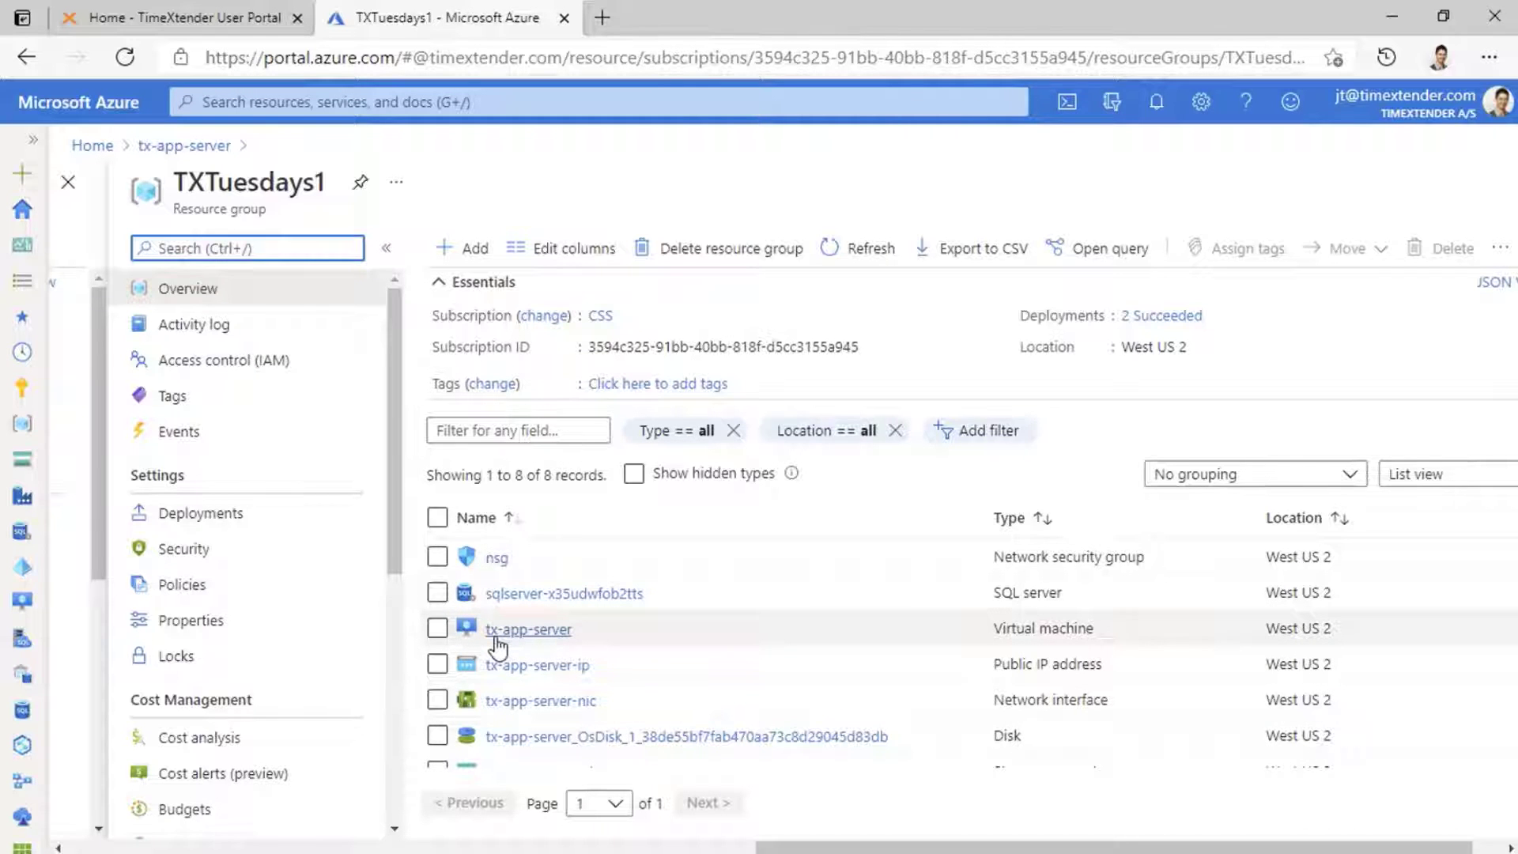
Step: Open the tx-app-server virtual machine in the TXTuesdays1 resource group and copy its DNS name
click(554, 639)
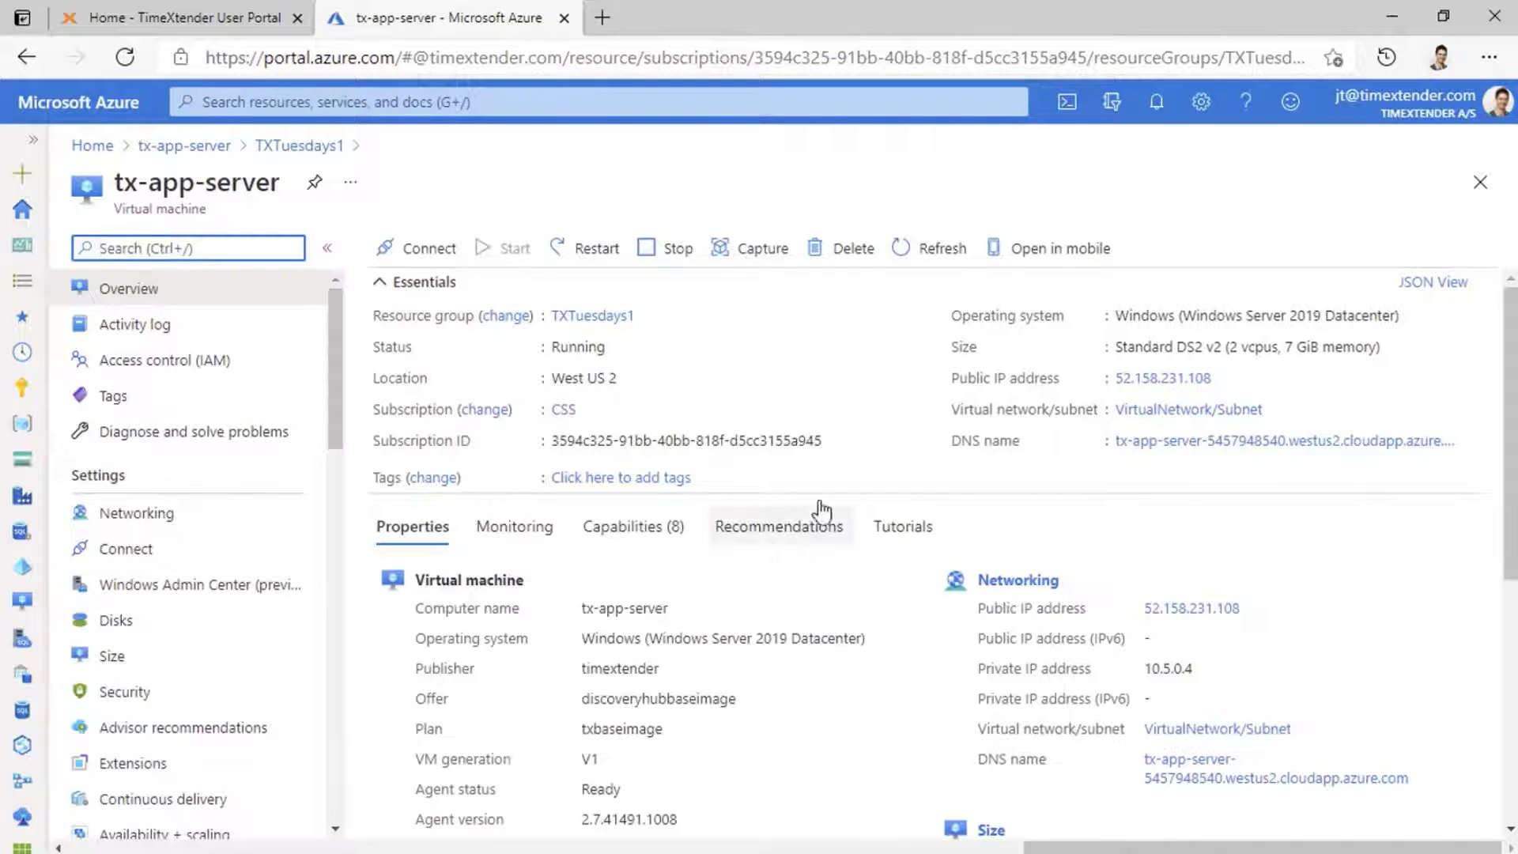
scroll(878, 408, down, 1)
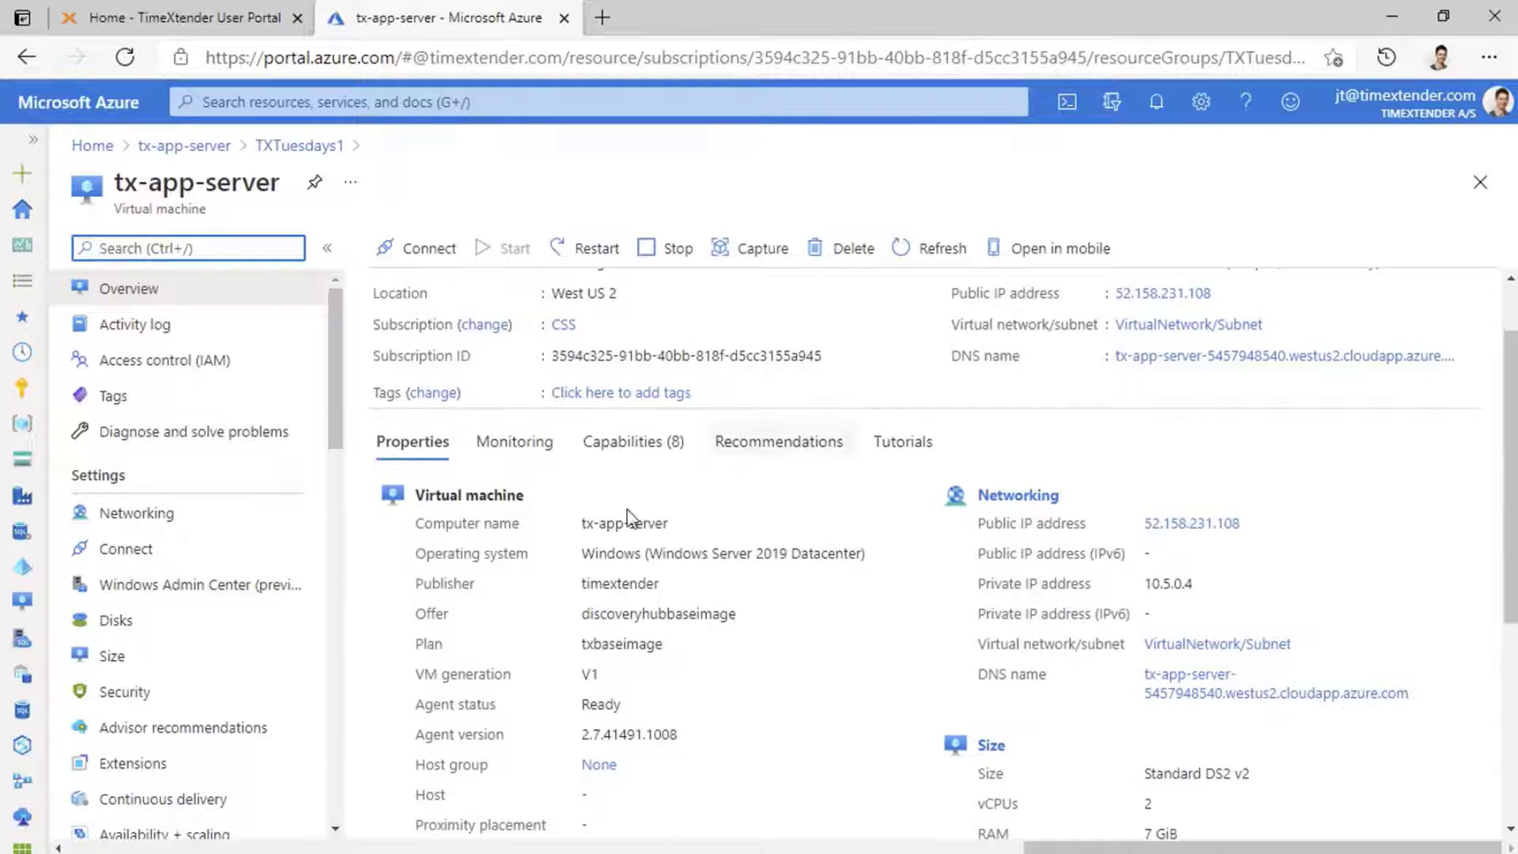
scroll(846, 447, up, 1)
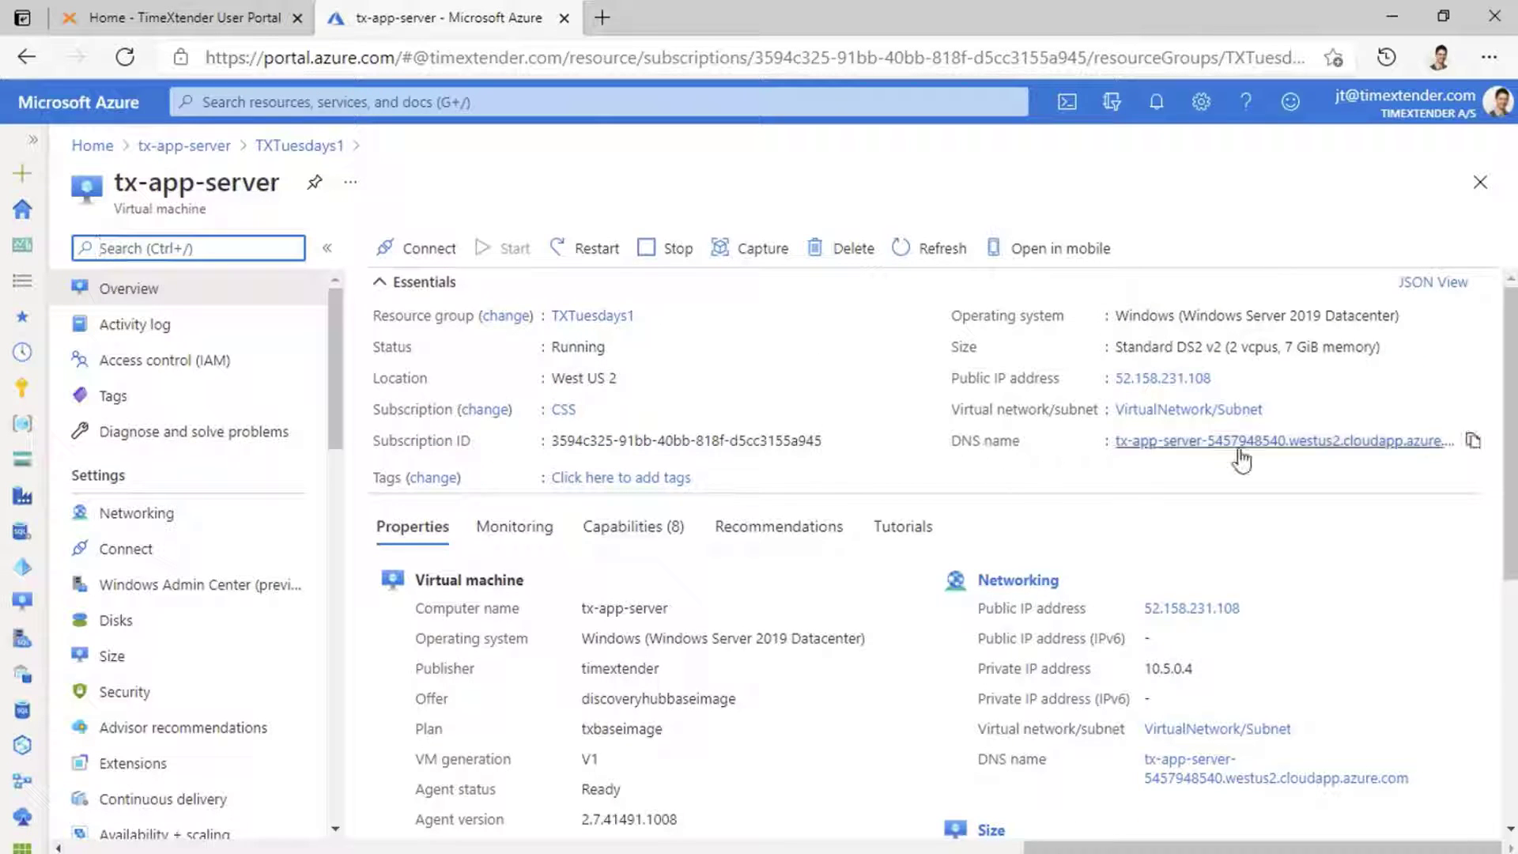
click(1468, 443)
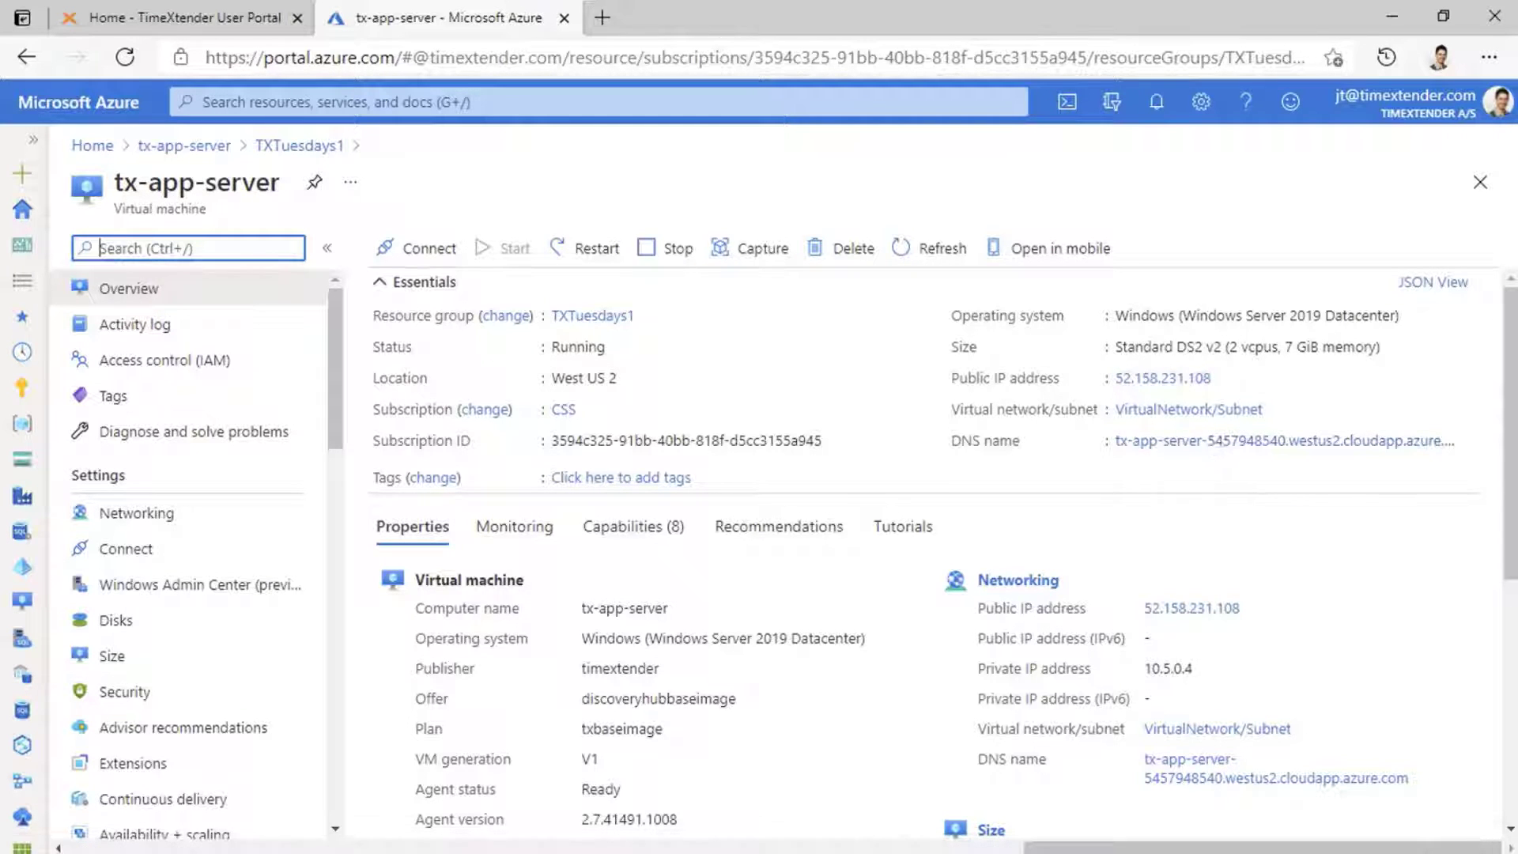
Step: Switch to Remote Desktop Connection, expand its options, and connect to the application server through its DNS name on port 3389
key(alt+Tab)
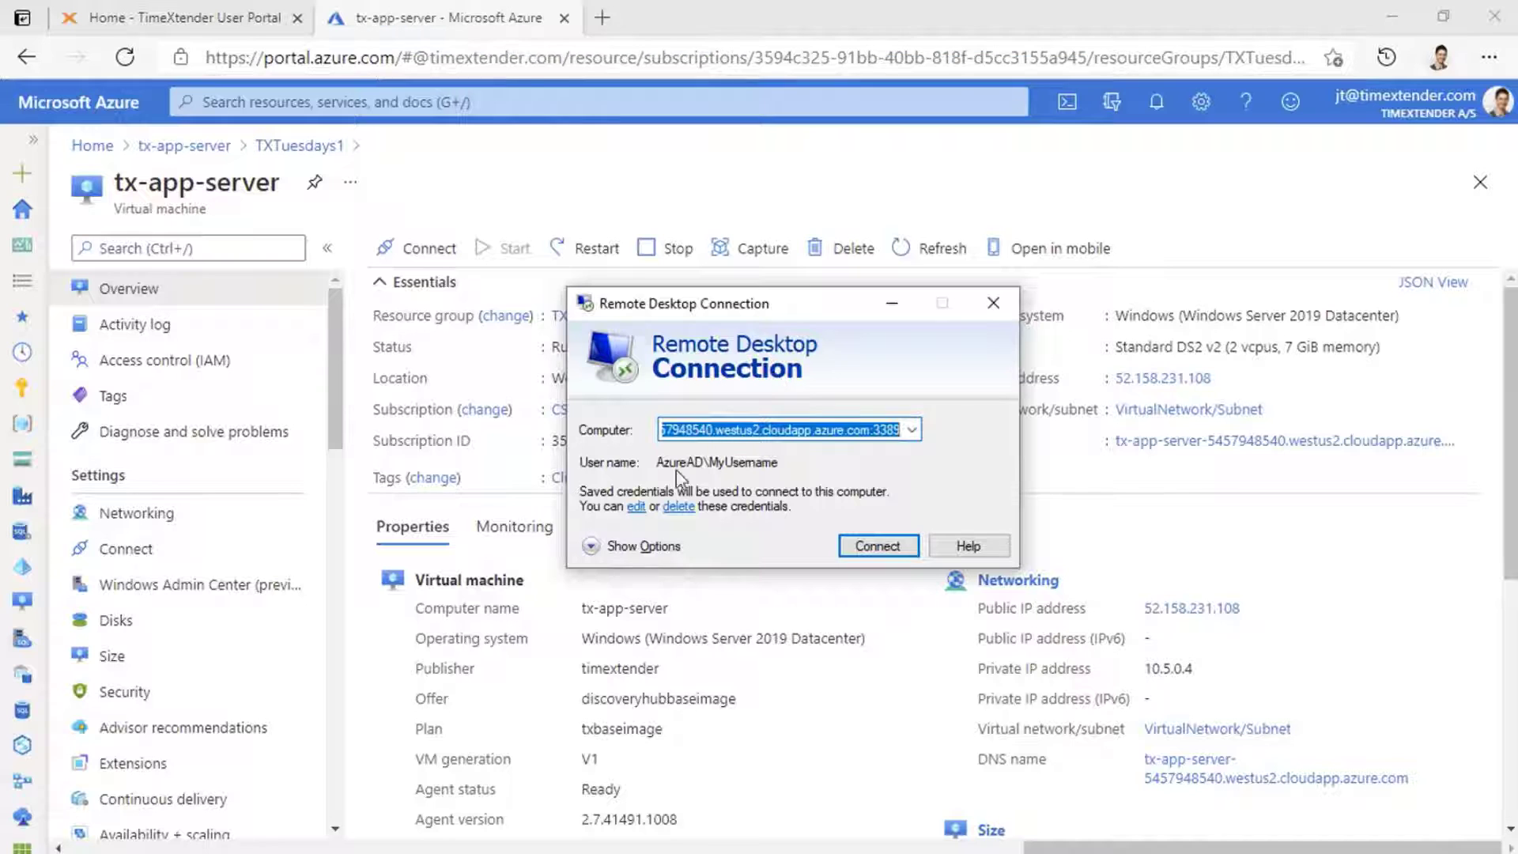
click(647, 545)
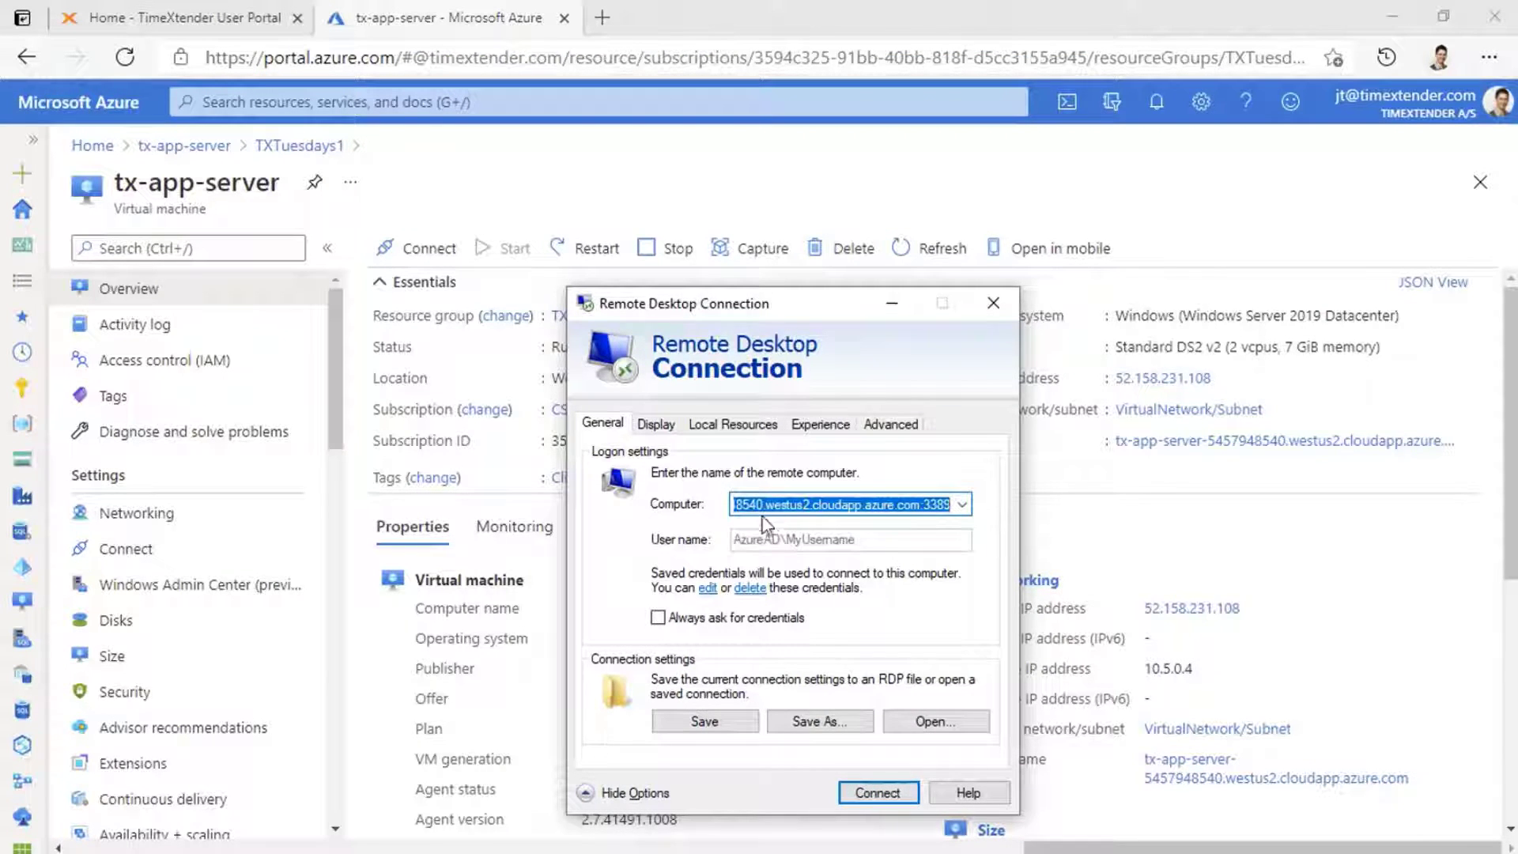
click(879, 793)
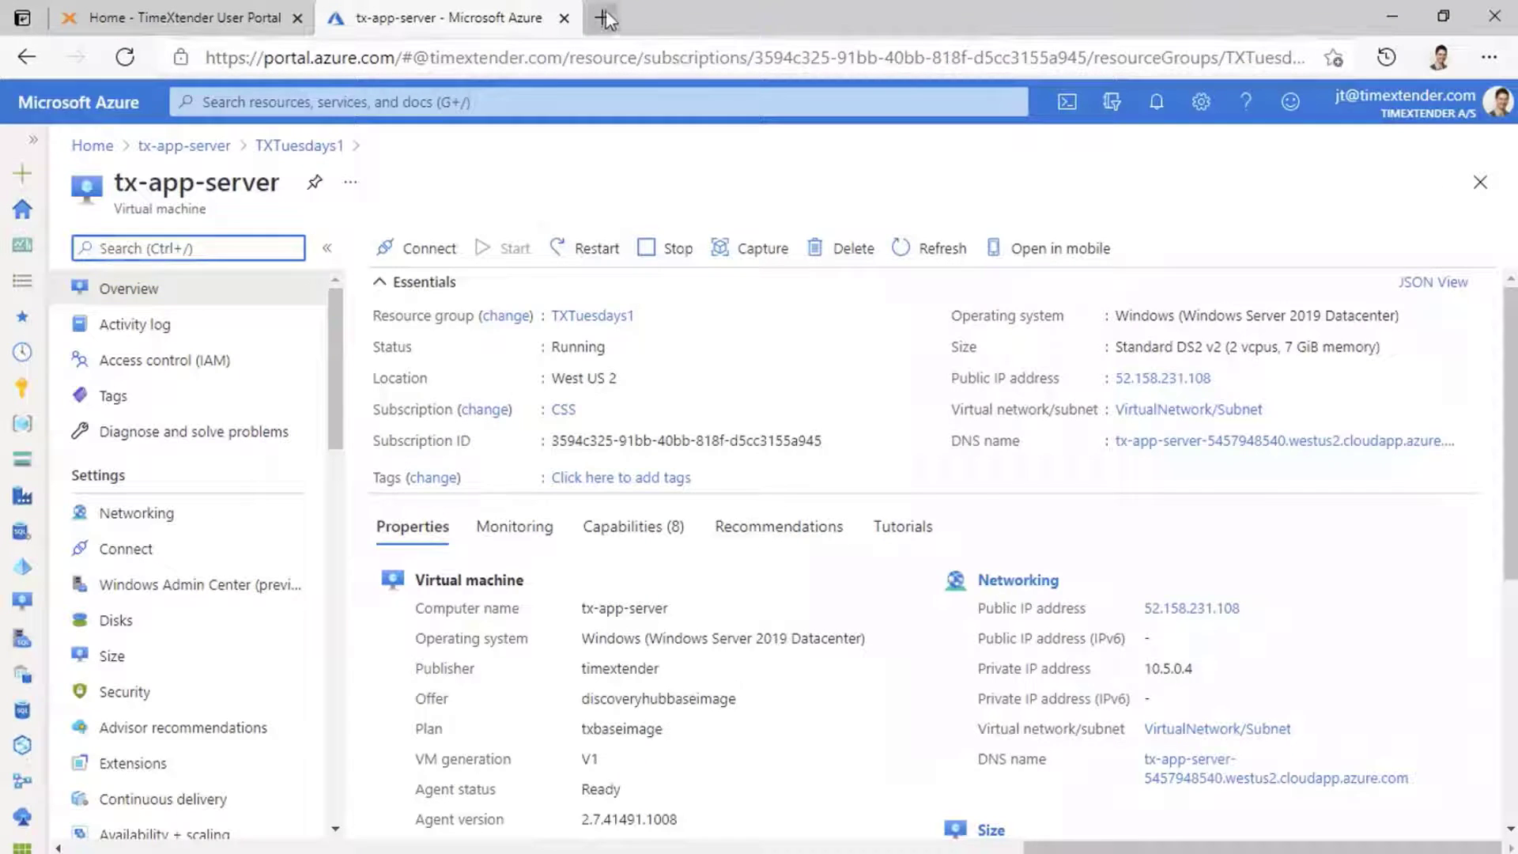
Step: Open the TimeXtender support knowledge base in a new browser tab and sign in as an agent
click(604, 18)
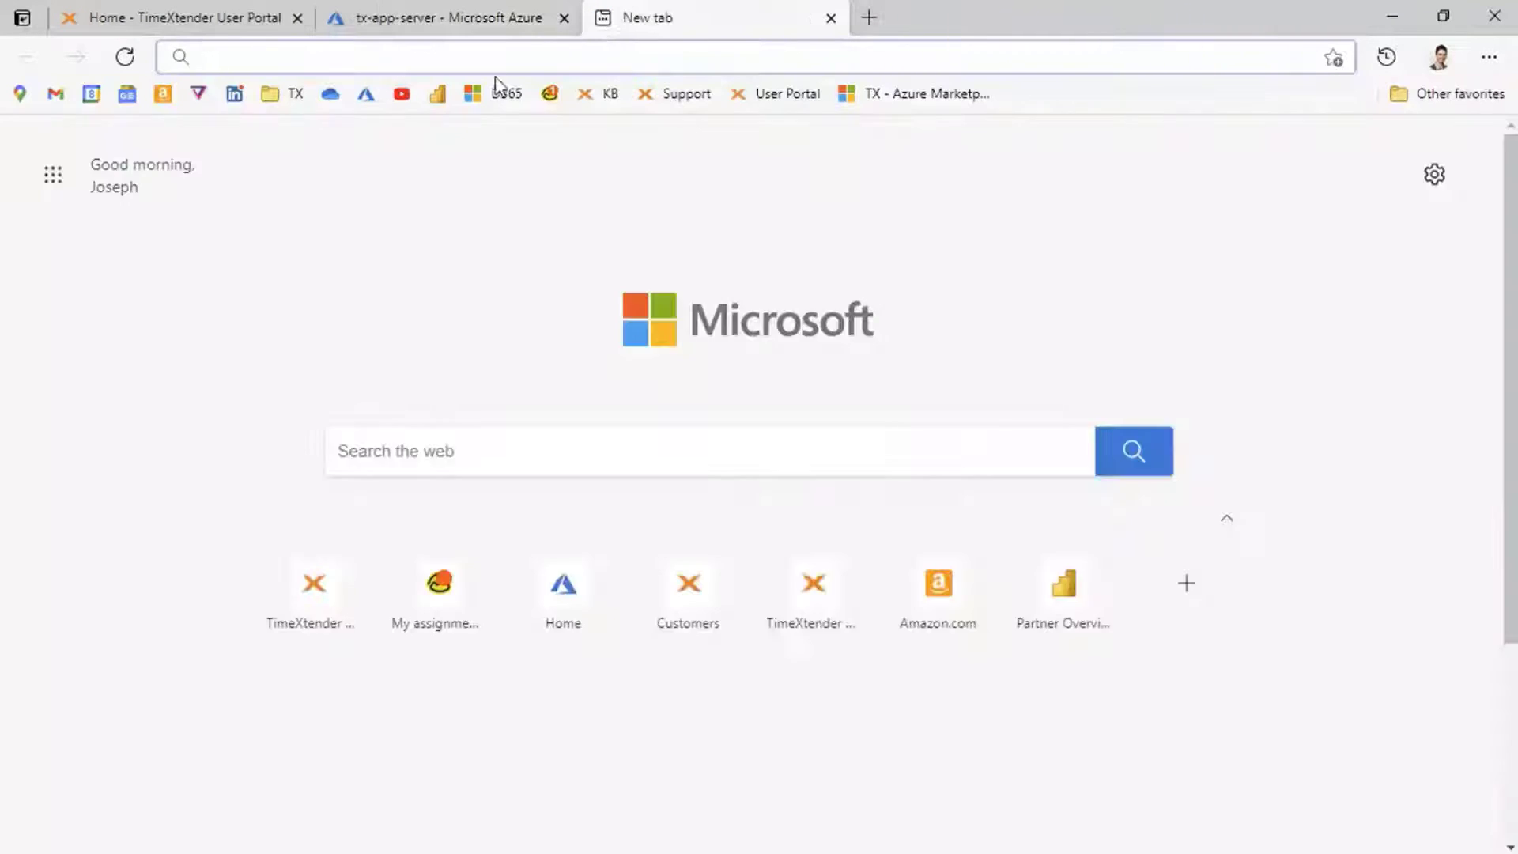
click(604, 94)
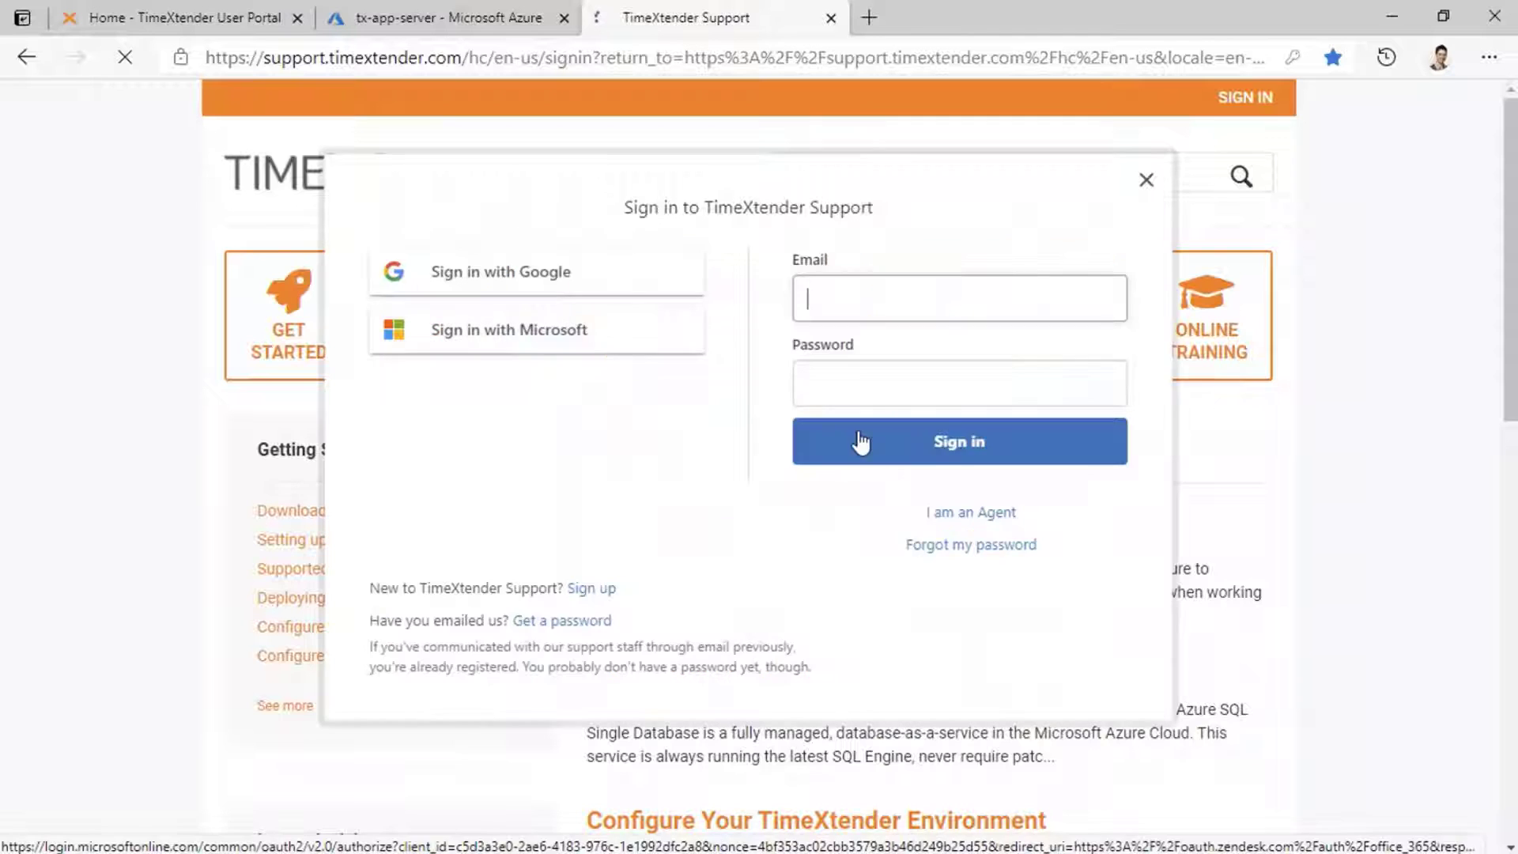
click(1003, 515)
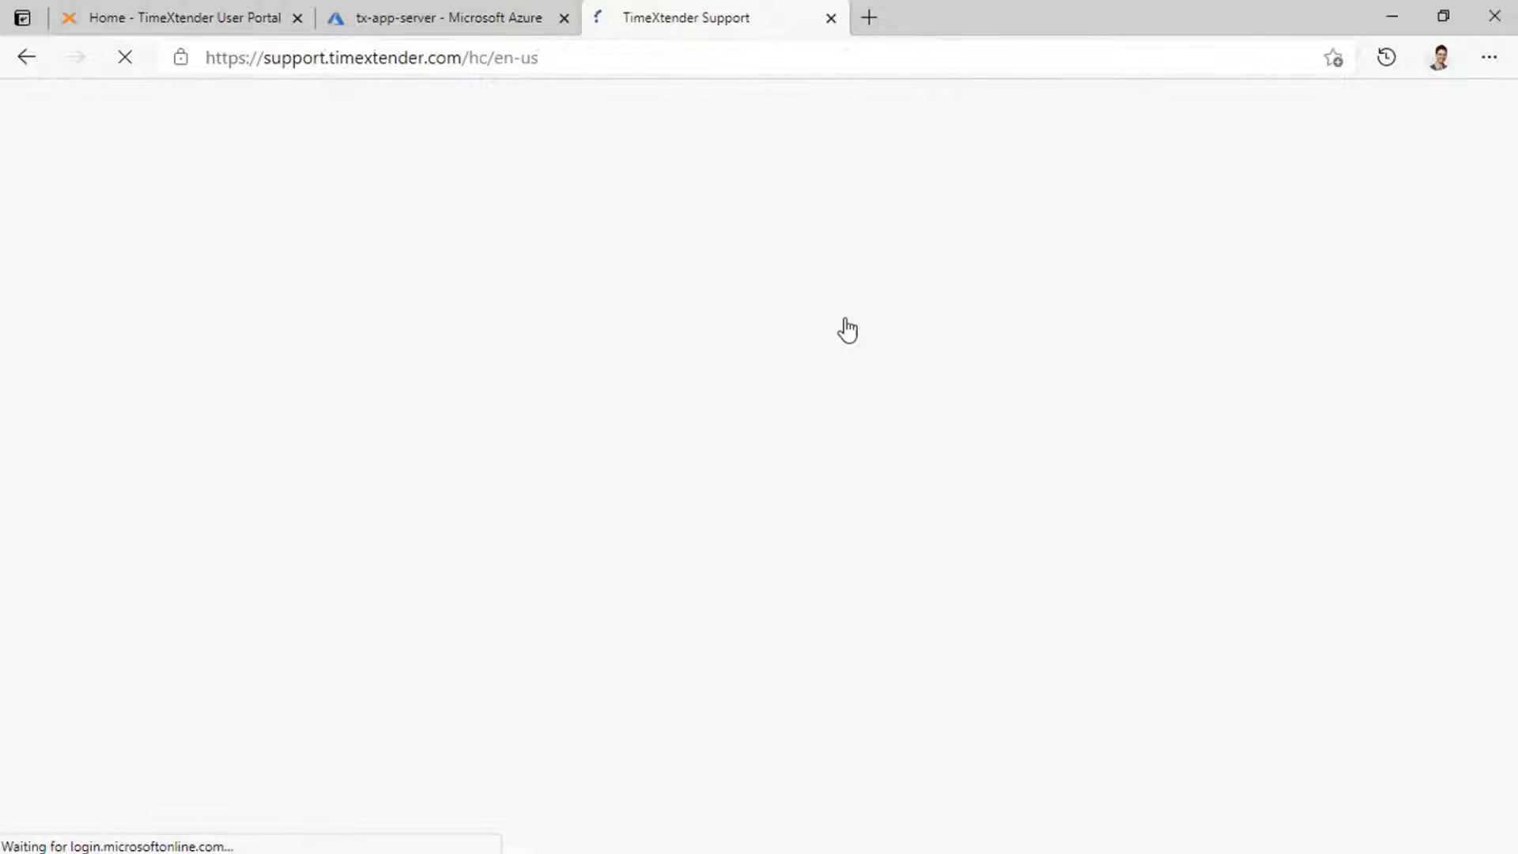
Step: Search the support site for prerequisites and review the application server requirements in the TimeXtender Prerequisites article
click(1010, 175)
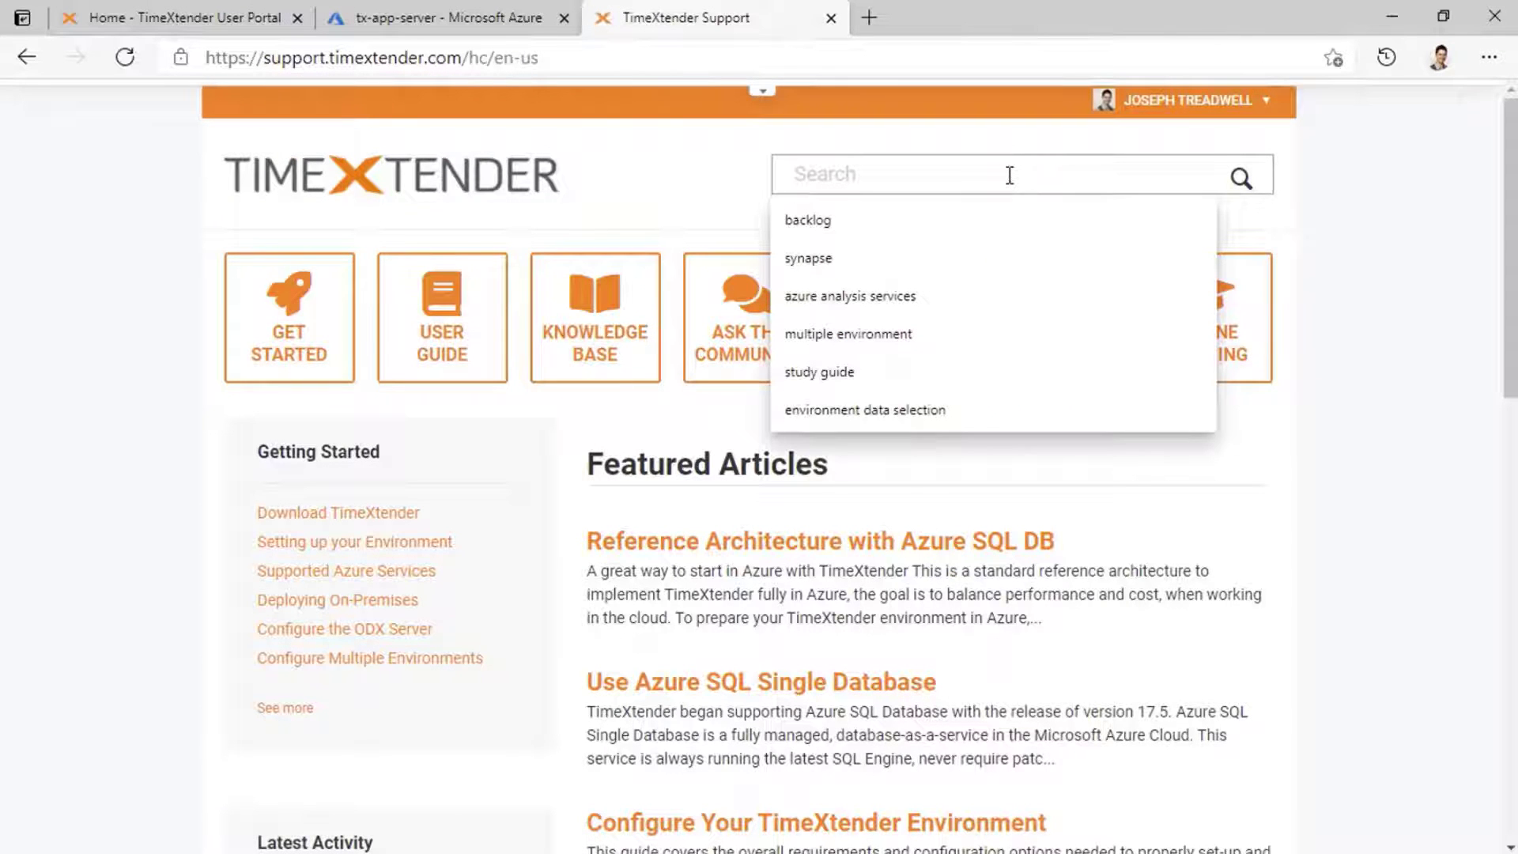
text(pre)
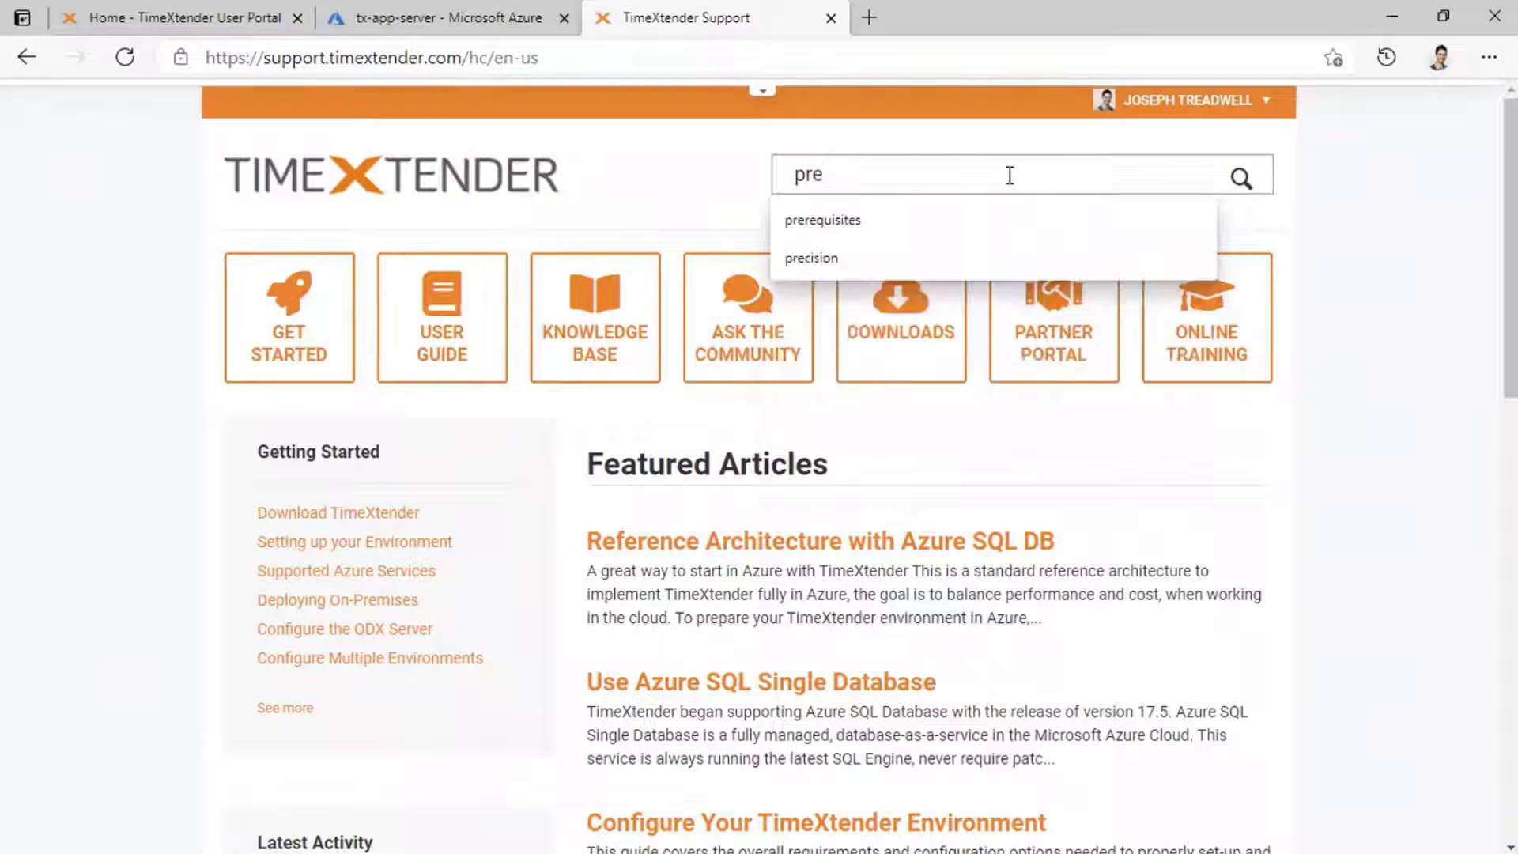
key(Down)
key(Return)
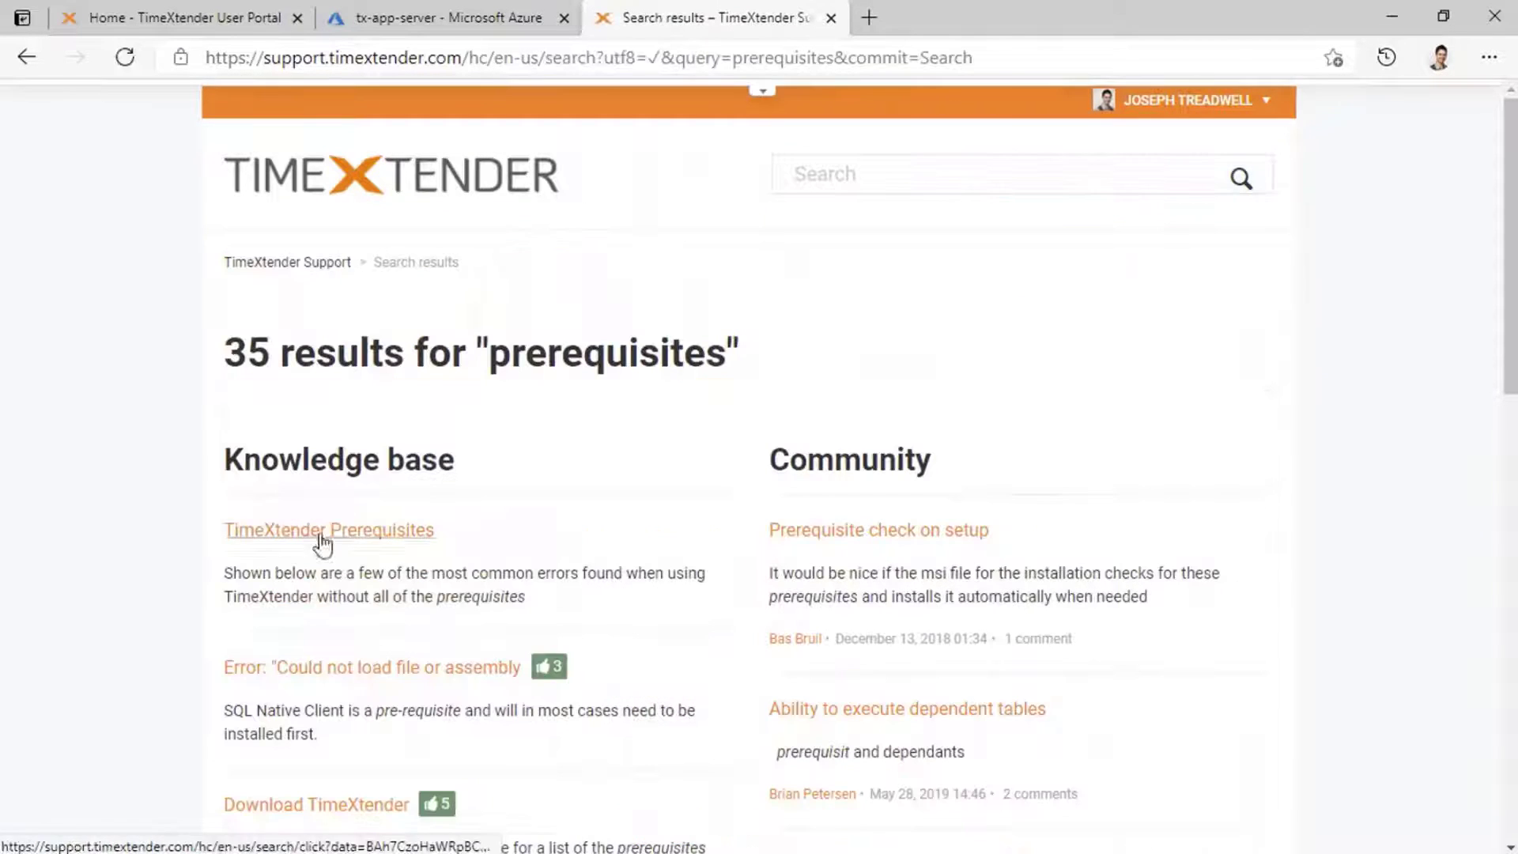
click(307, 541)
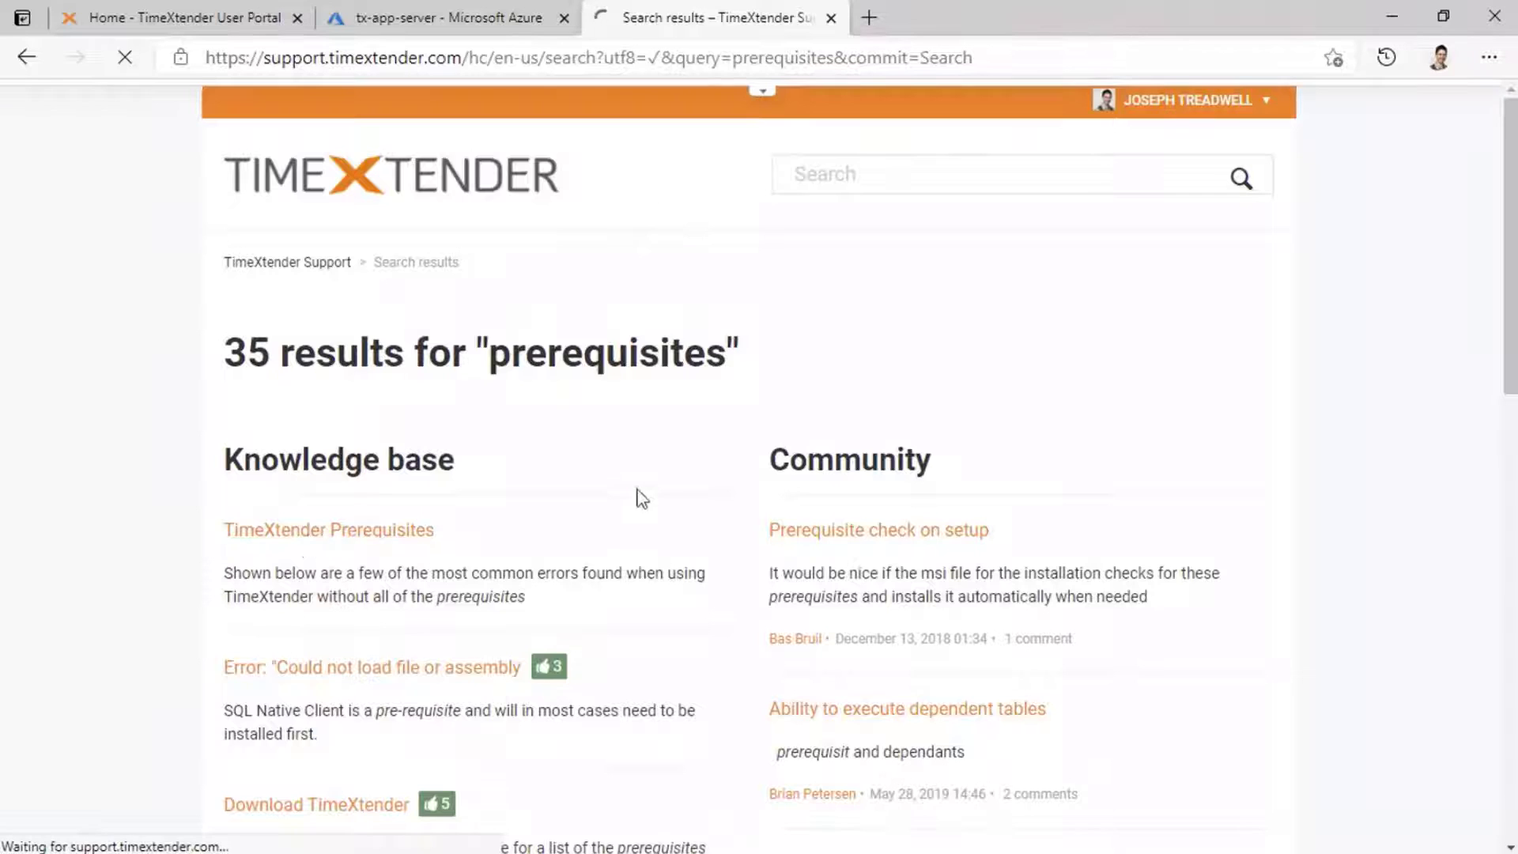
scroll(711, 494, down, 5)
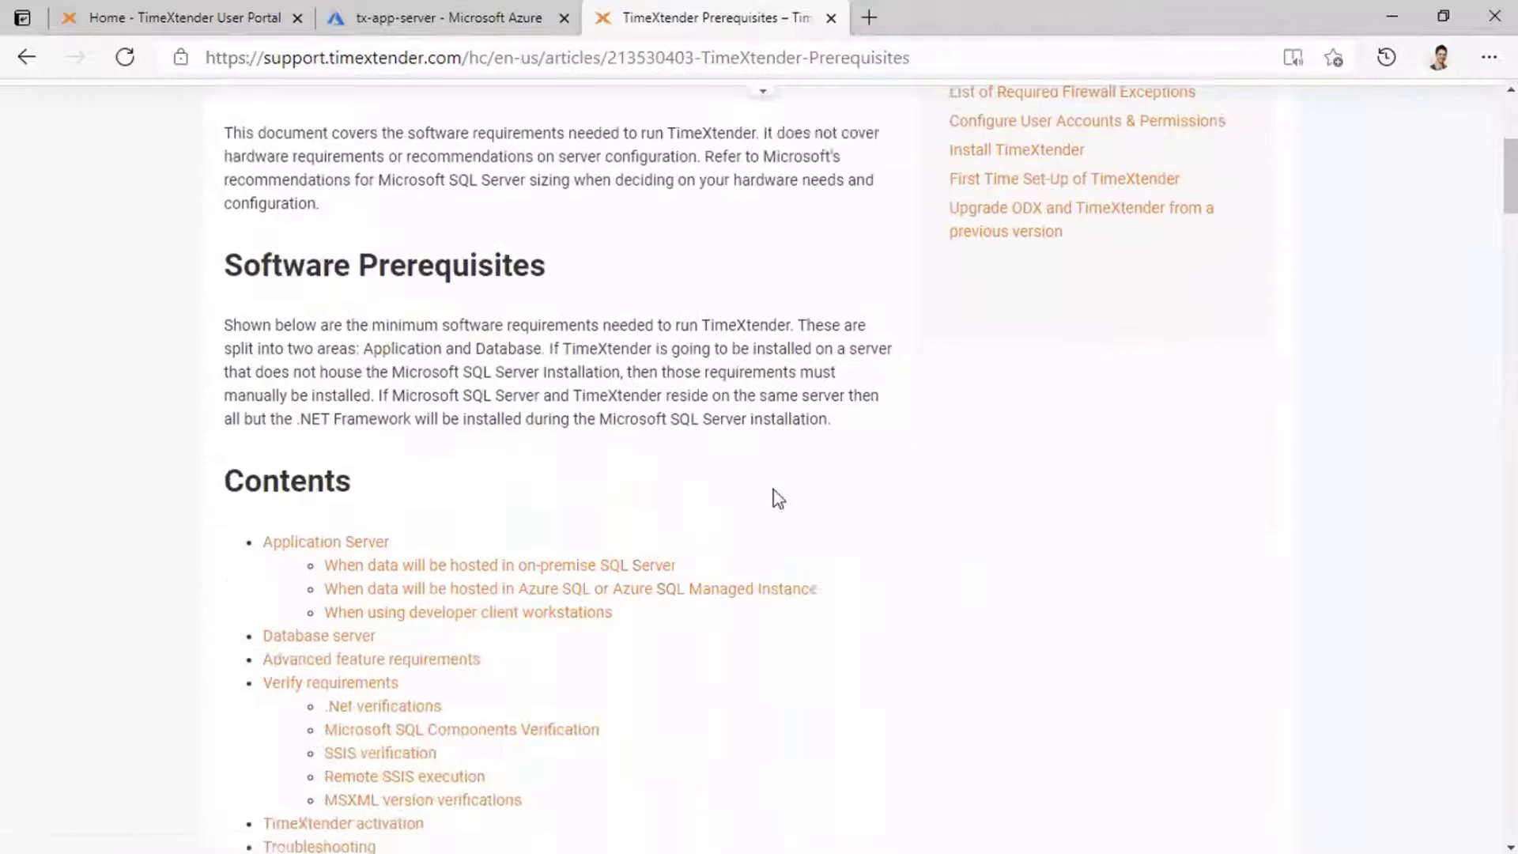
scroll(786, 495, down, 10)
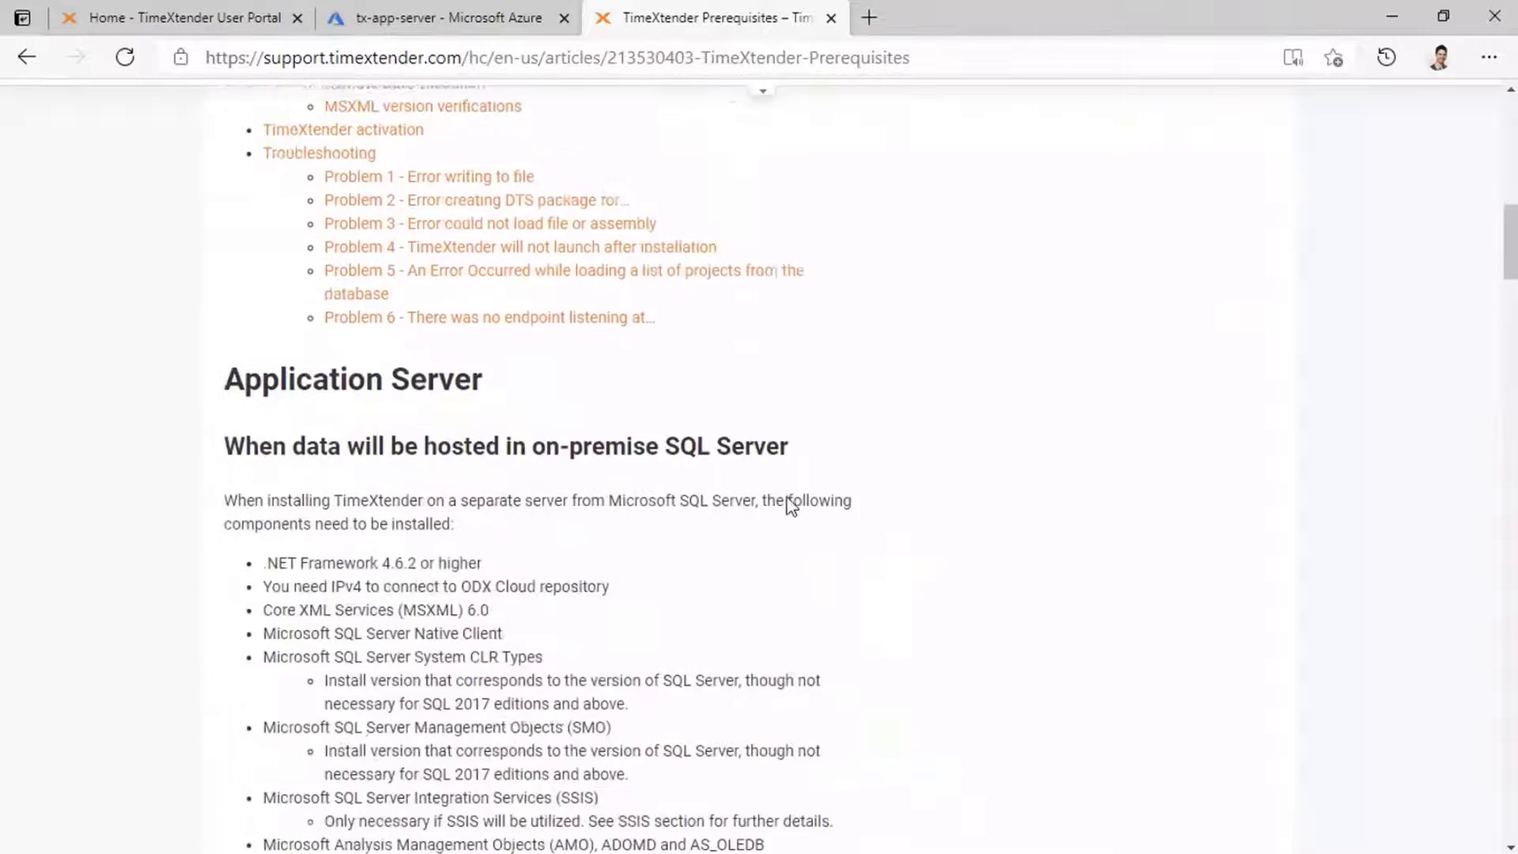
scroll(789, 506, down, 2)
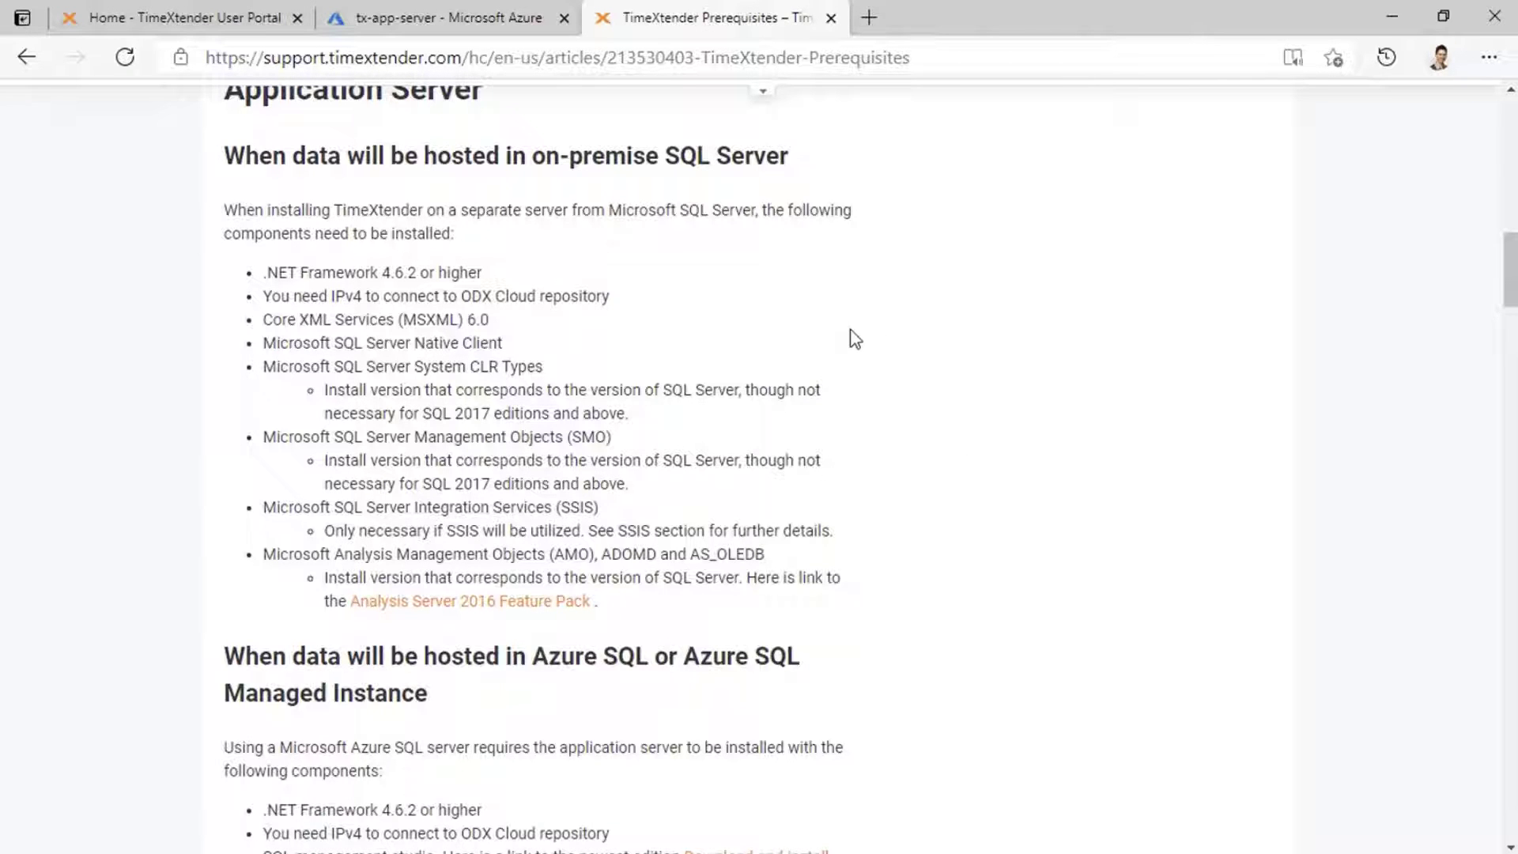
scroll(850, 336, down, 2)
scroll(854, 338, up, 3)
Step: Switch to the remote server and open the folder C:\Program Files\TimeXtender\ODX 20.10.14 in File Explorer
key(alt+Tab)
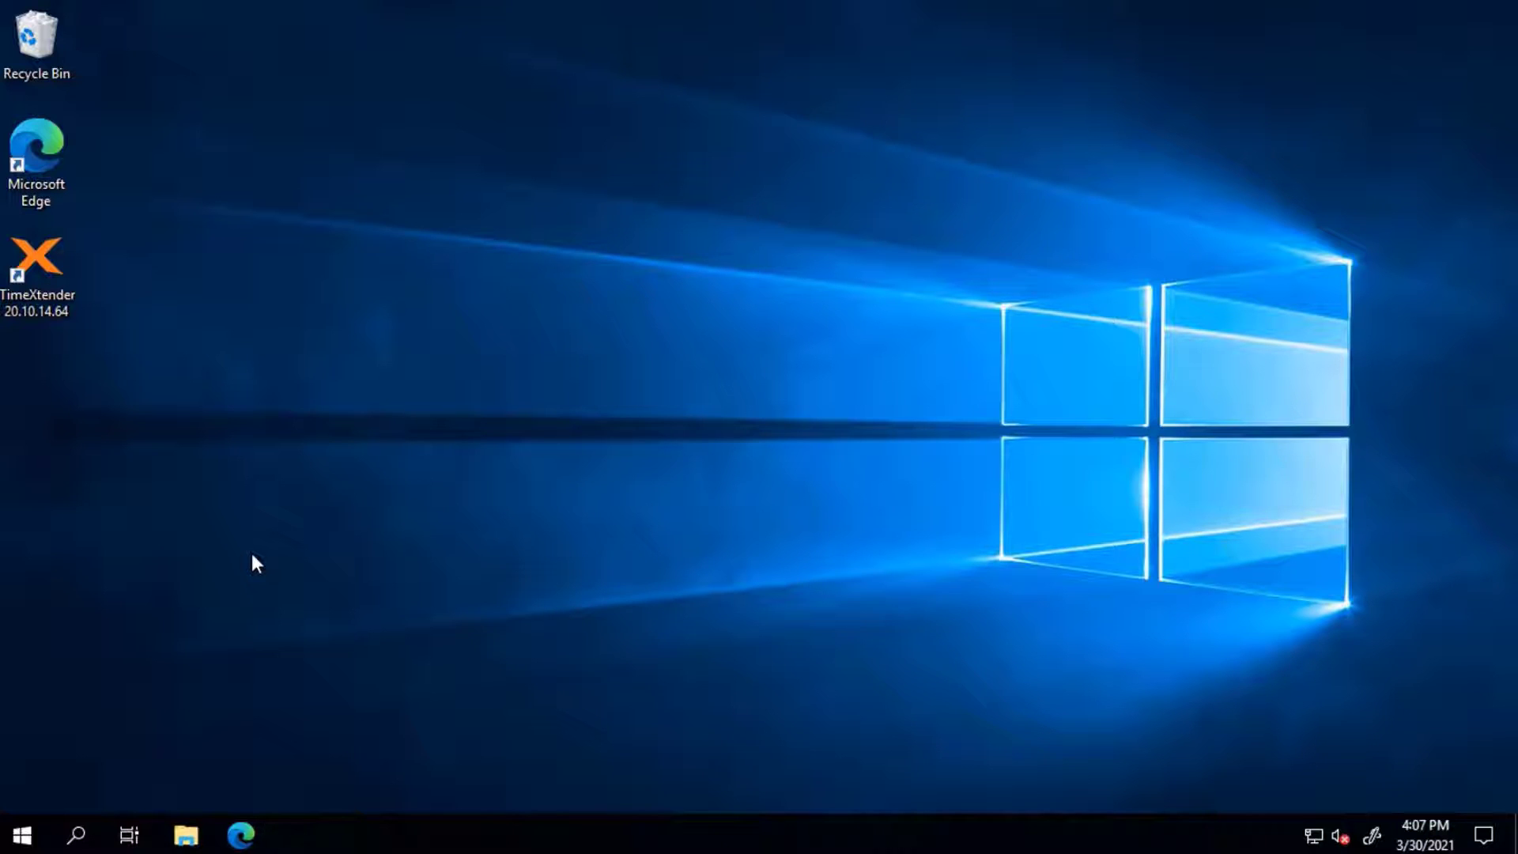
click(186, 837)
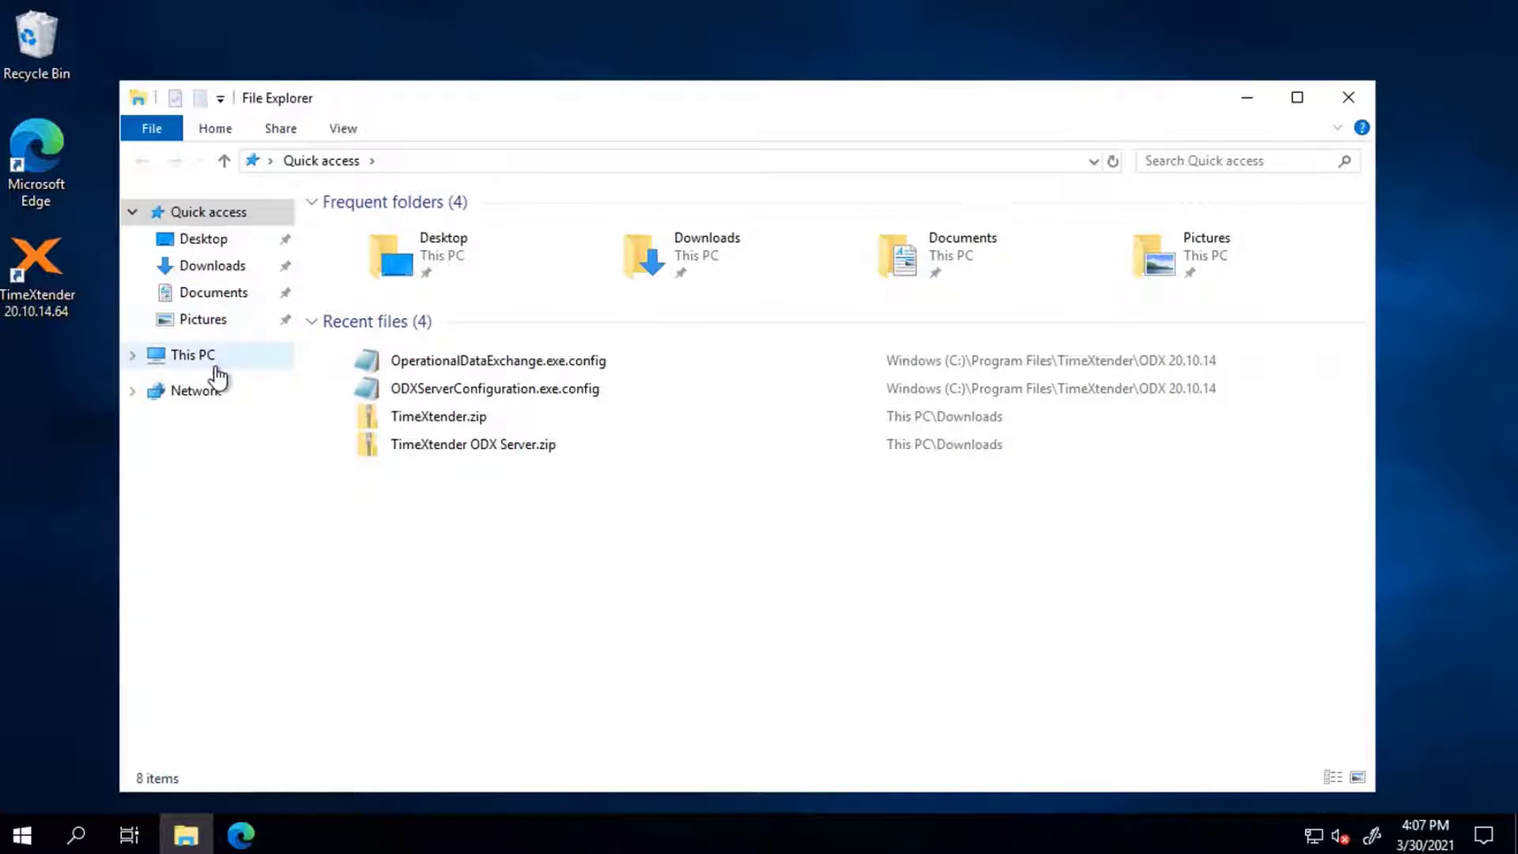
click(211, 362)
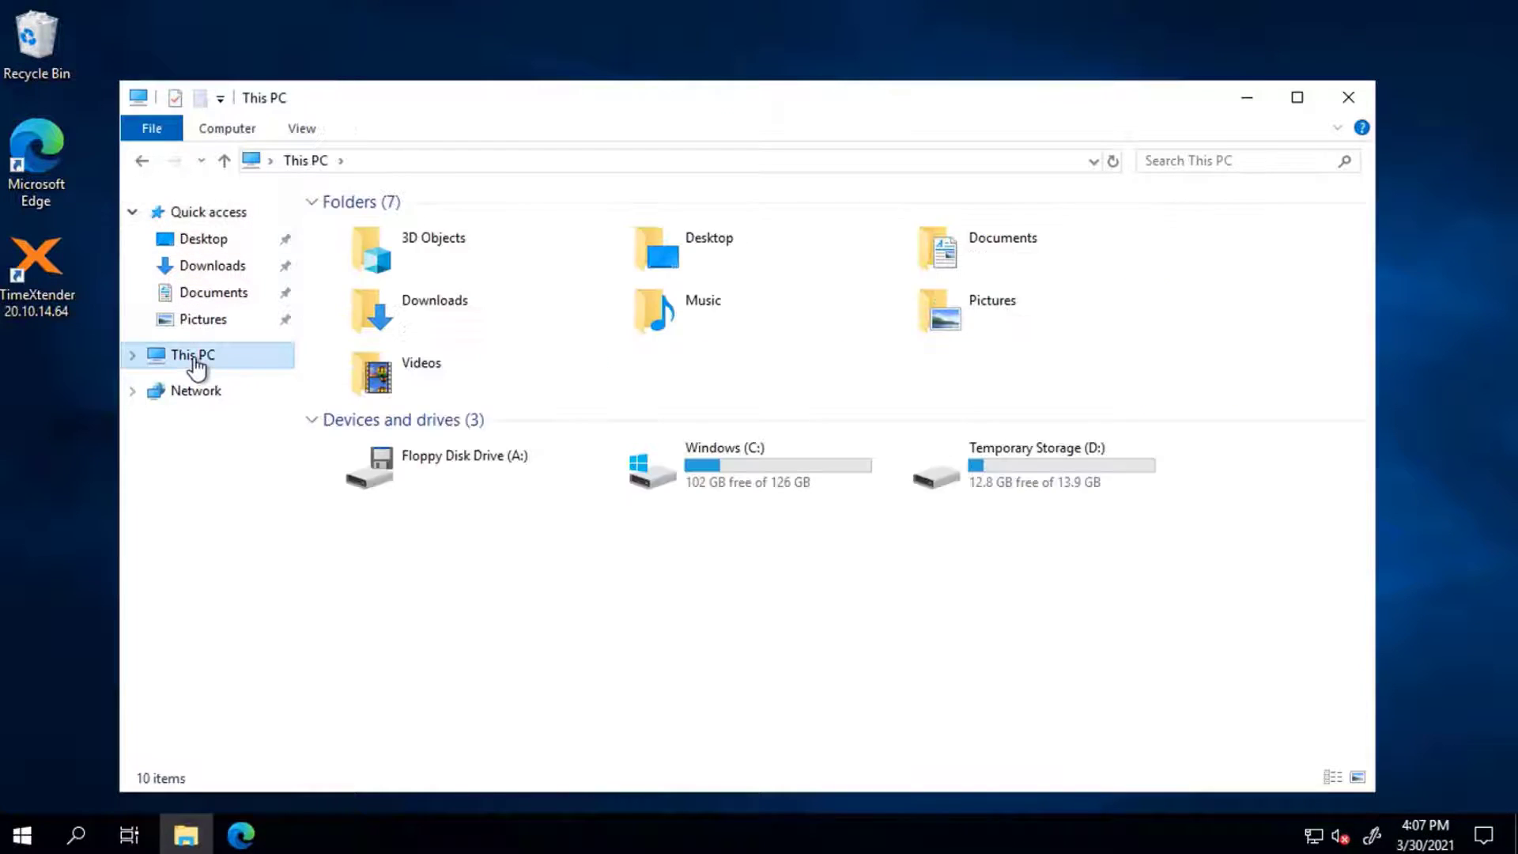
double_click(688, 476)
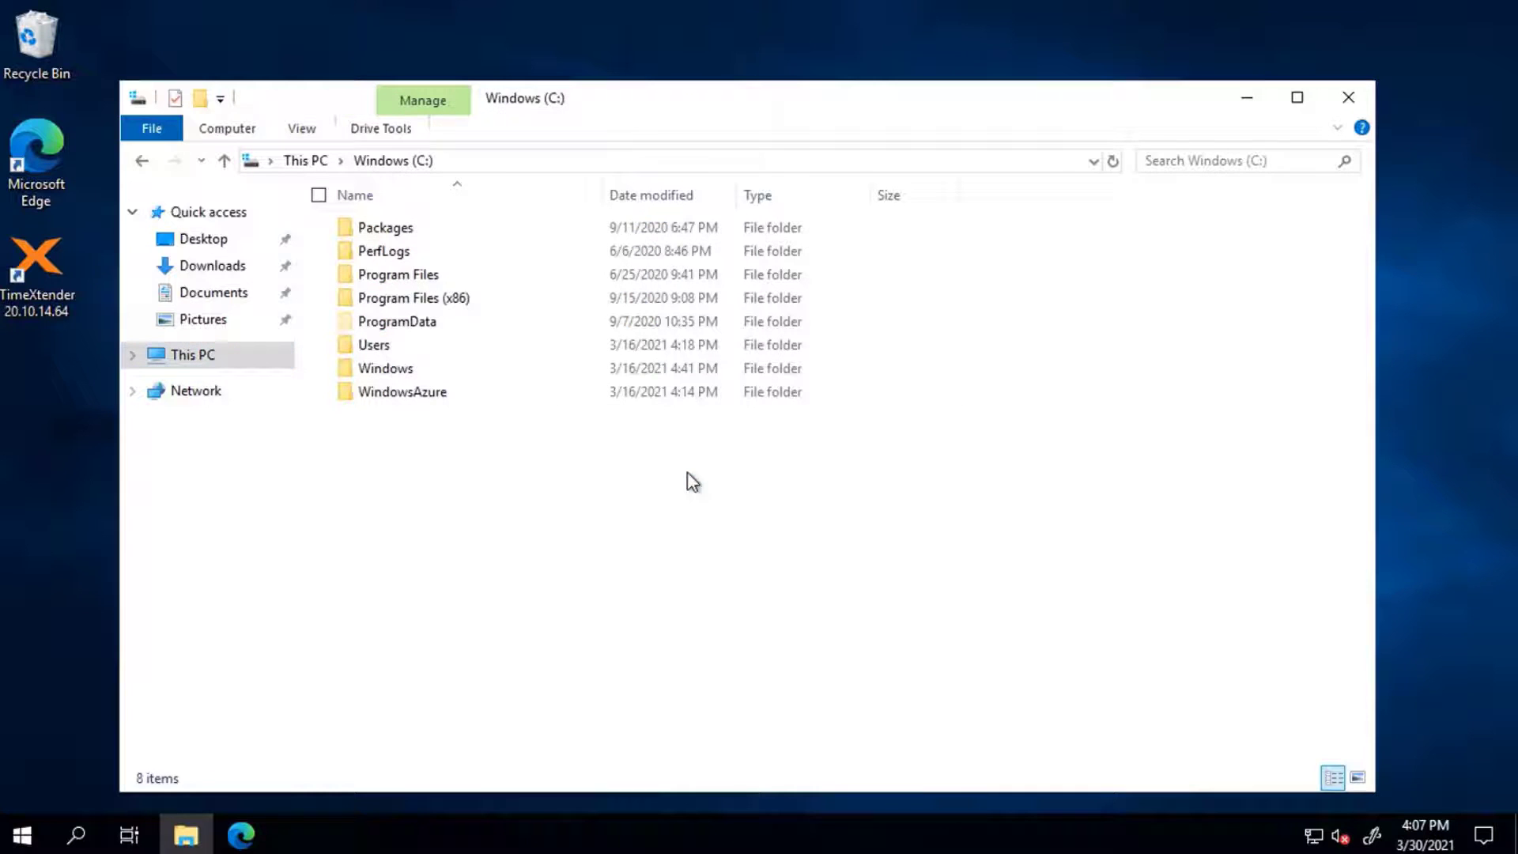
double_click(391, 277)
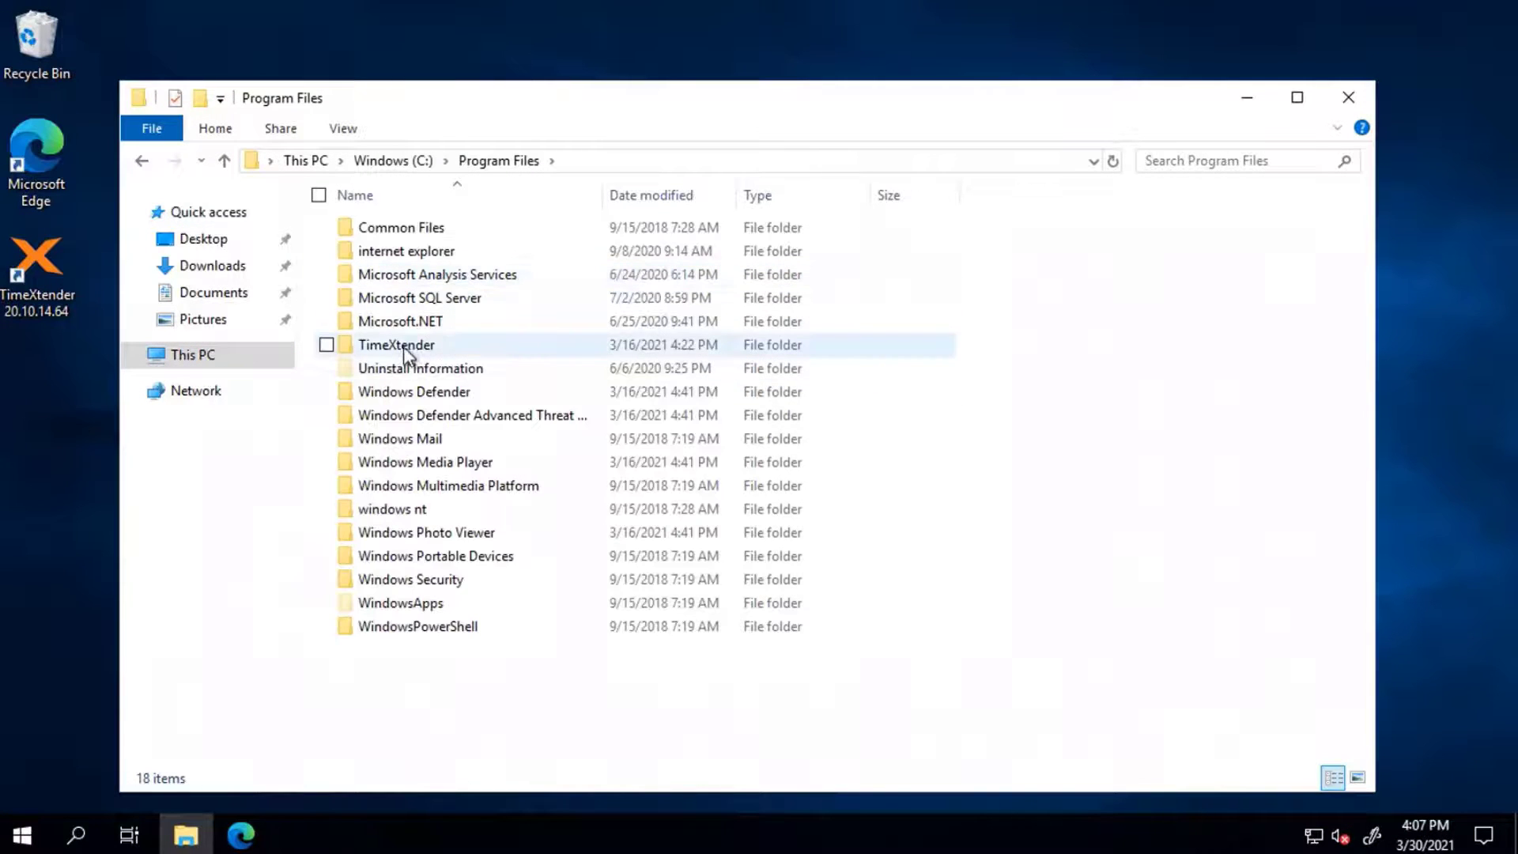
double_click(403, 346)
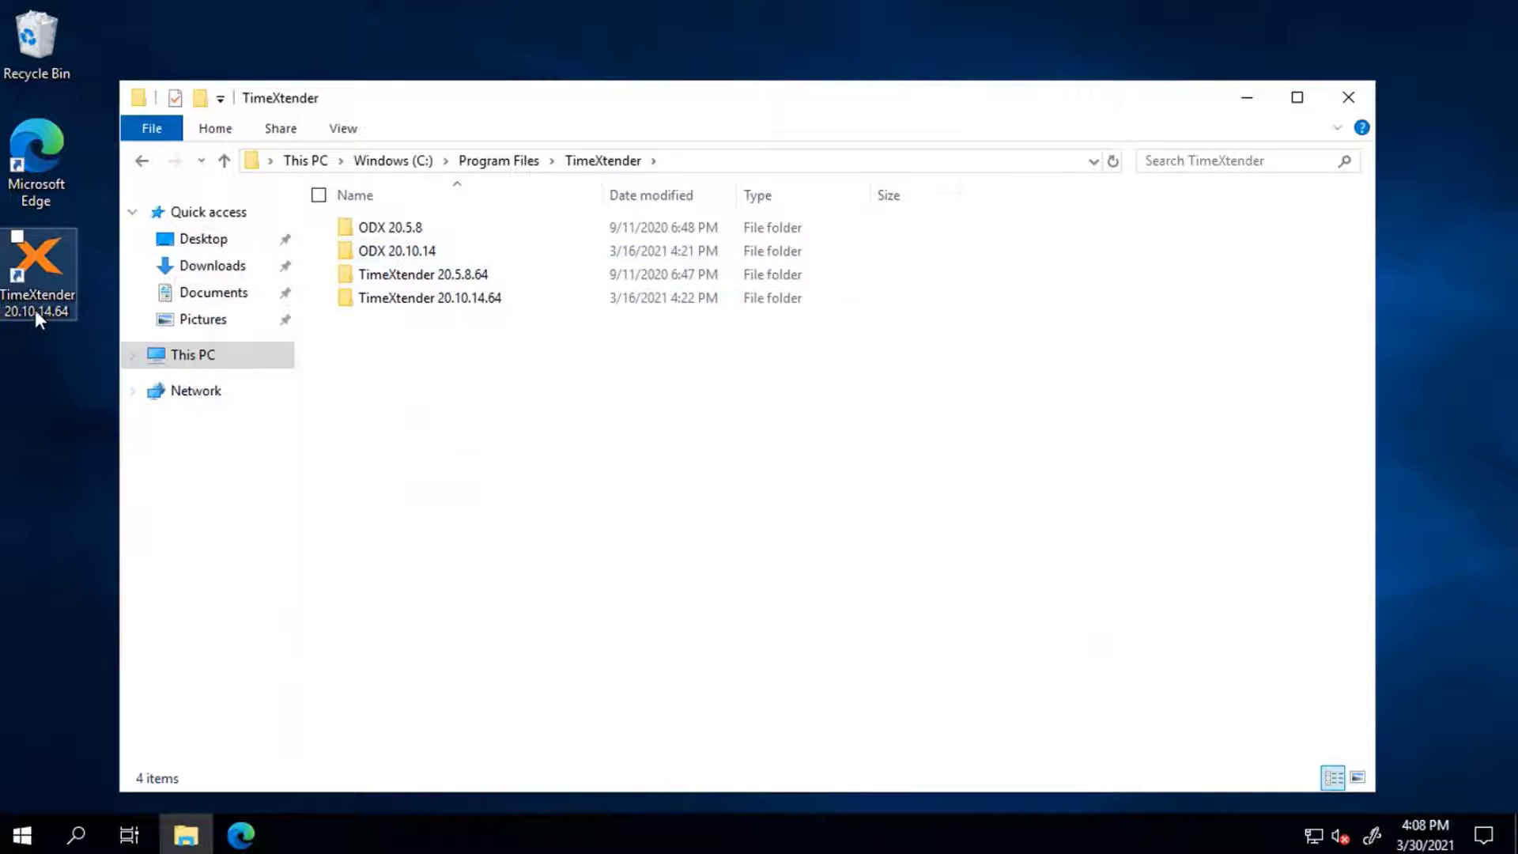
double_click(411, 256)
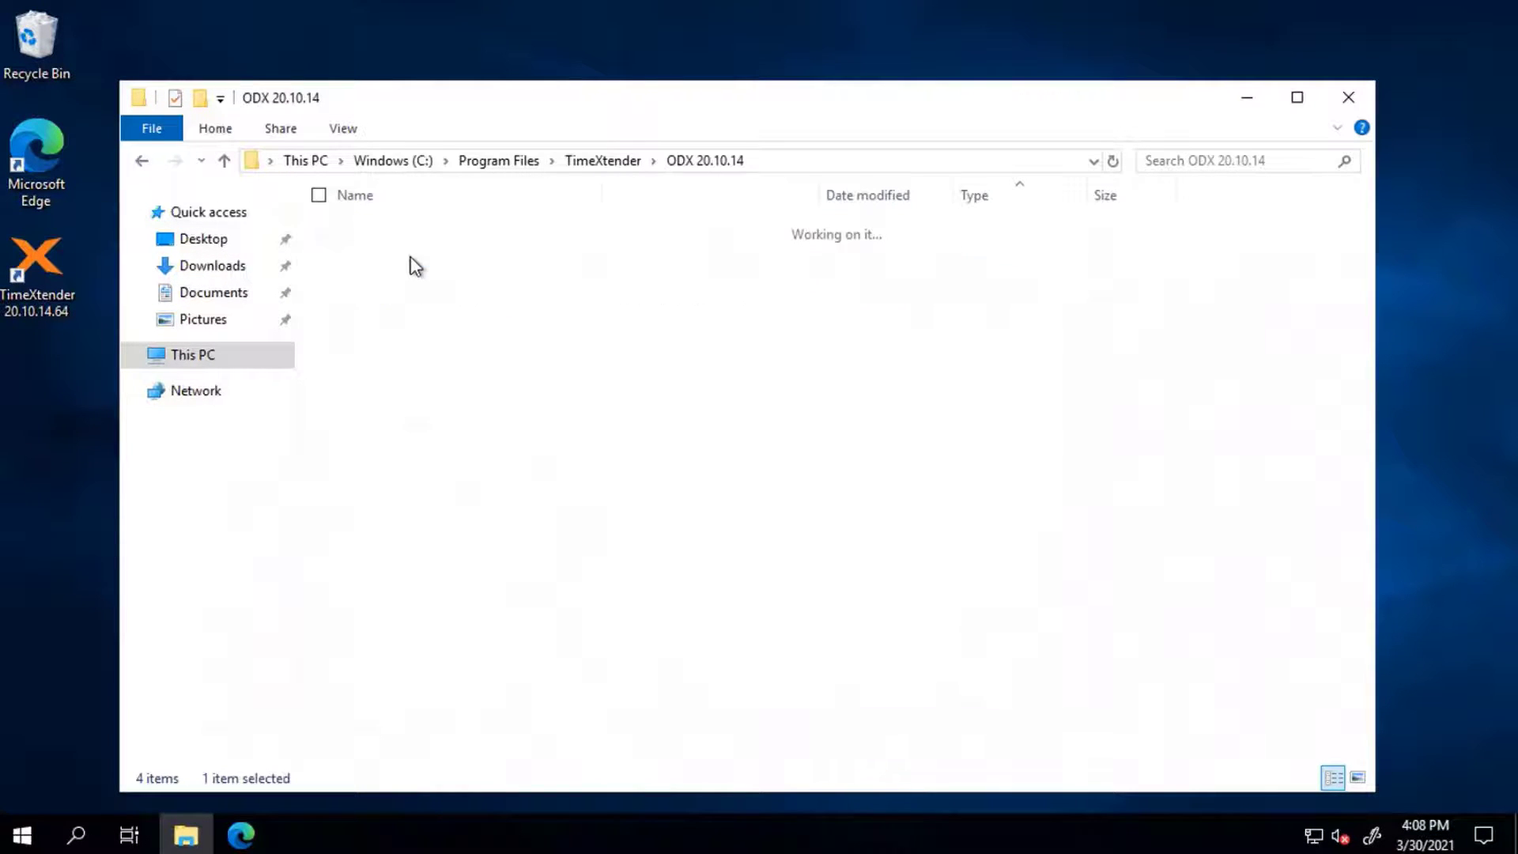
Step: Launch ODXServerConfiguration.exe and advance the wizard past Proxy Server Settings with the proxy server left off
scroll(510, 385, down, 2)
scroll(510, 385, up, 2)
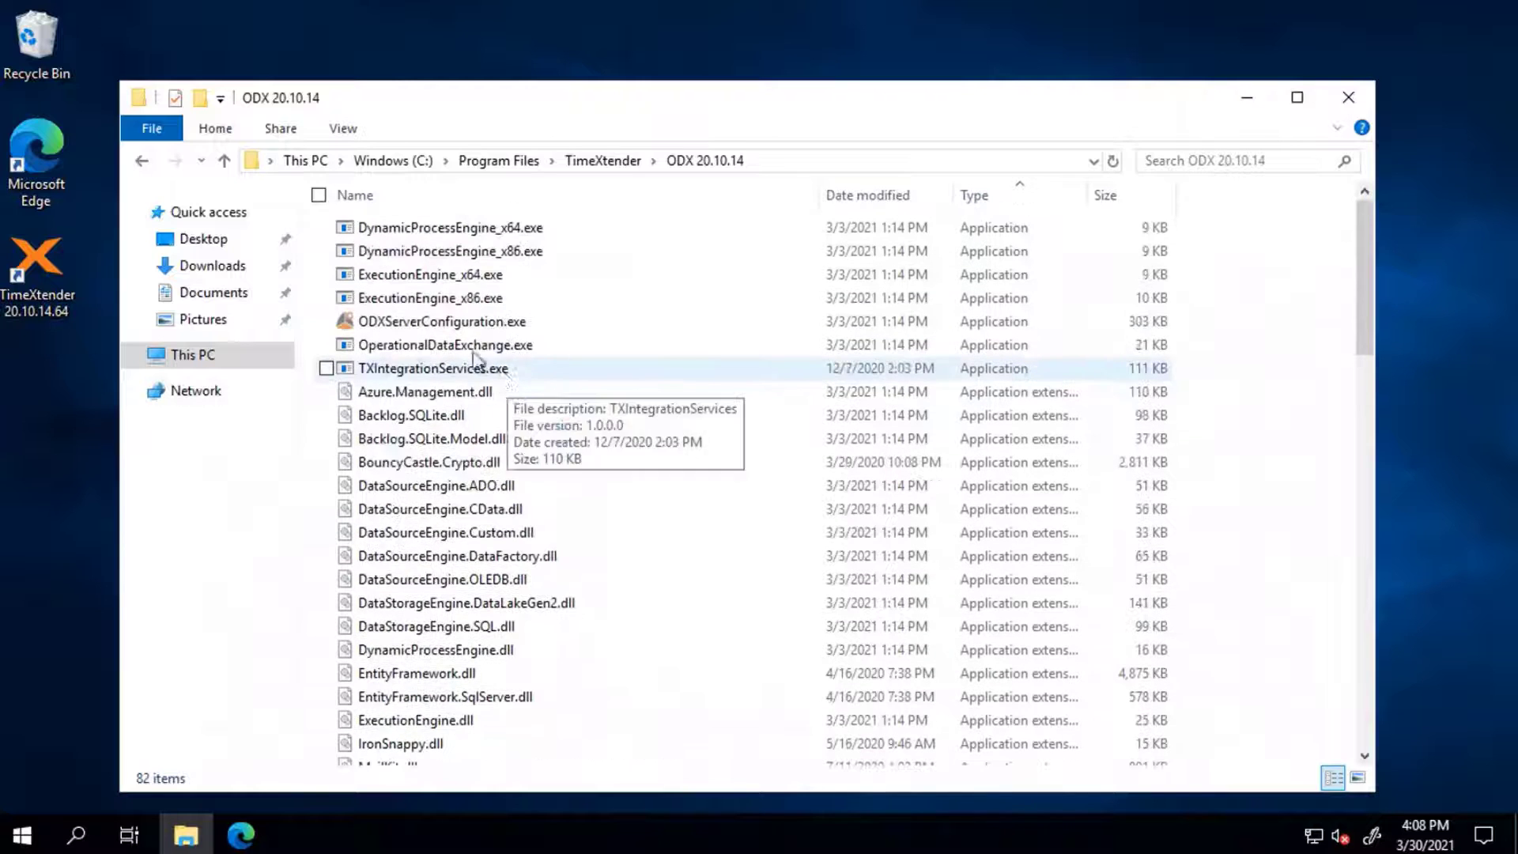
double_click(454, 323)
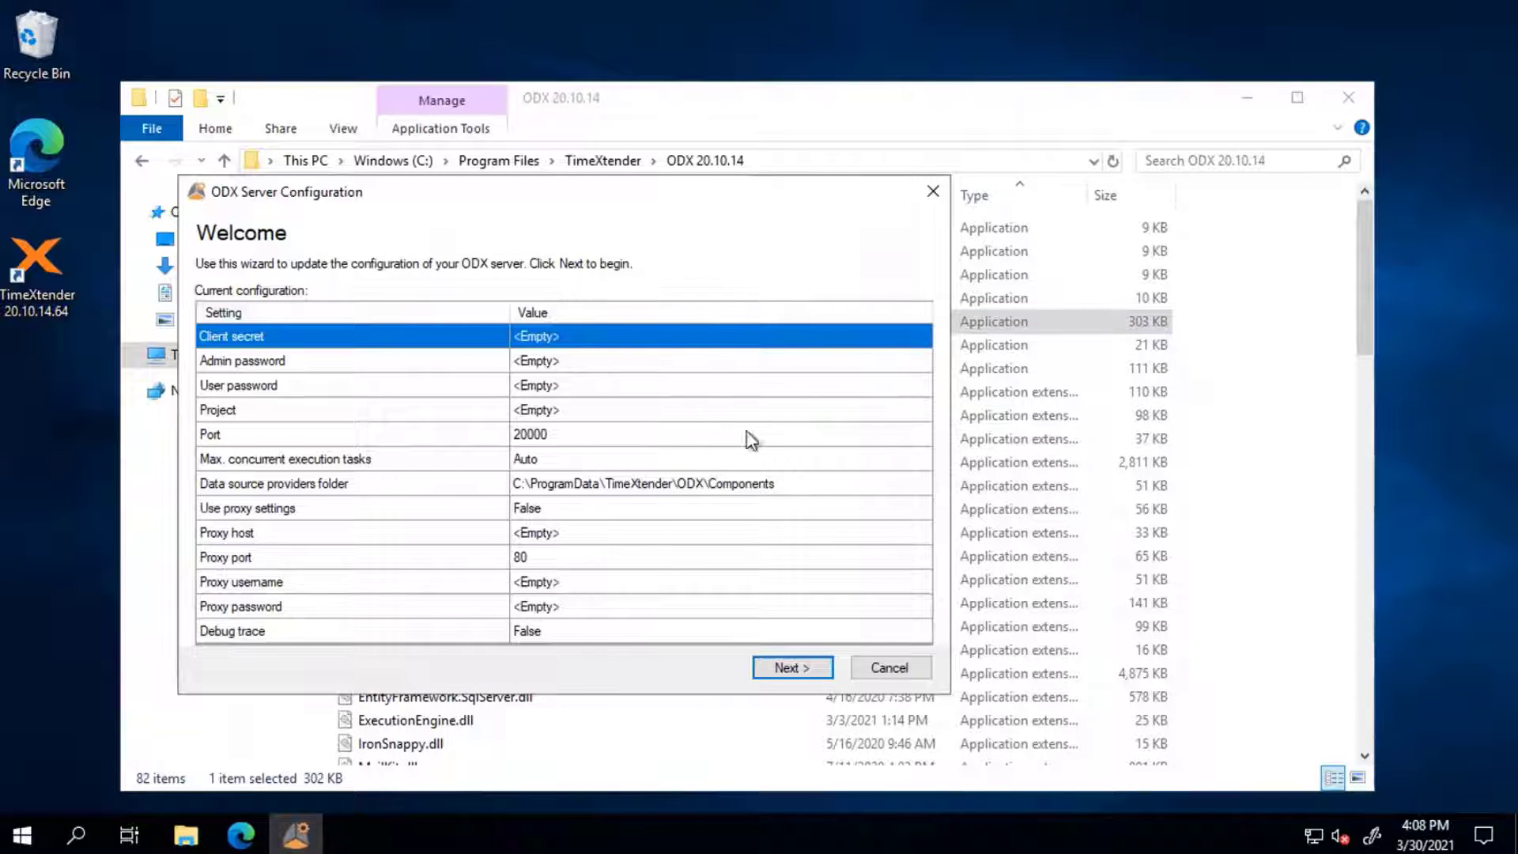
drag(646, 203, 772, 168)
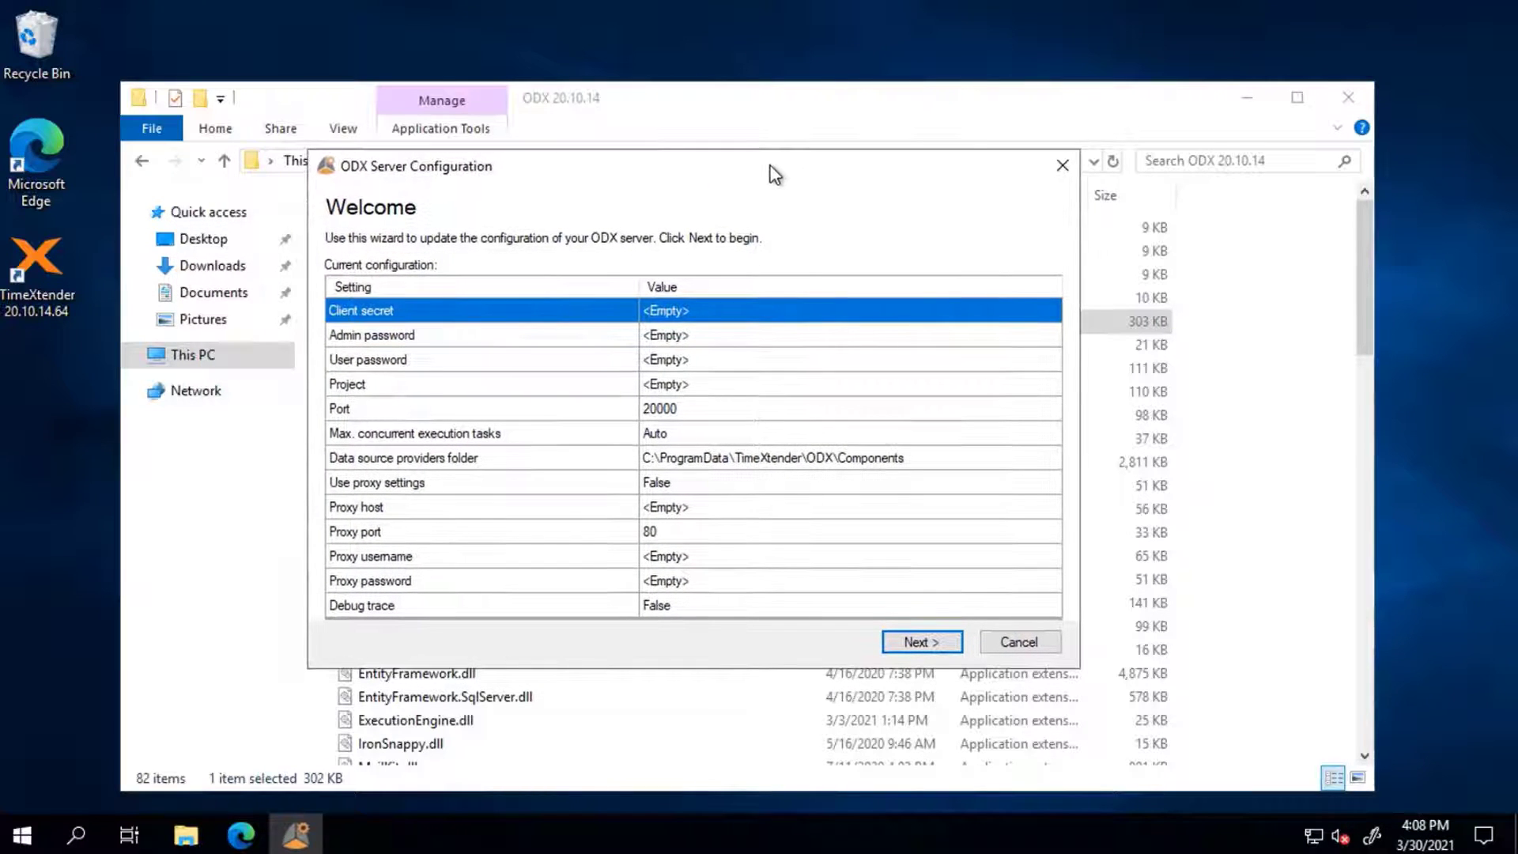
click(932, 646)
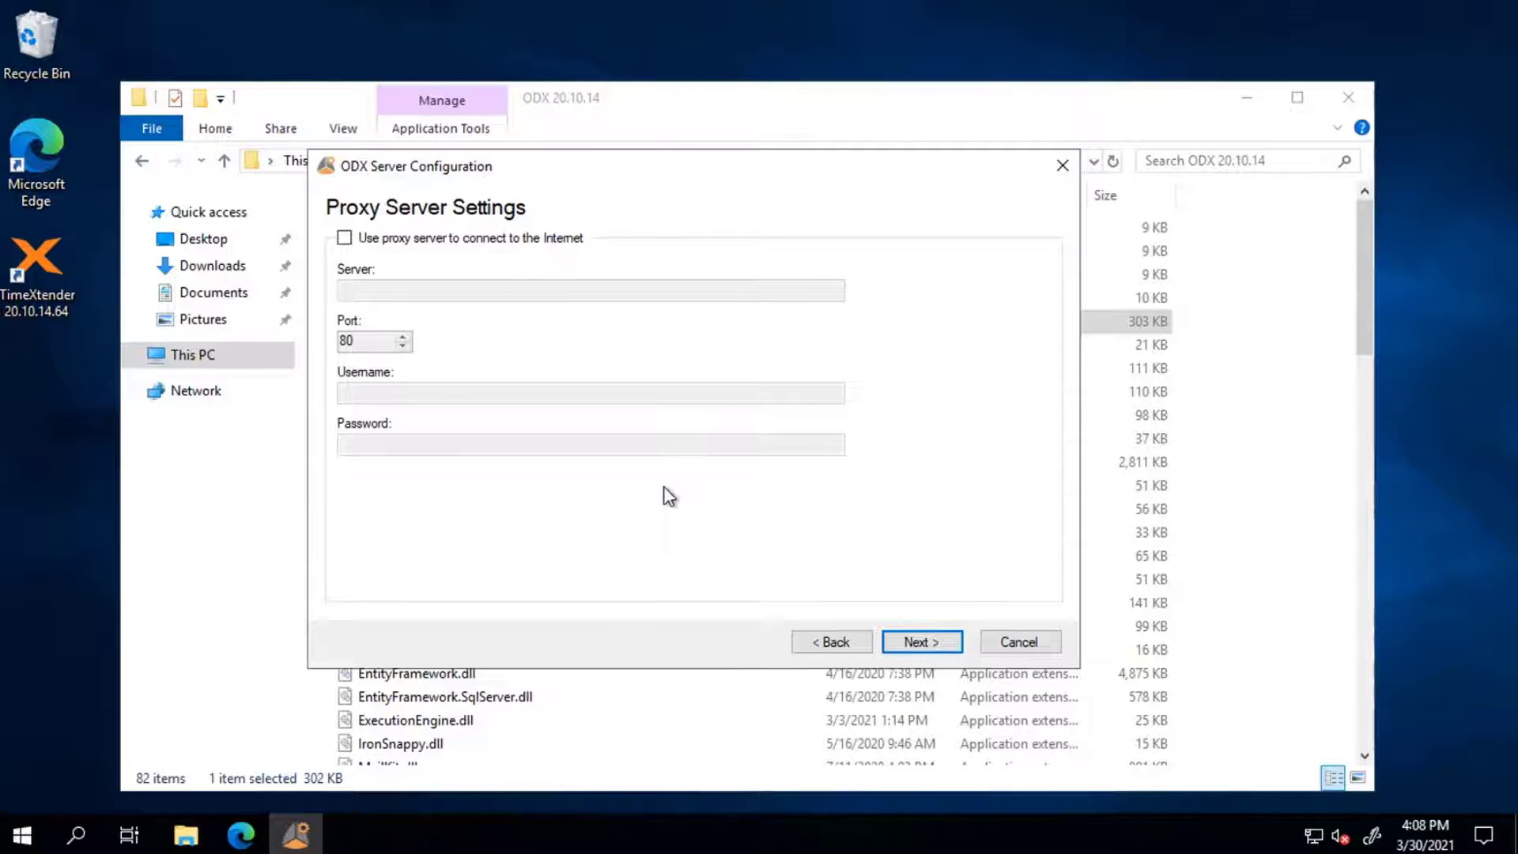
click(921, 642)
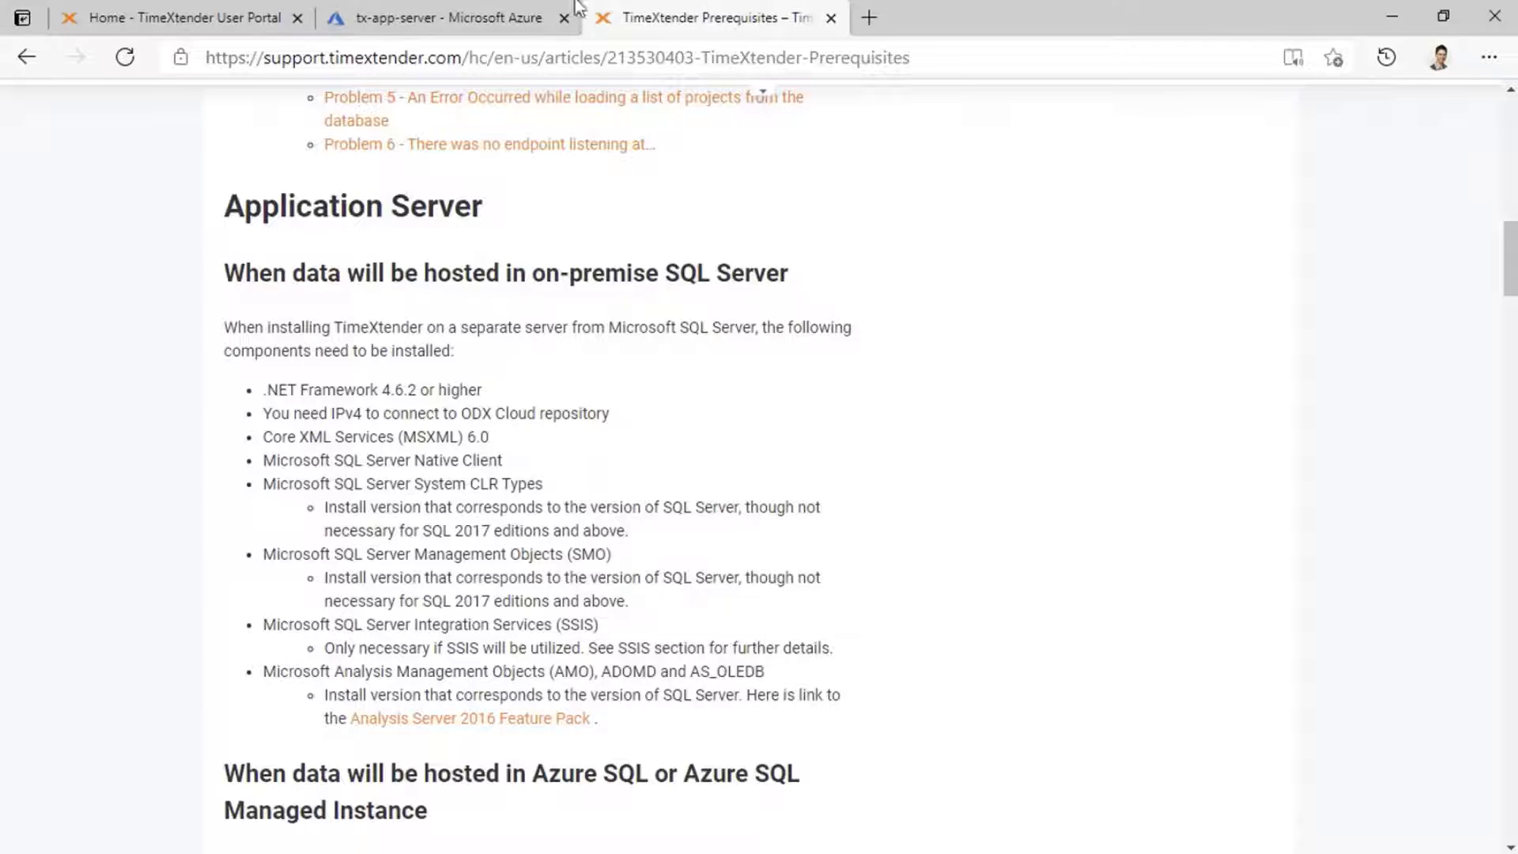
Step: Switch to the TimeXtender User Portal in the local browser and open the list of ODX repositories
click(201, 23)
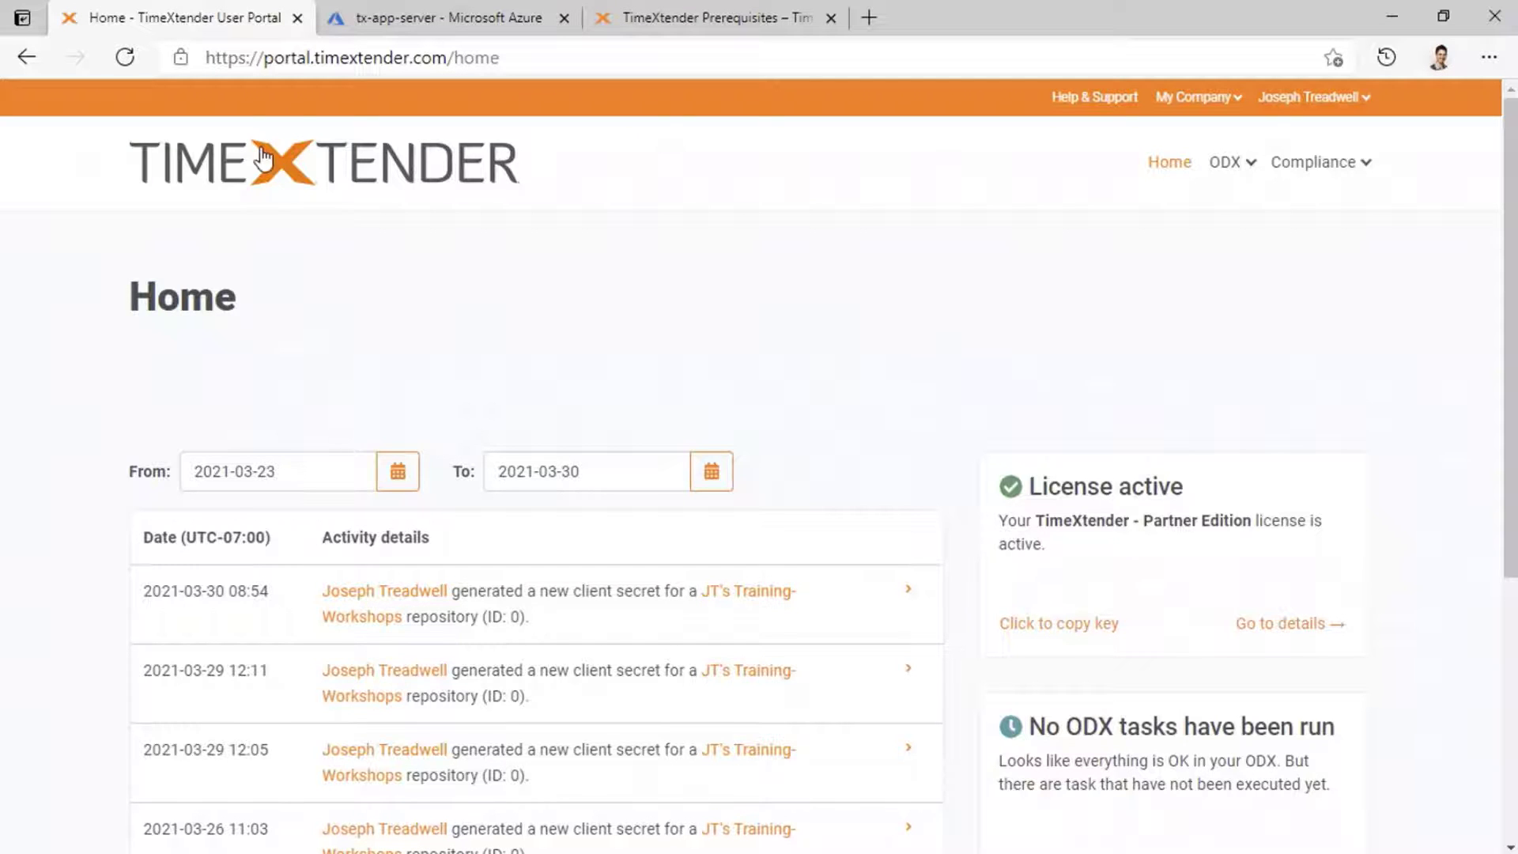
scroll(1070, 346, down, 3)
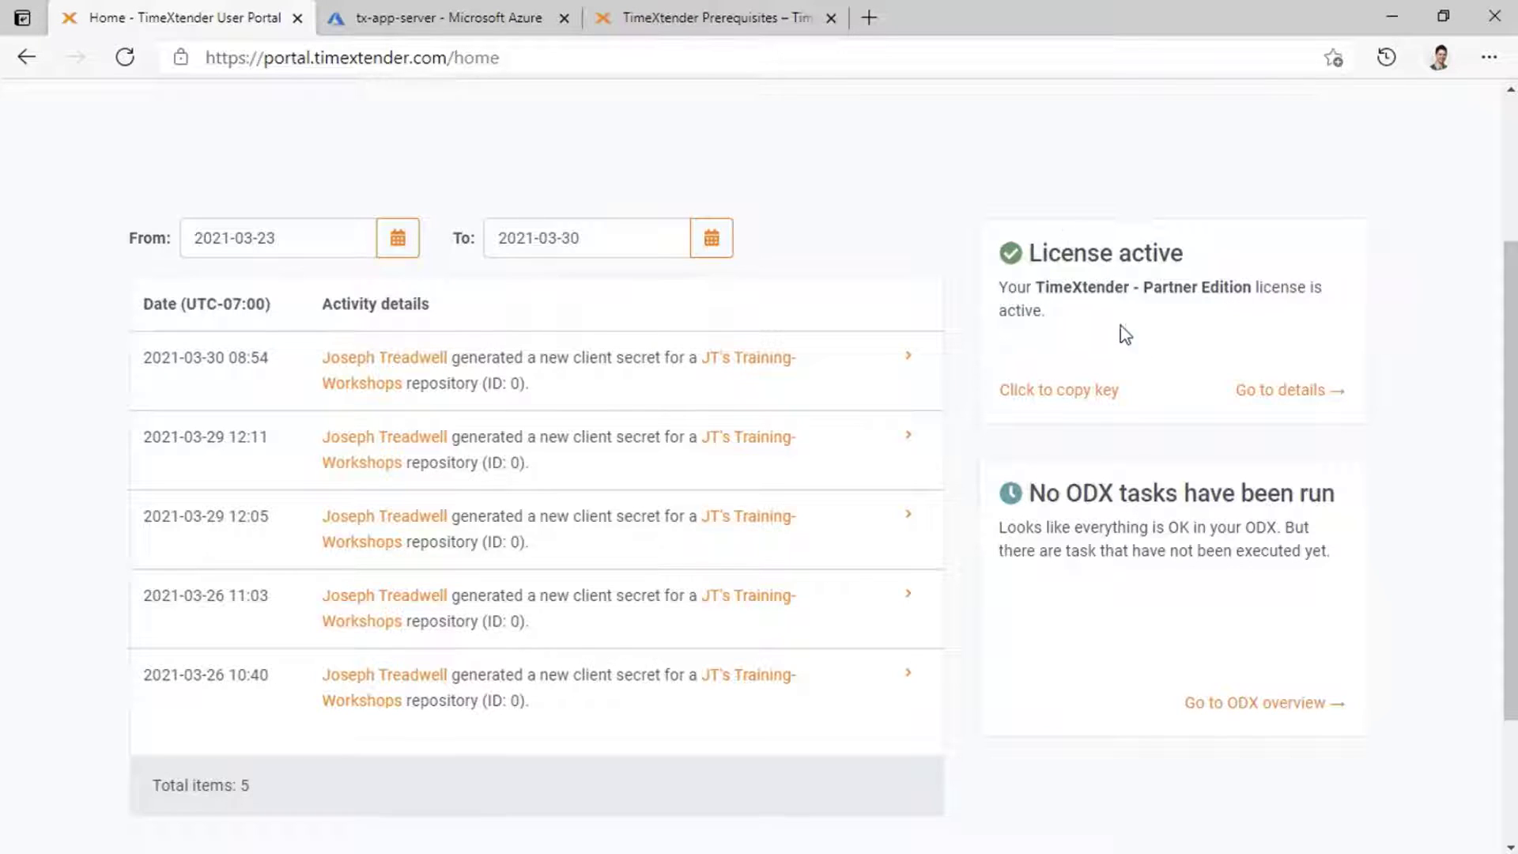
scroll(1164, 287, up, 3)
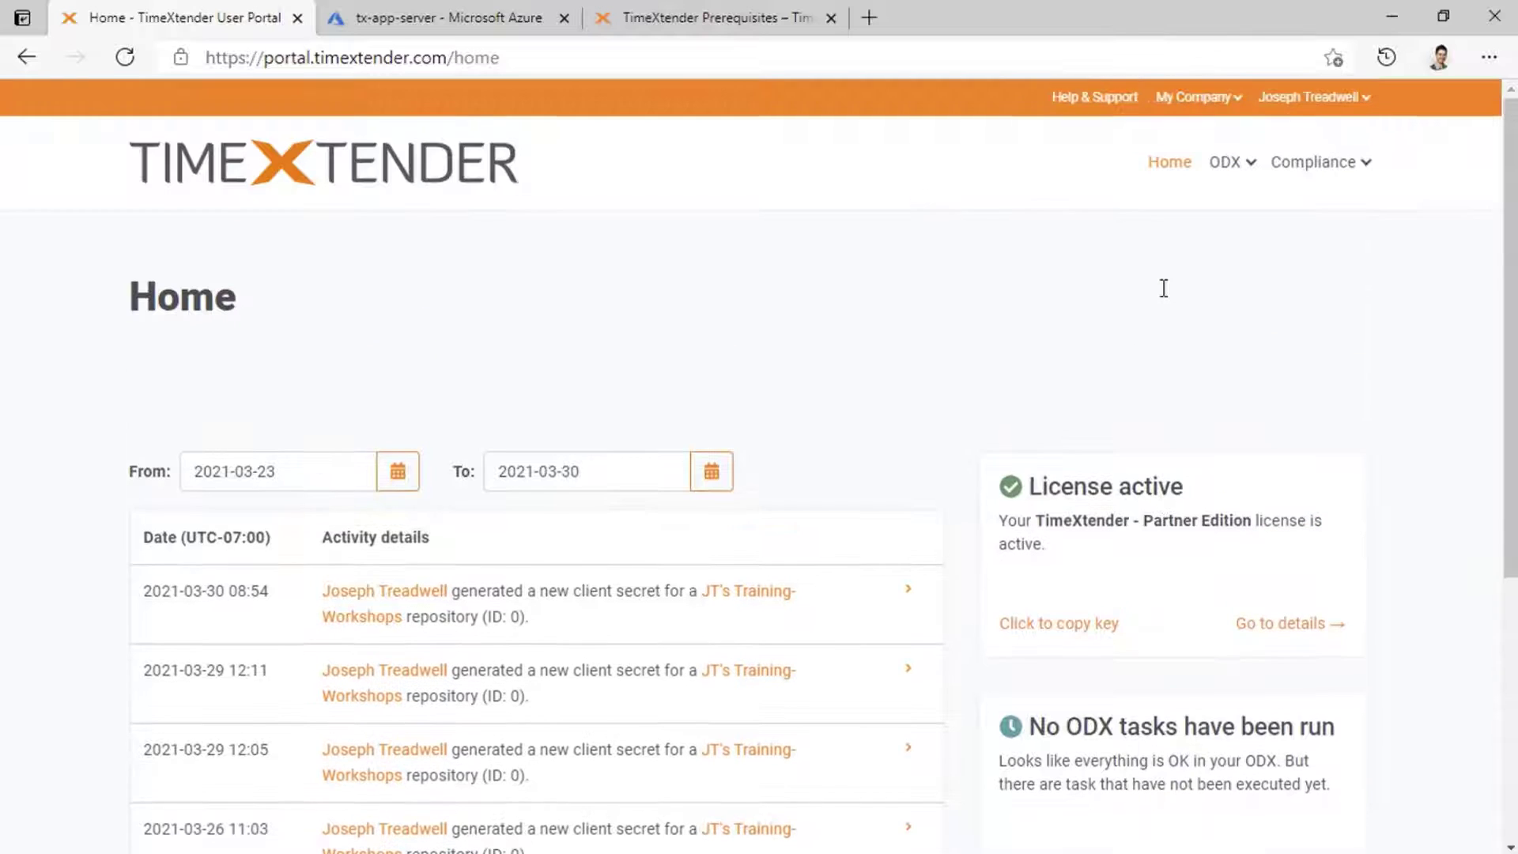
click(1253, 172)
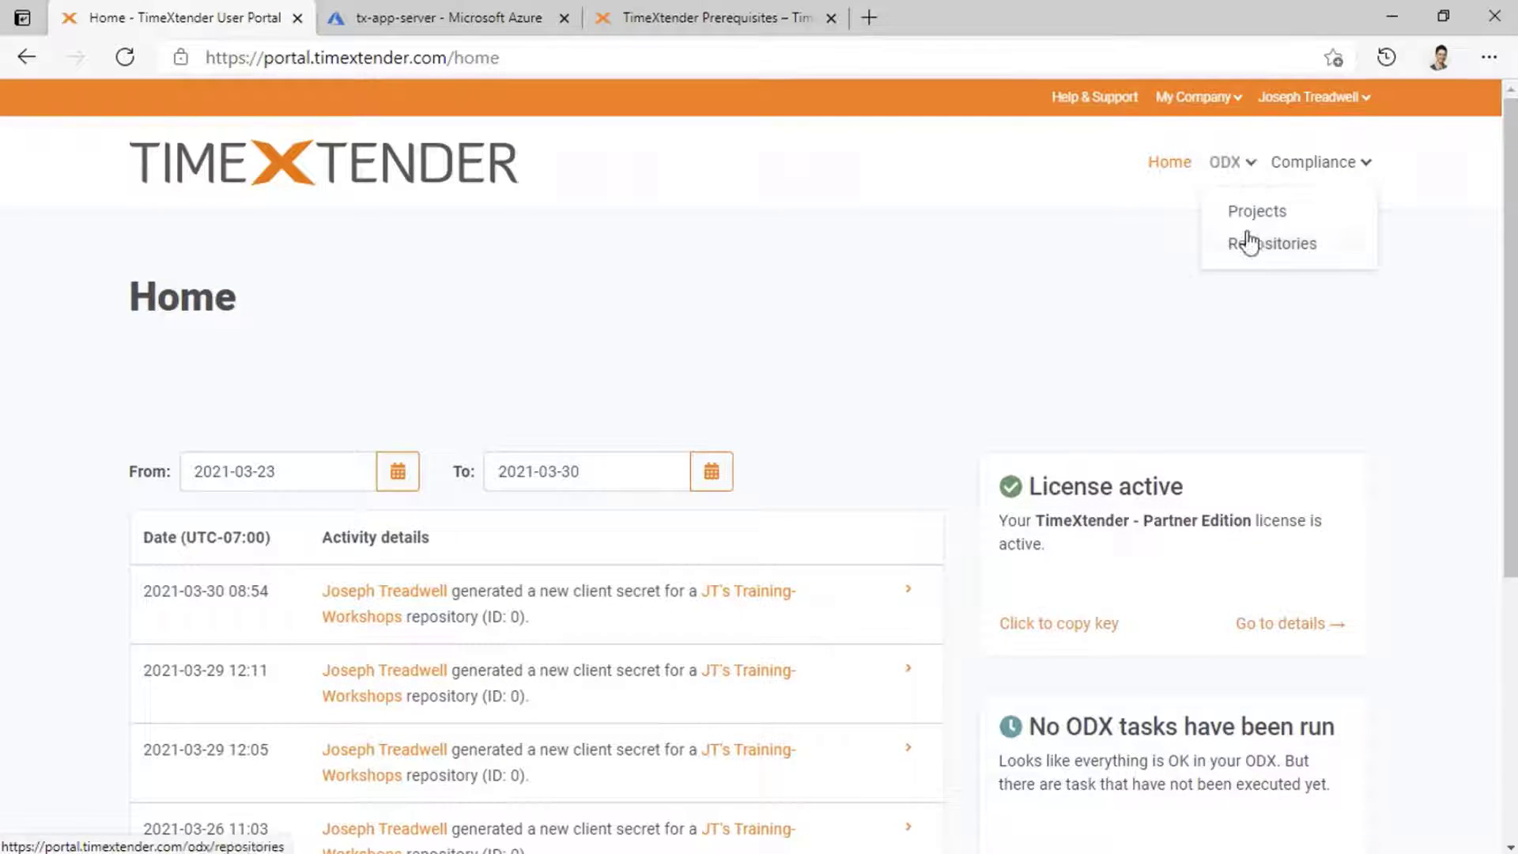
click(1251, 250)
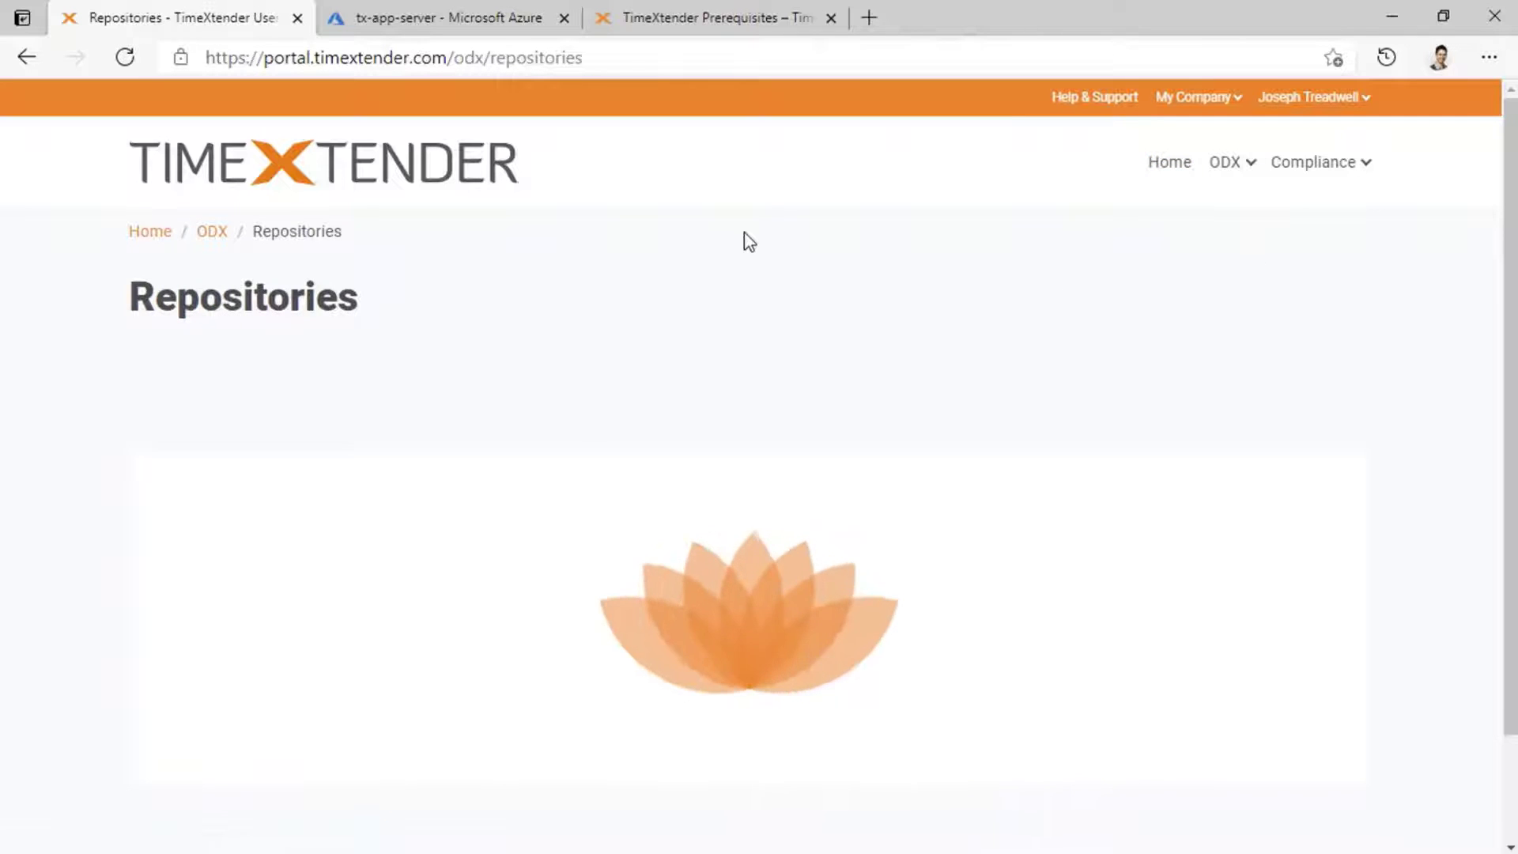
scroll(747, 241, down, 1)
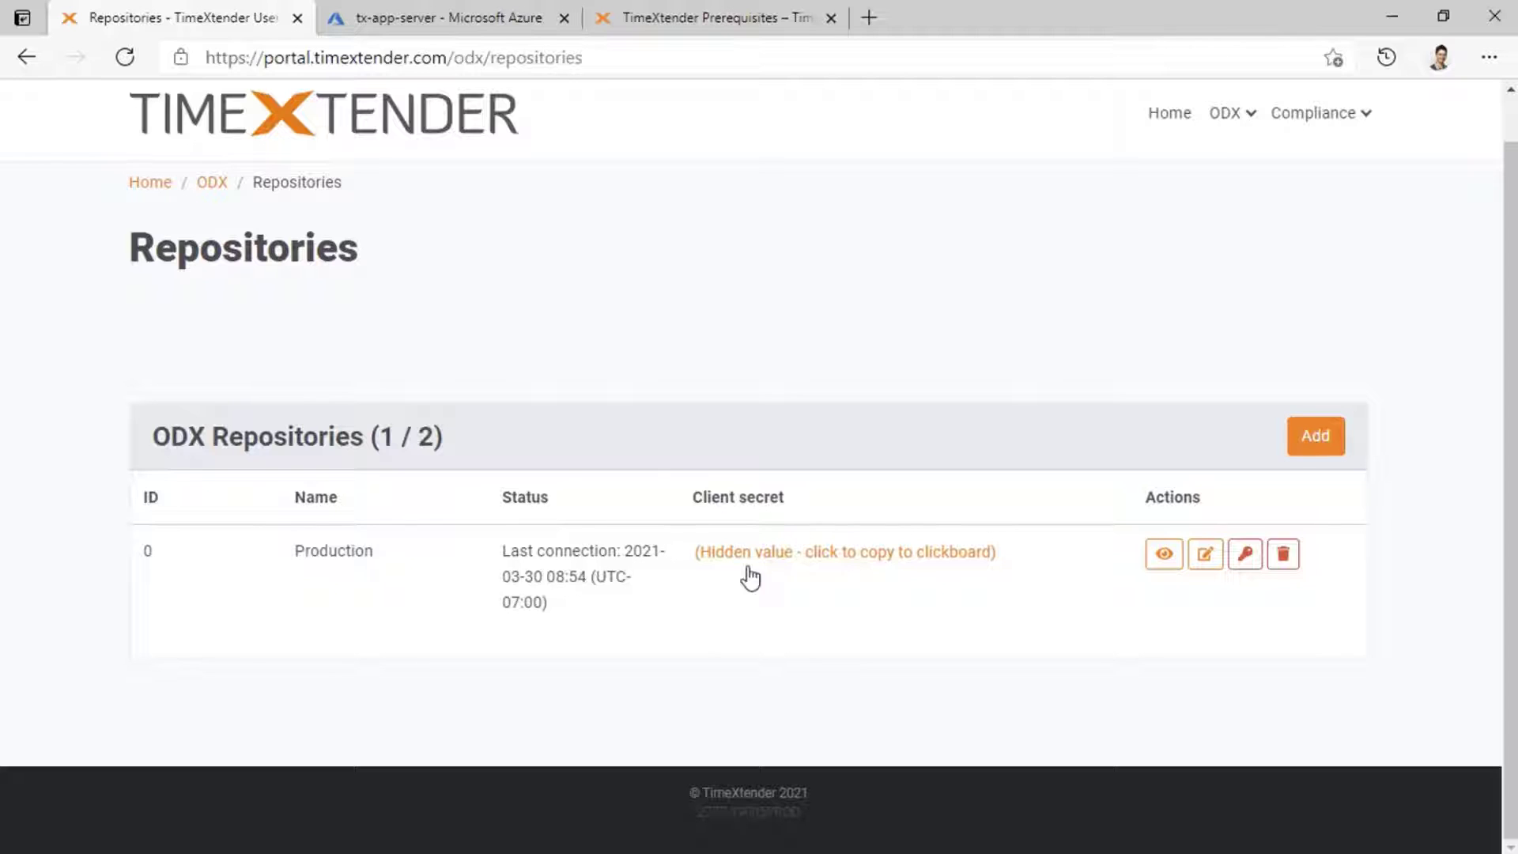
Step: Copy the Production repository's client secret, paste it into the ODX Server Configuration wizard on the remote server, and continue to the project page
click(862, 563)
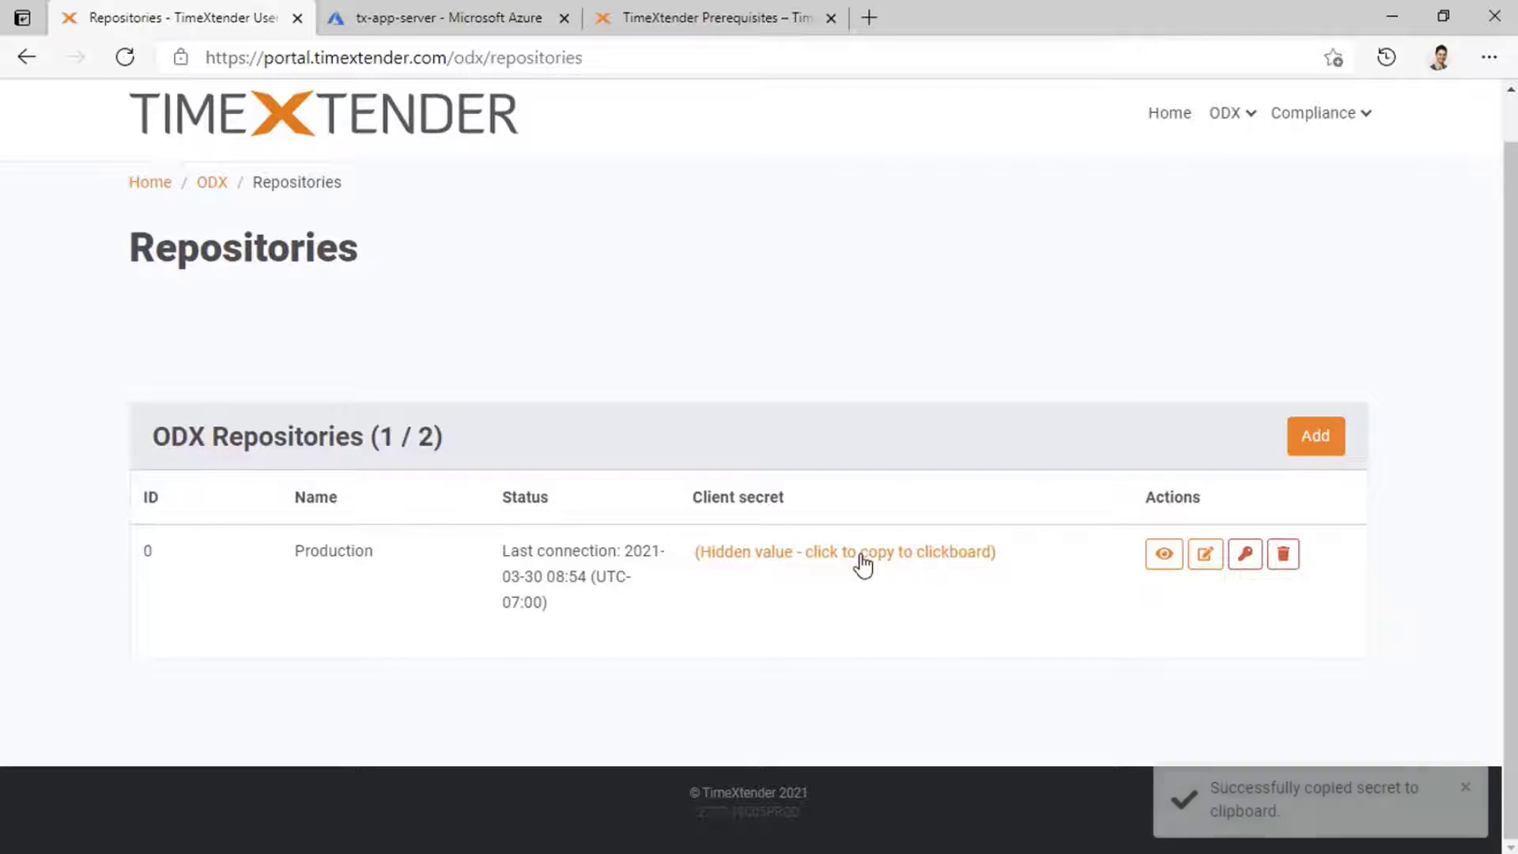
key(alt+Tab)
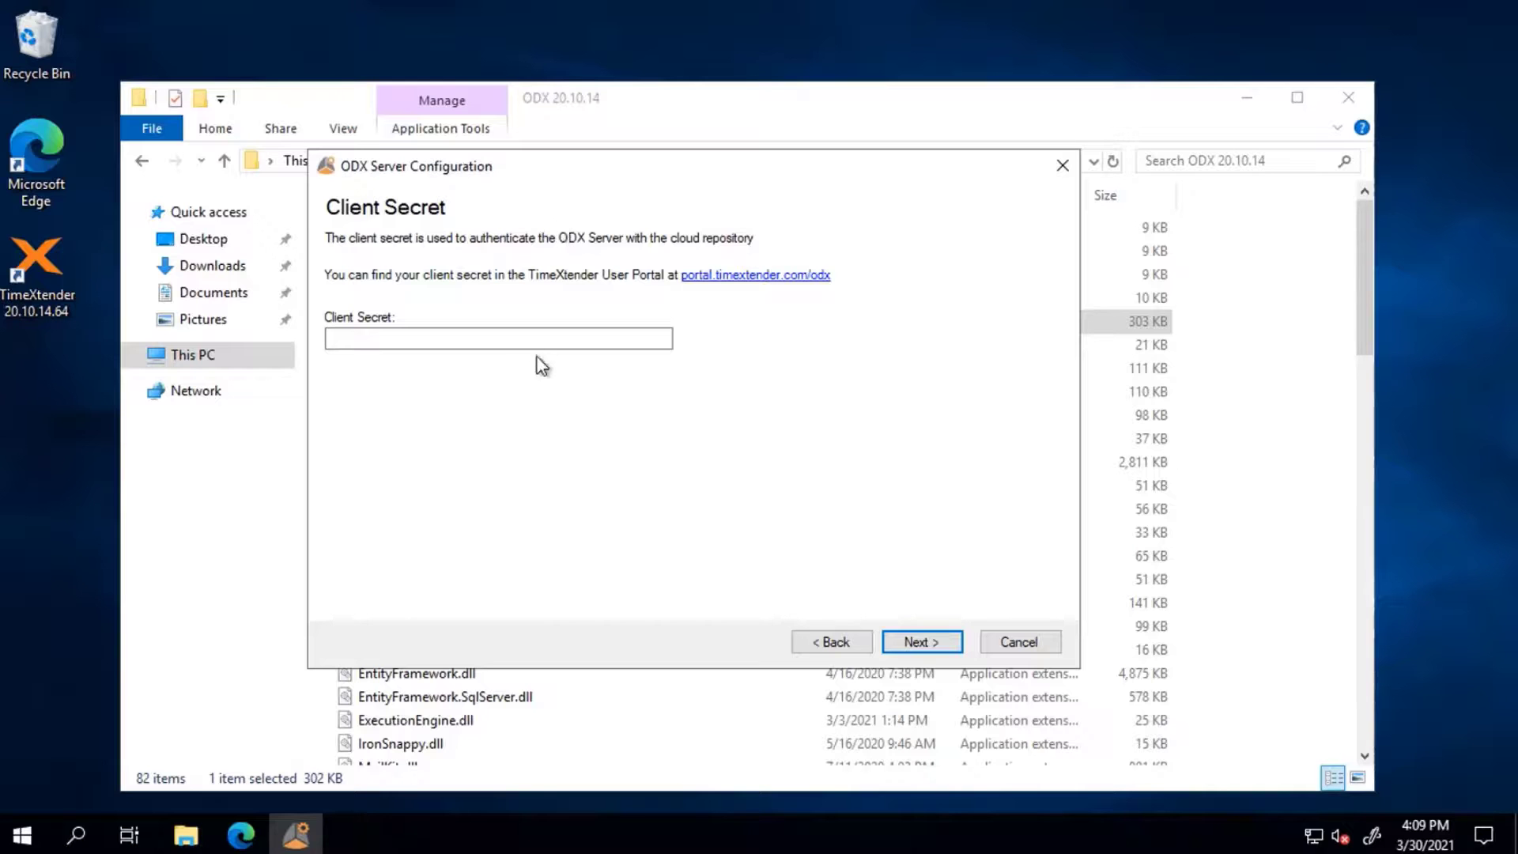
click(542, 339)
key(ctrl+v)
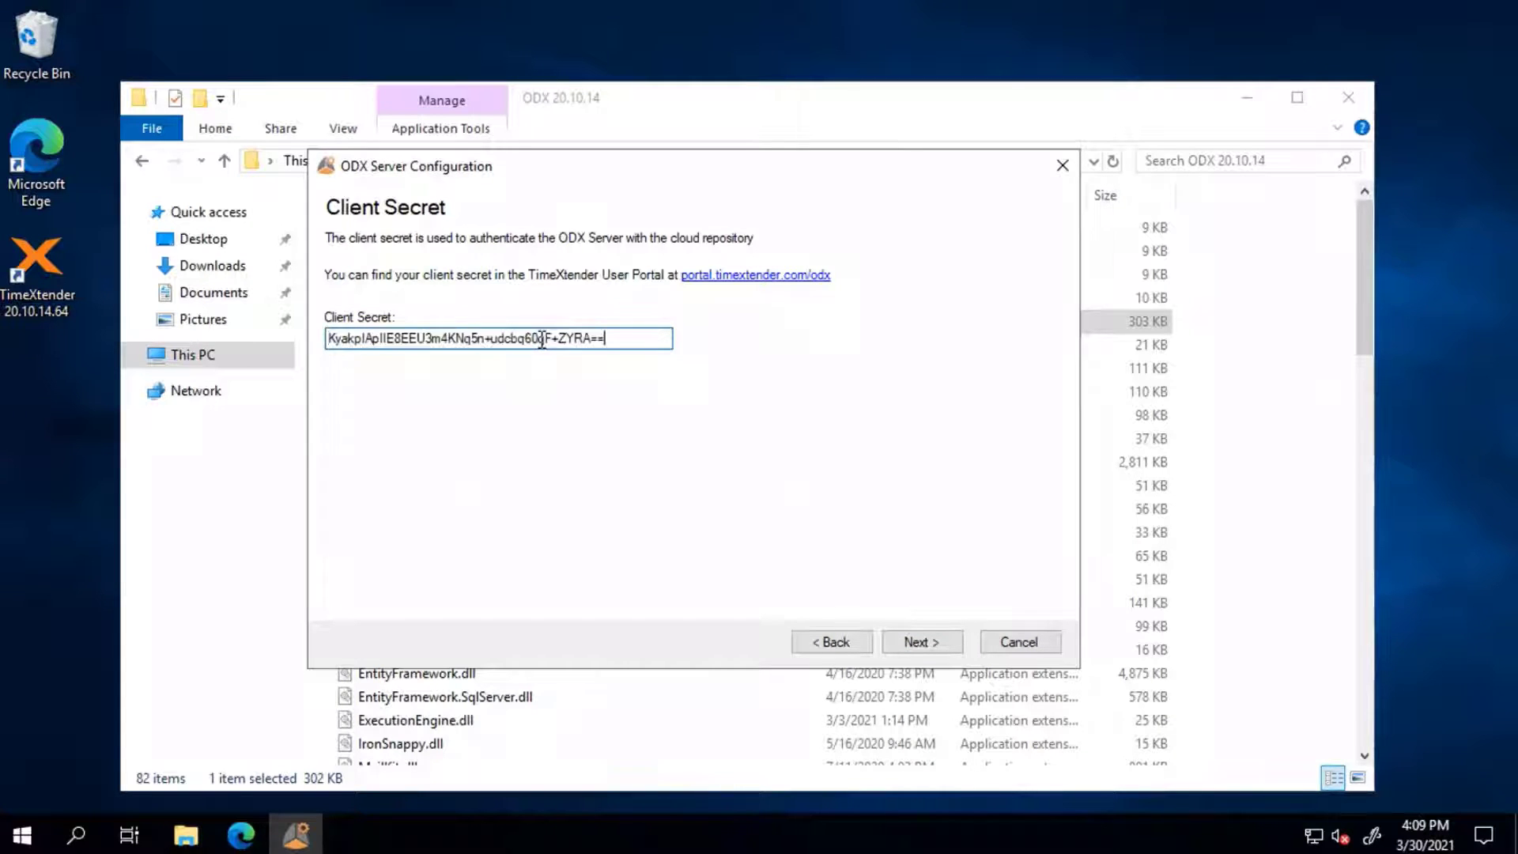
click(950, 645)
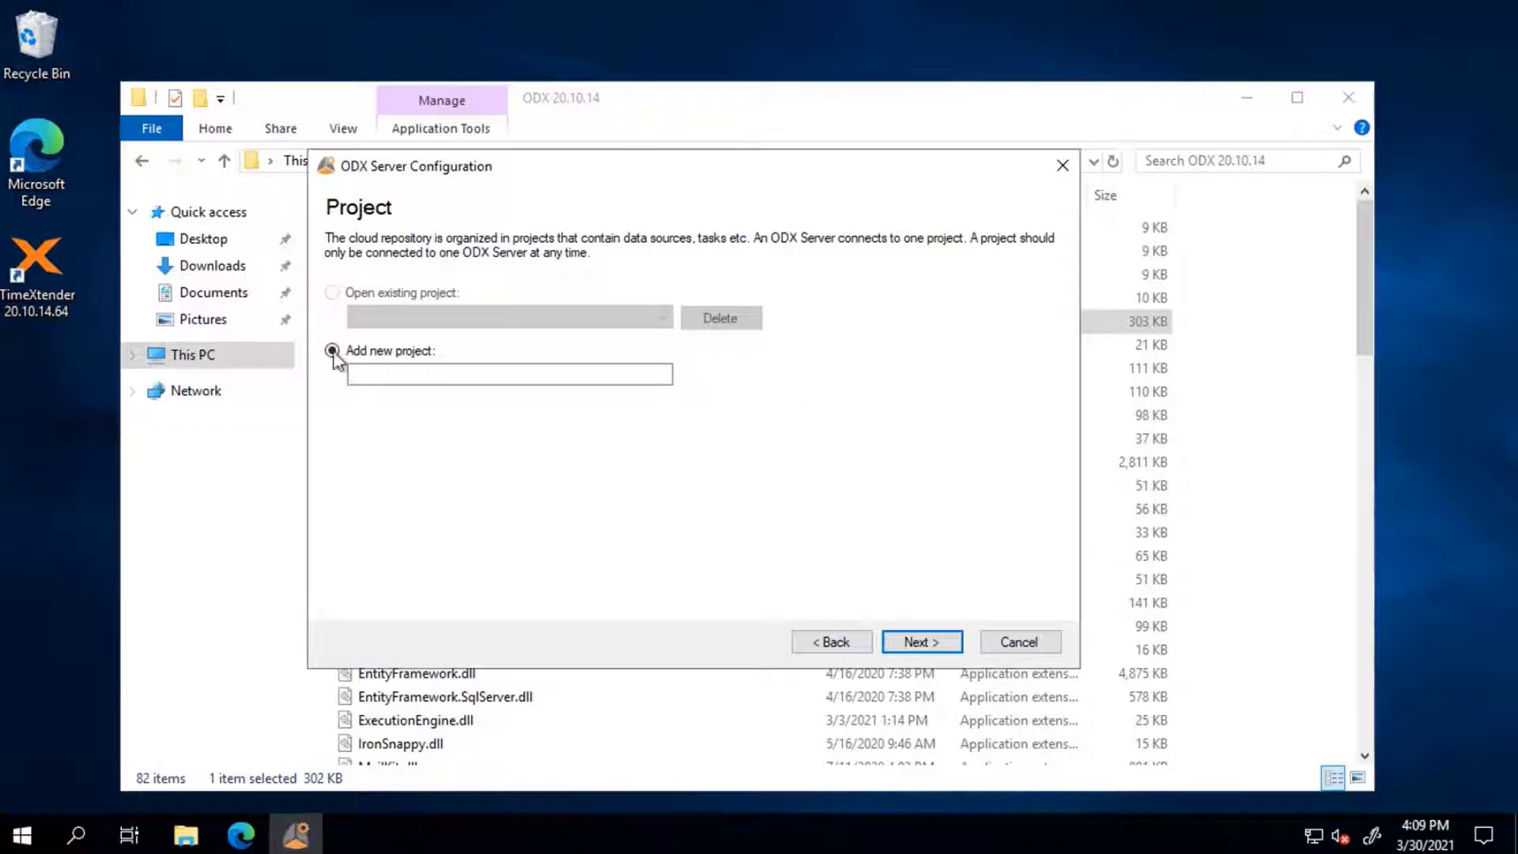
Step: Add a new project named Data lake and advance past the advanced options with their default settings
click(419, 378)
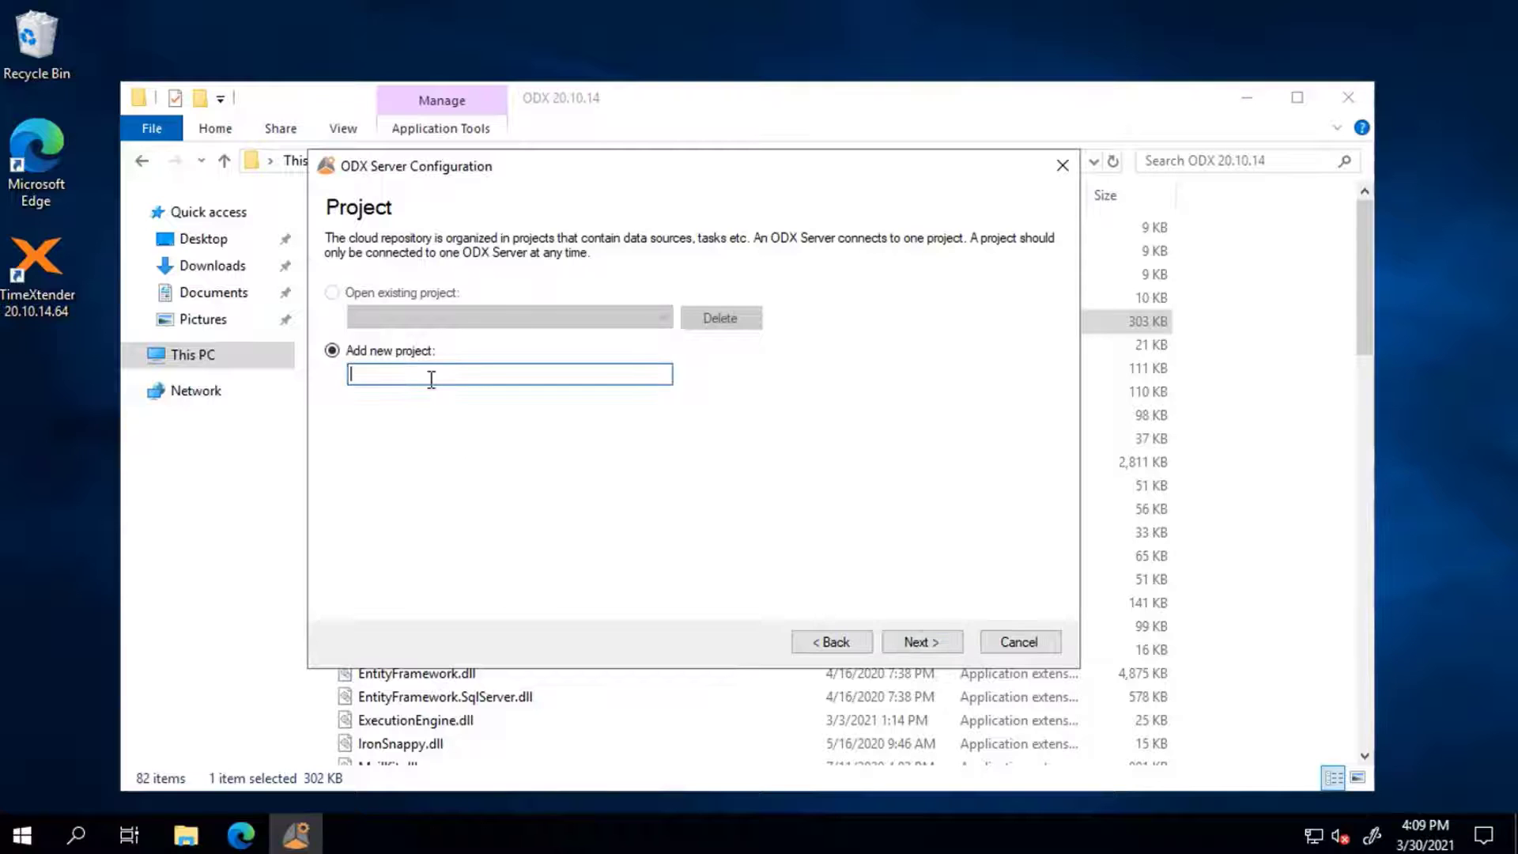
text(Data lake)
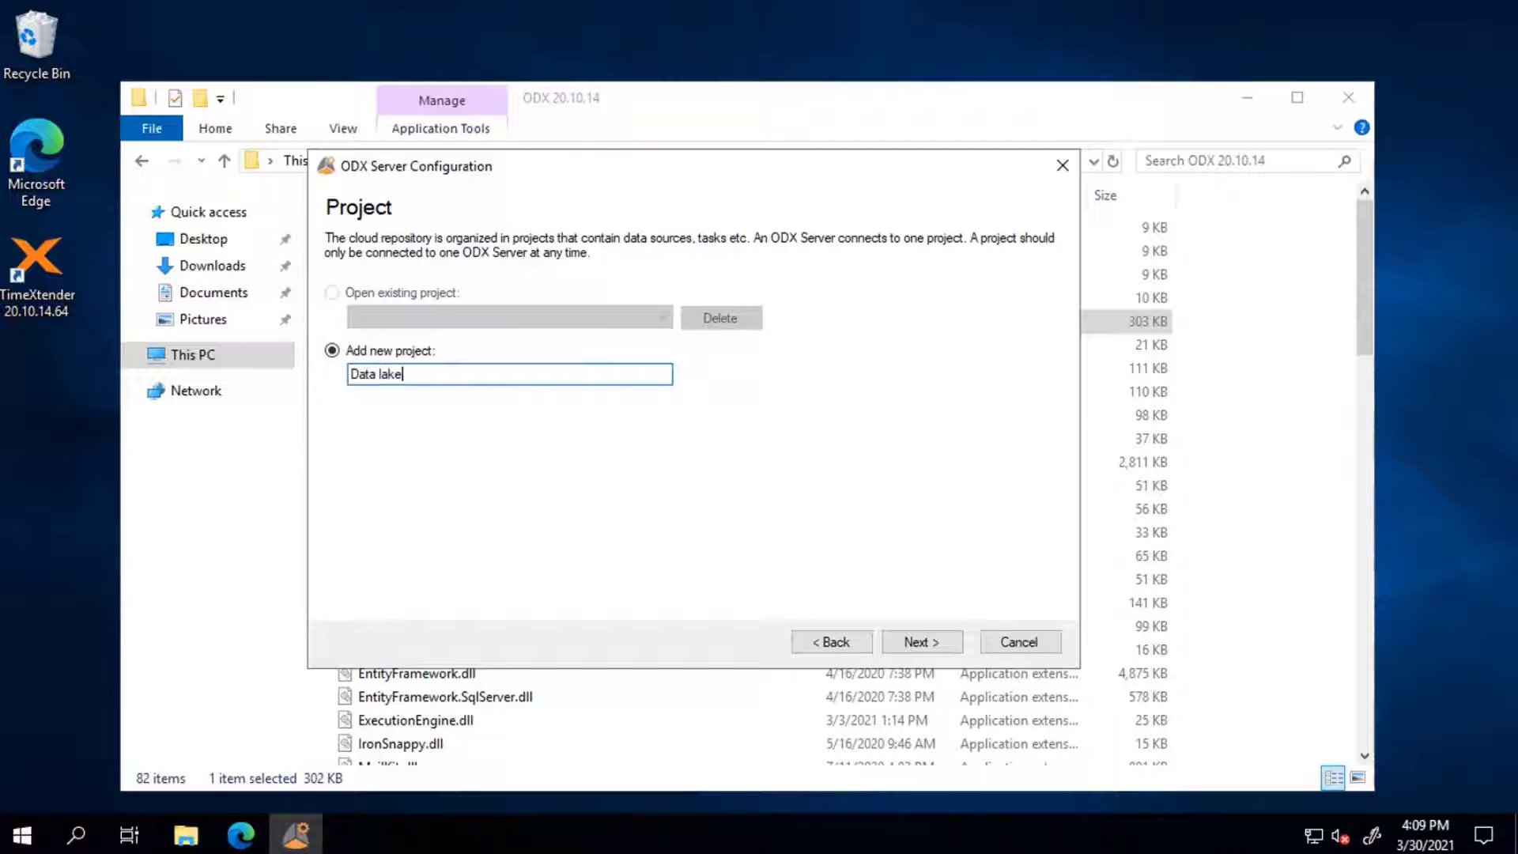
click(933, 648)
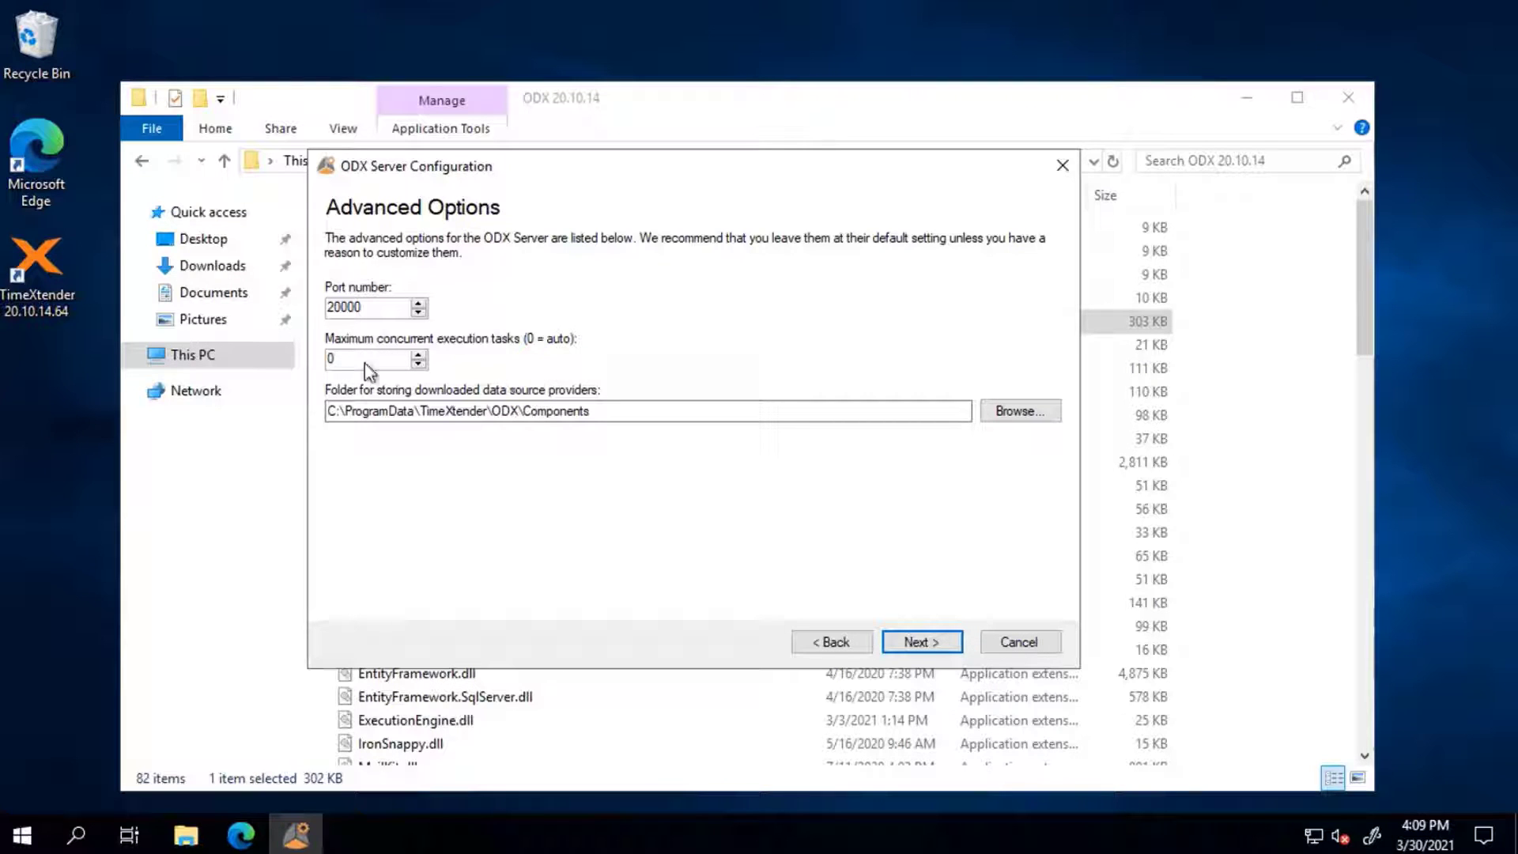
click(930, 646)
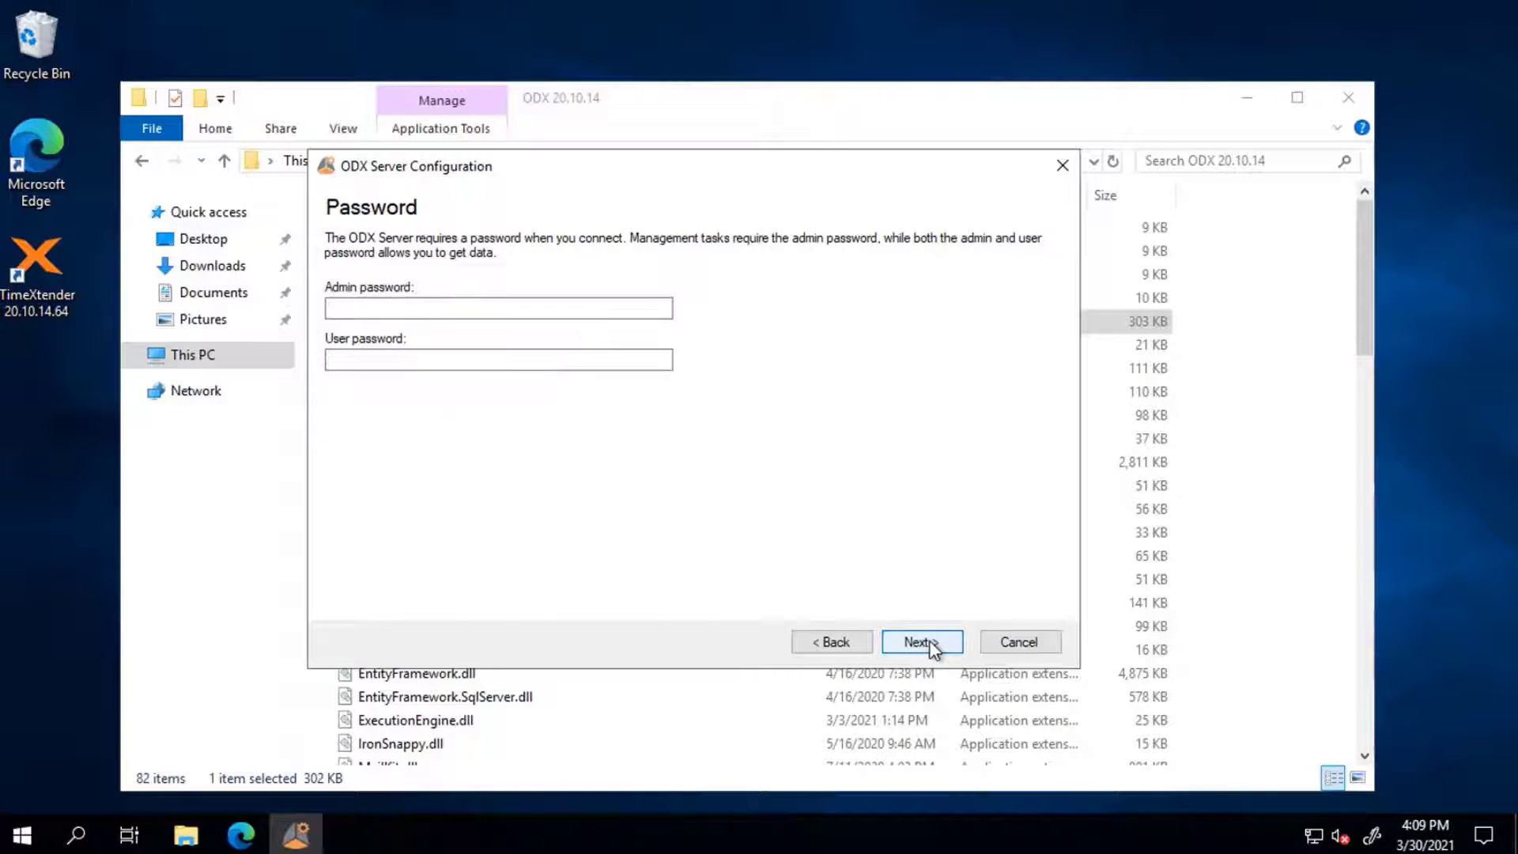
Step: Enter the admin password and the user password for the ODX Server and continue to the encryption page
click(475, 307)
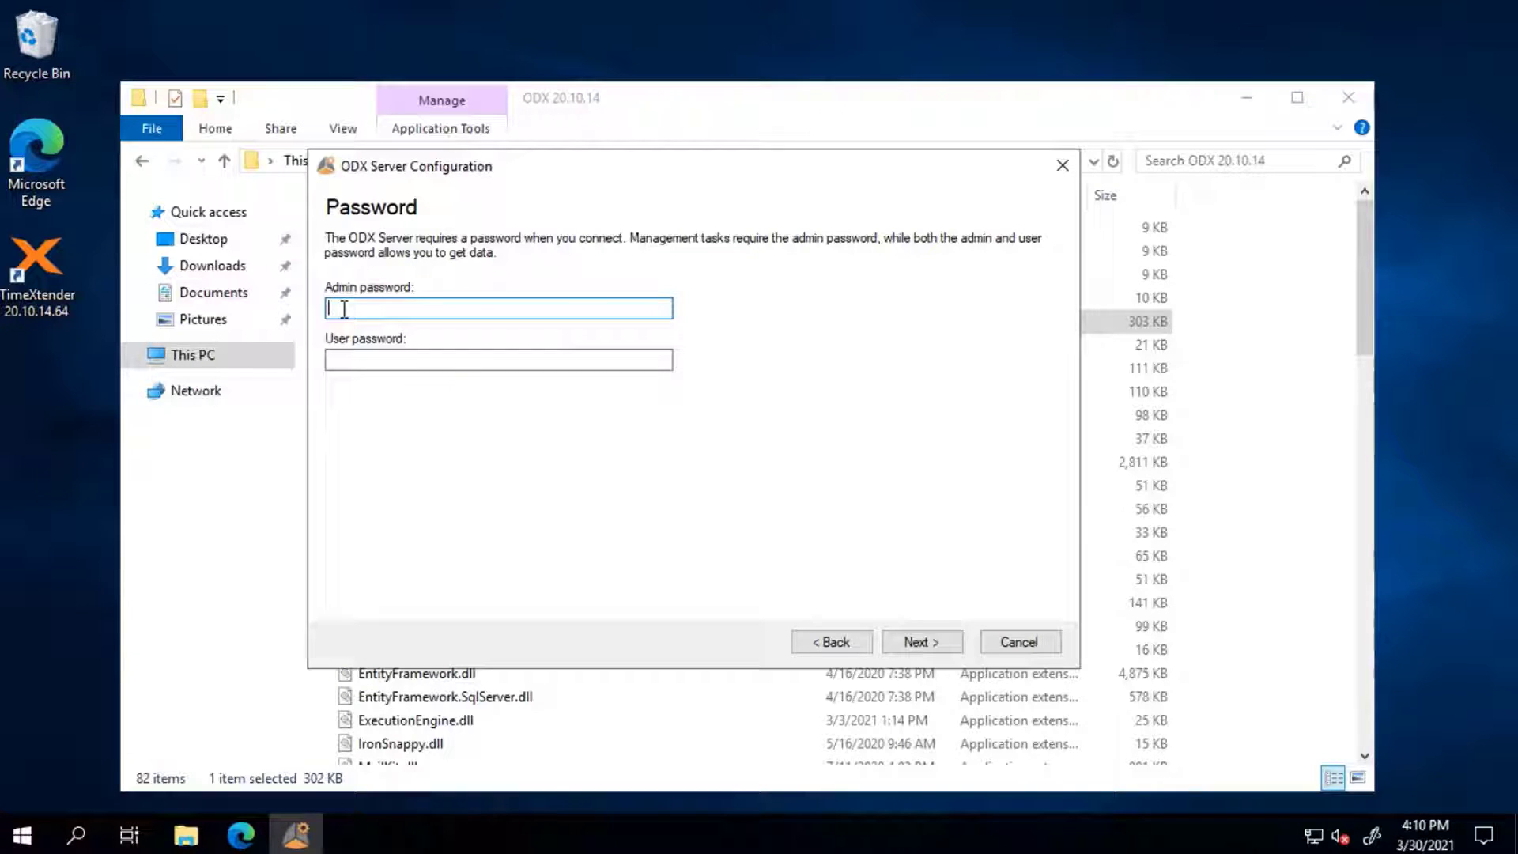
key(ctrl+v)
click(408, 360)
key(ctrl+v)
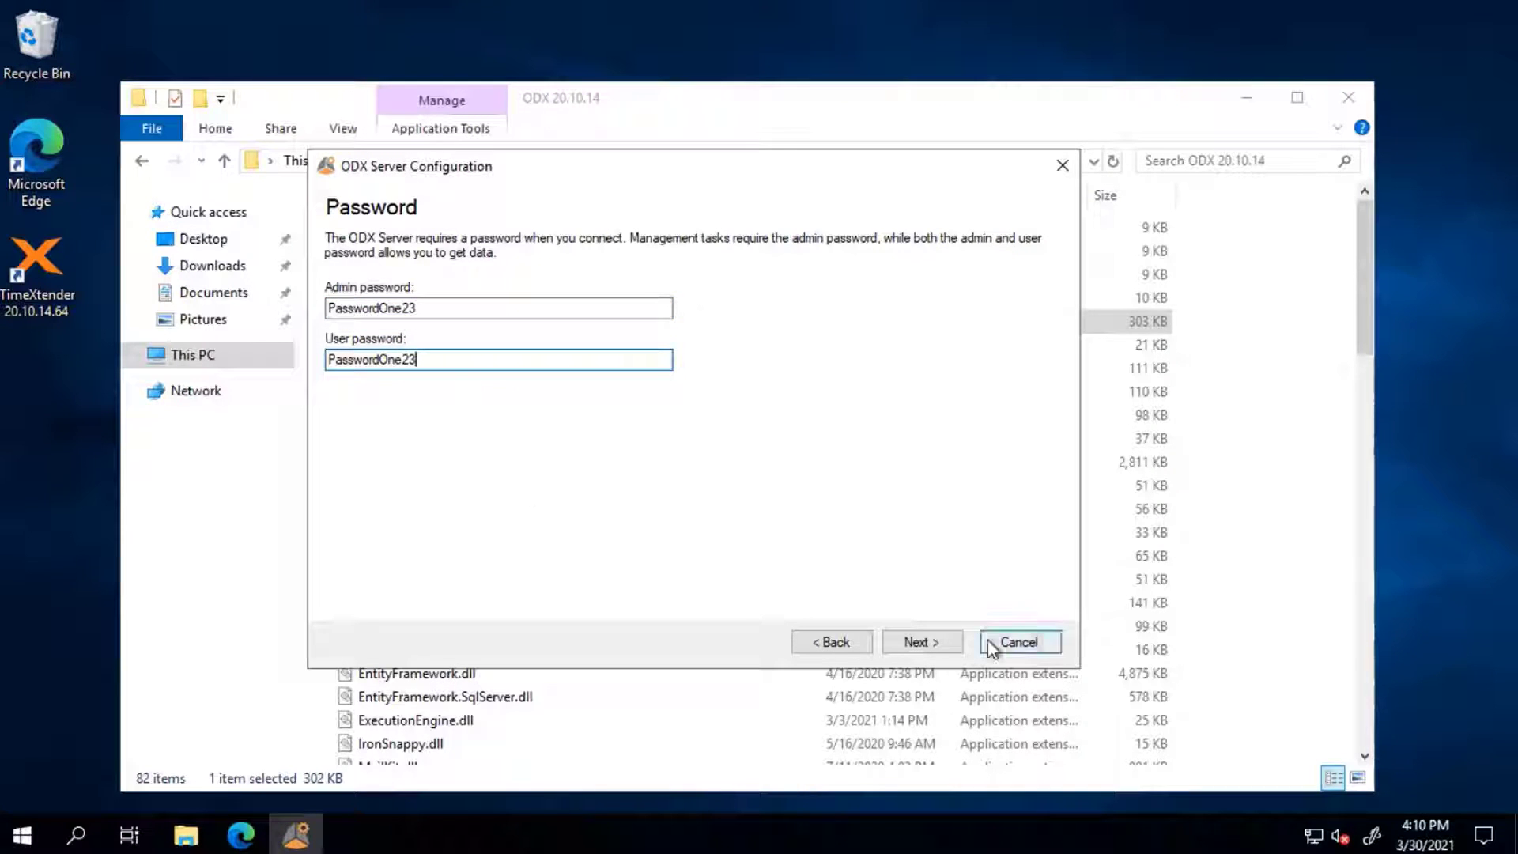
click(915, 642)
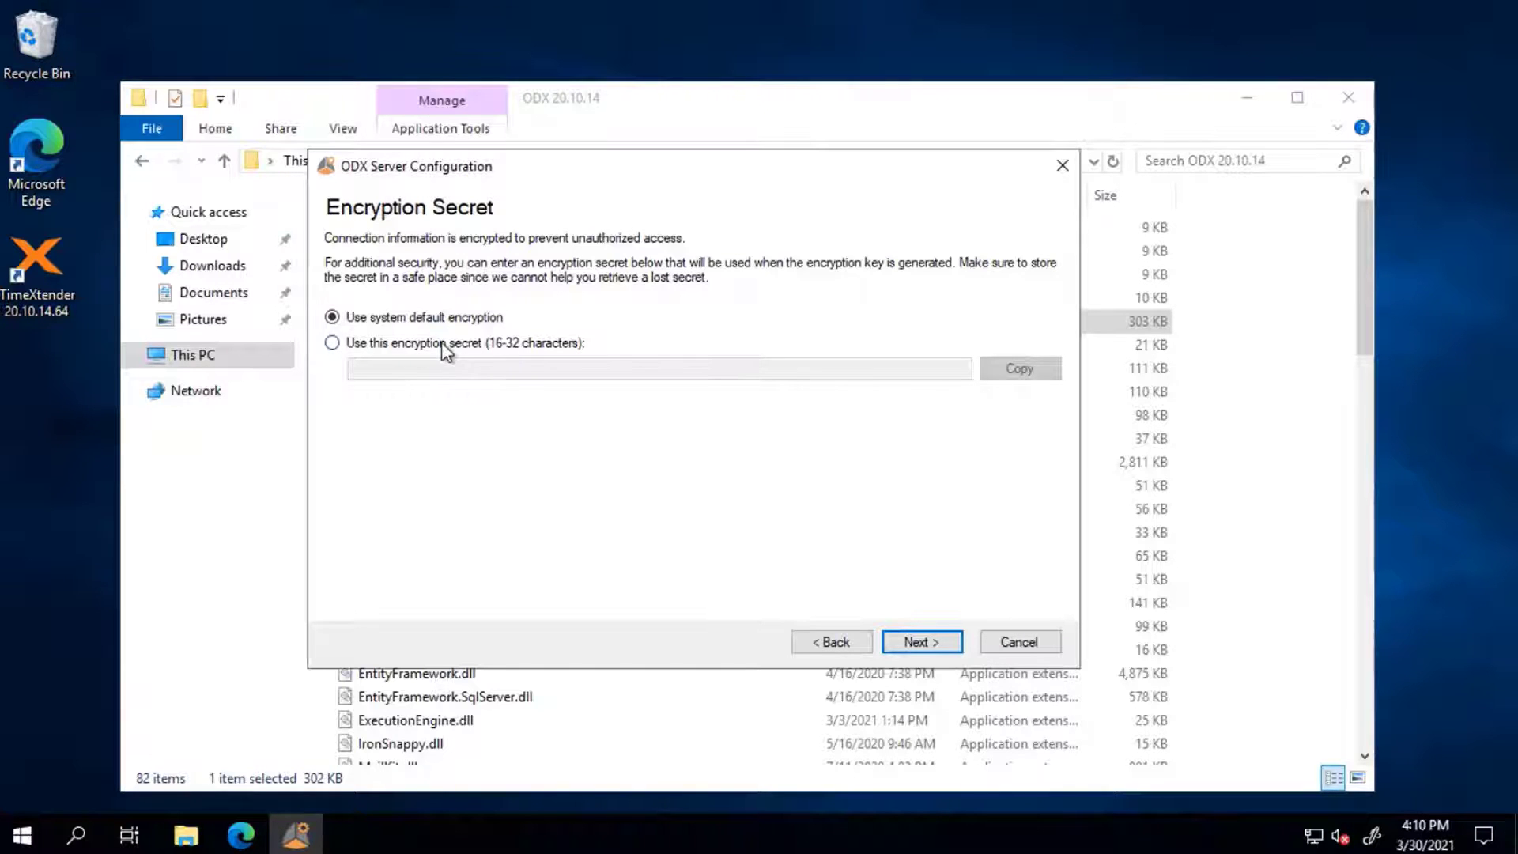
Step: Keep system default encryption and the Local System Account, save the configuration with the ODX Server service set to start, and close the installation folder
click(929, 645)
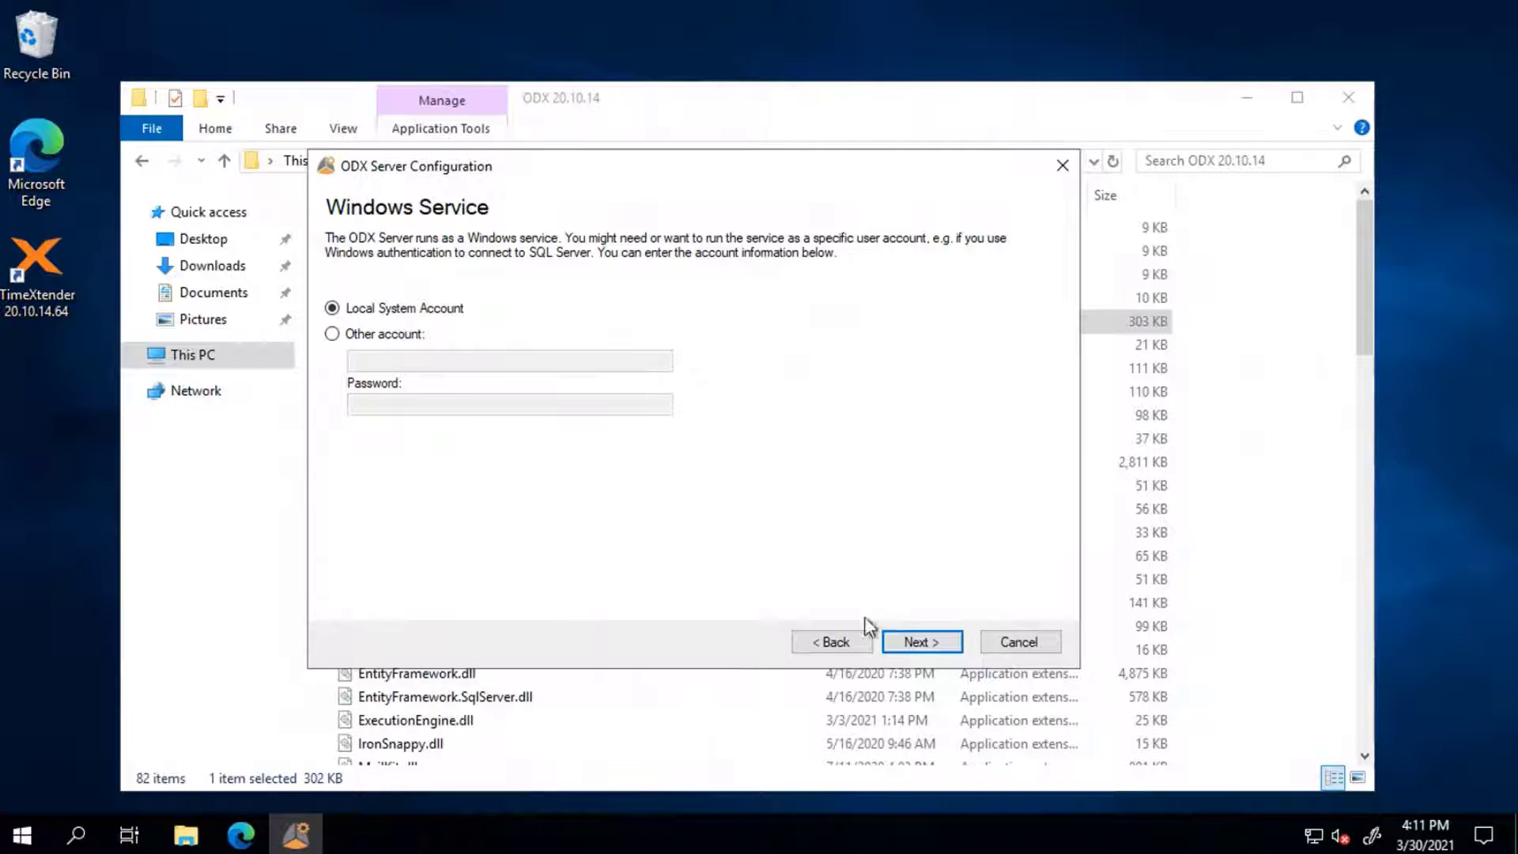
click(927, 642)
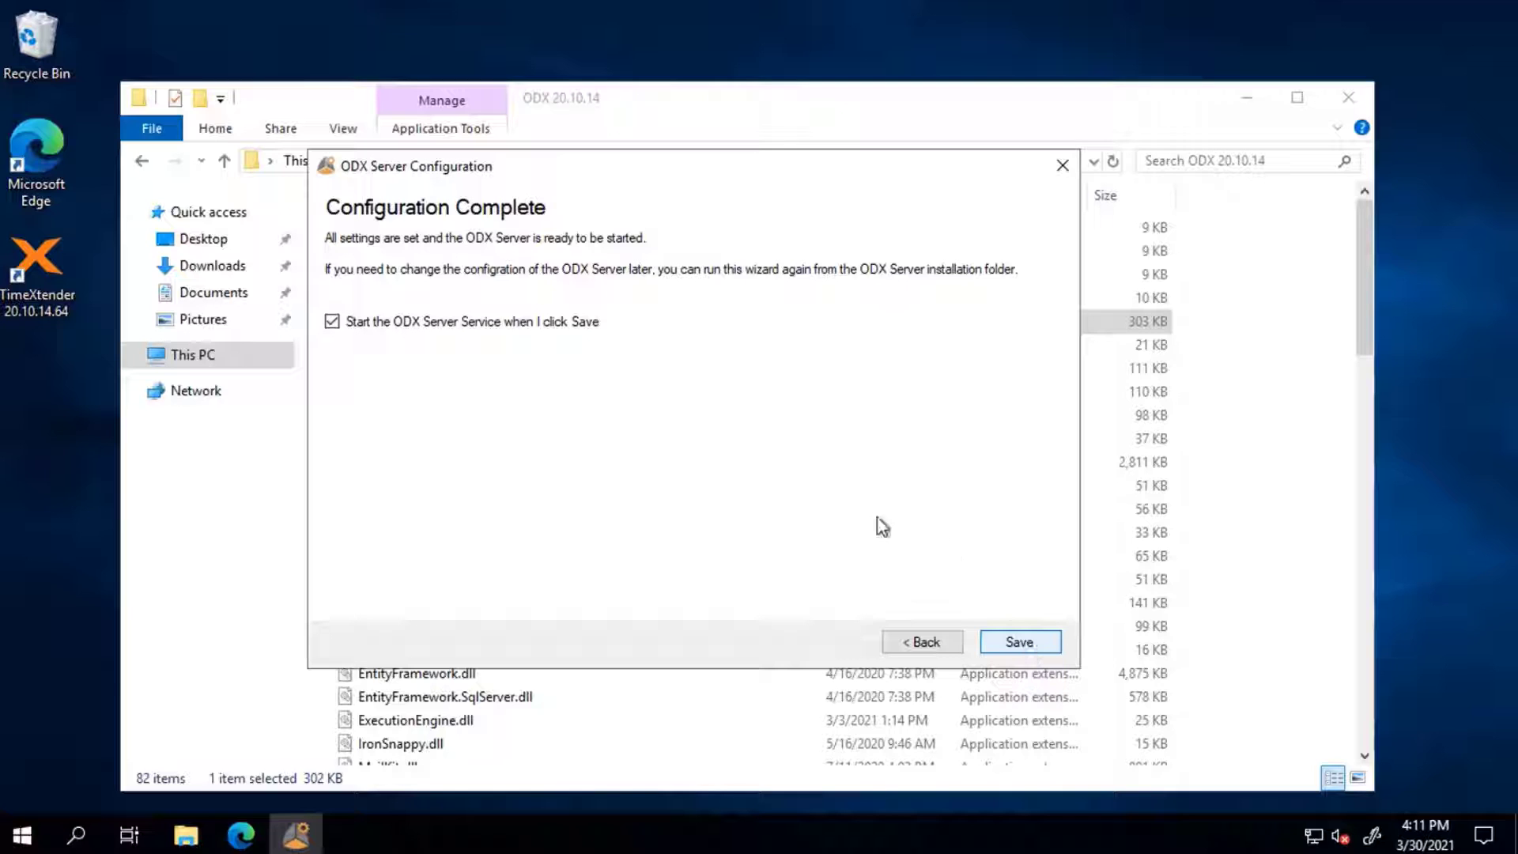
click(1017, 642)
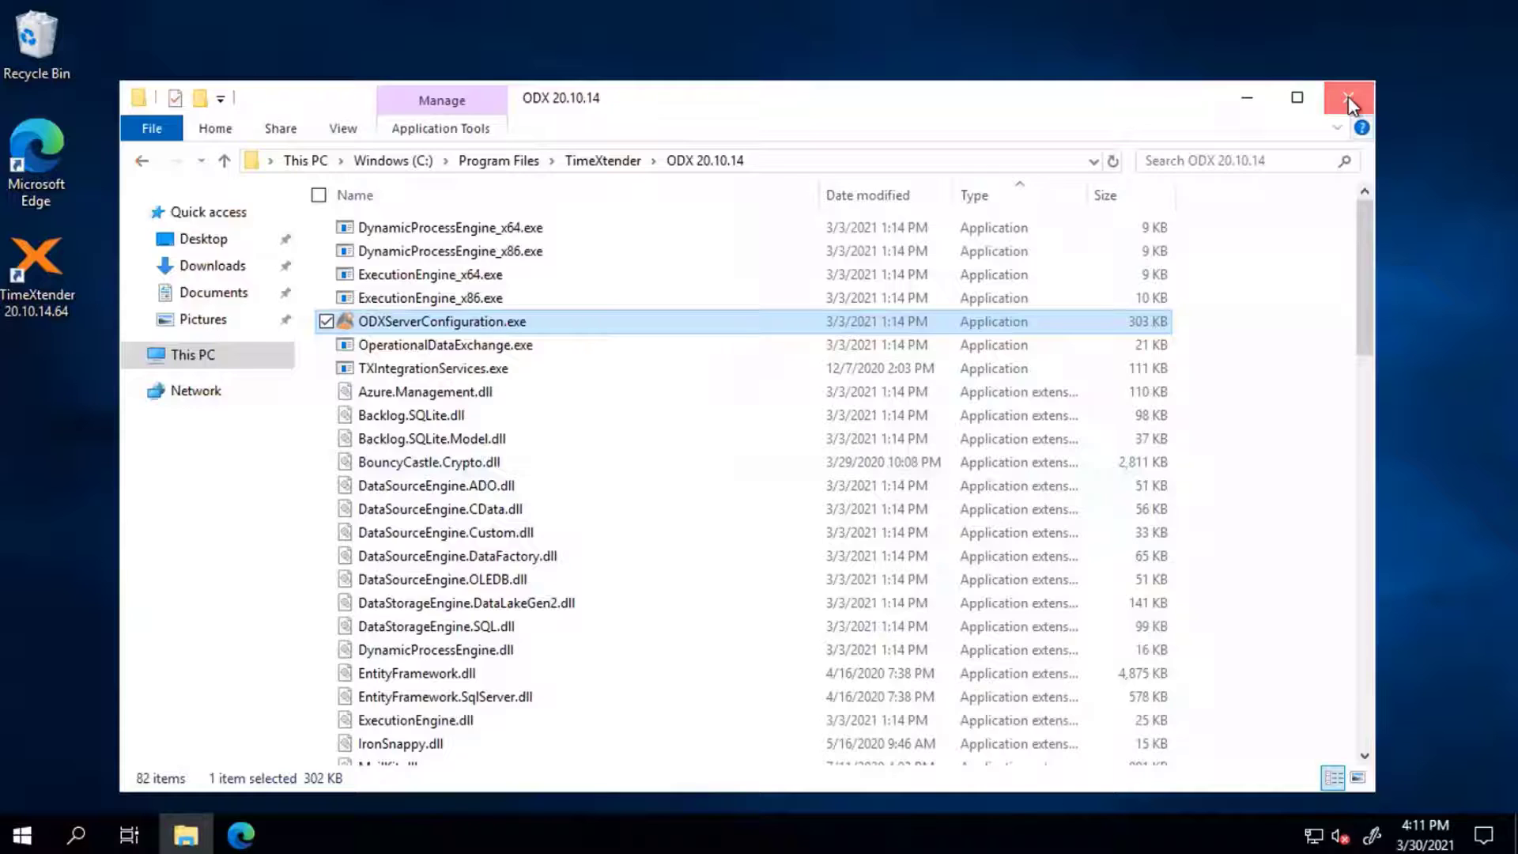
click(1349, 96)
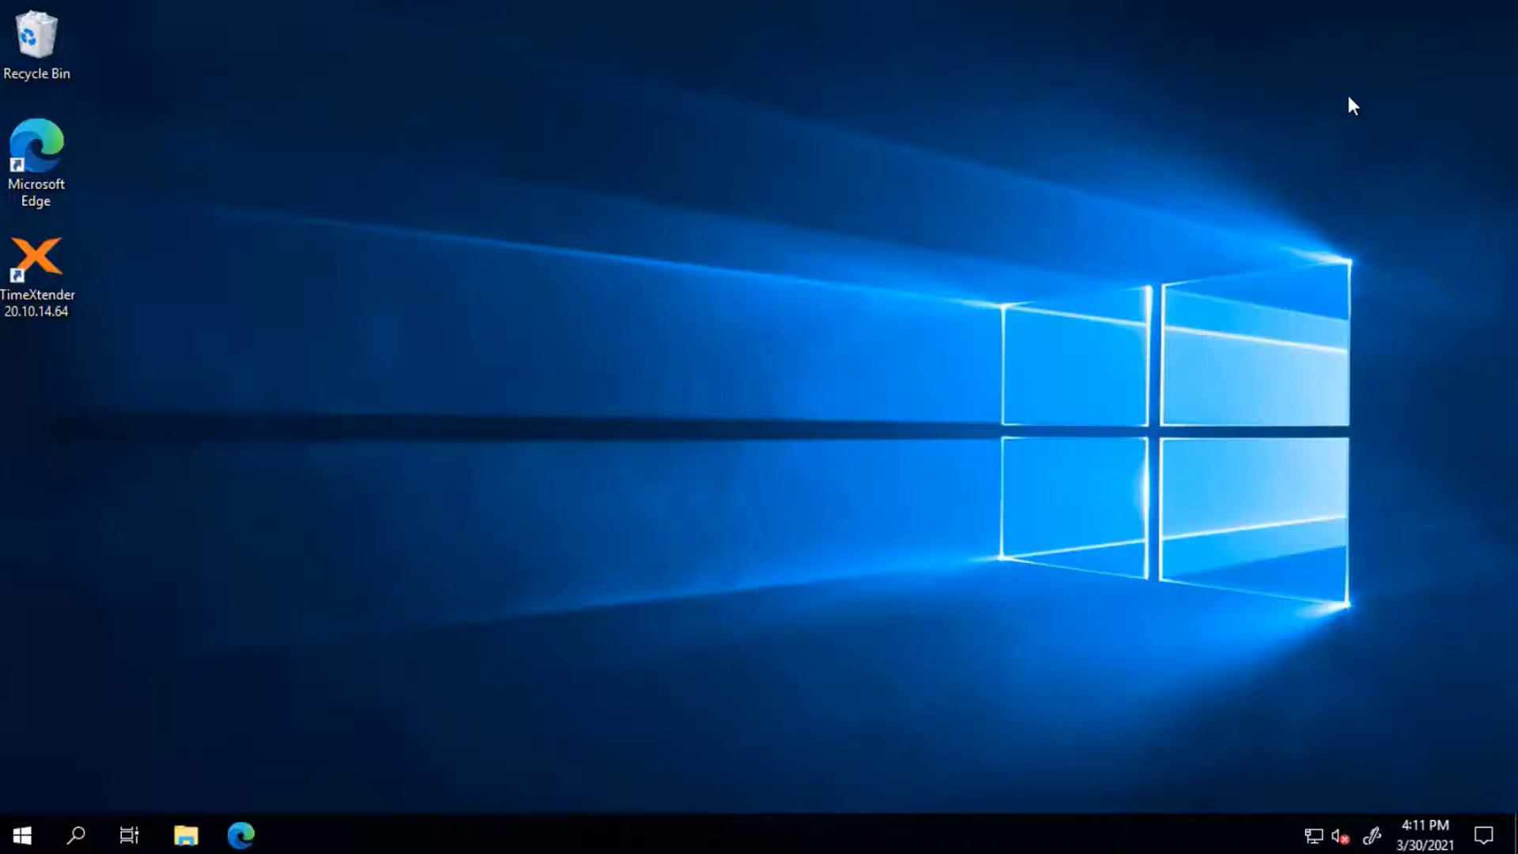
Step: Launch TimeXtender 20.10.14.64 on the server, switch to the User Portal in the local browser, and copy the license key from the license details
double_click(42, 300)
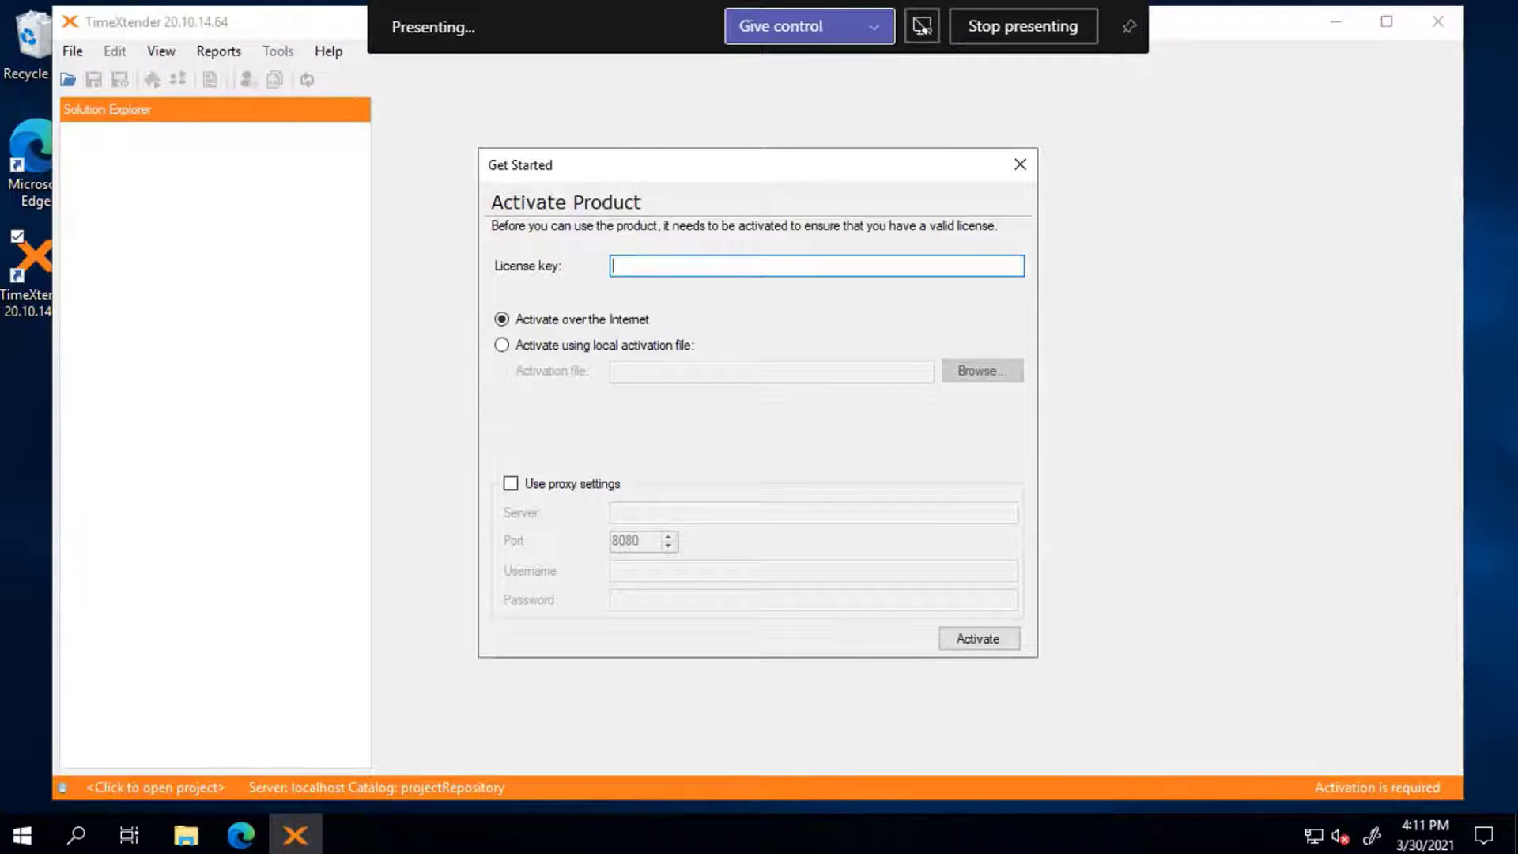
key(alt+Tab)
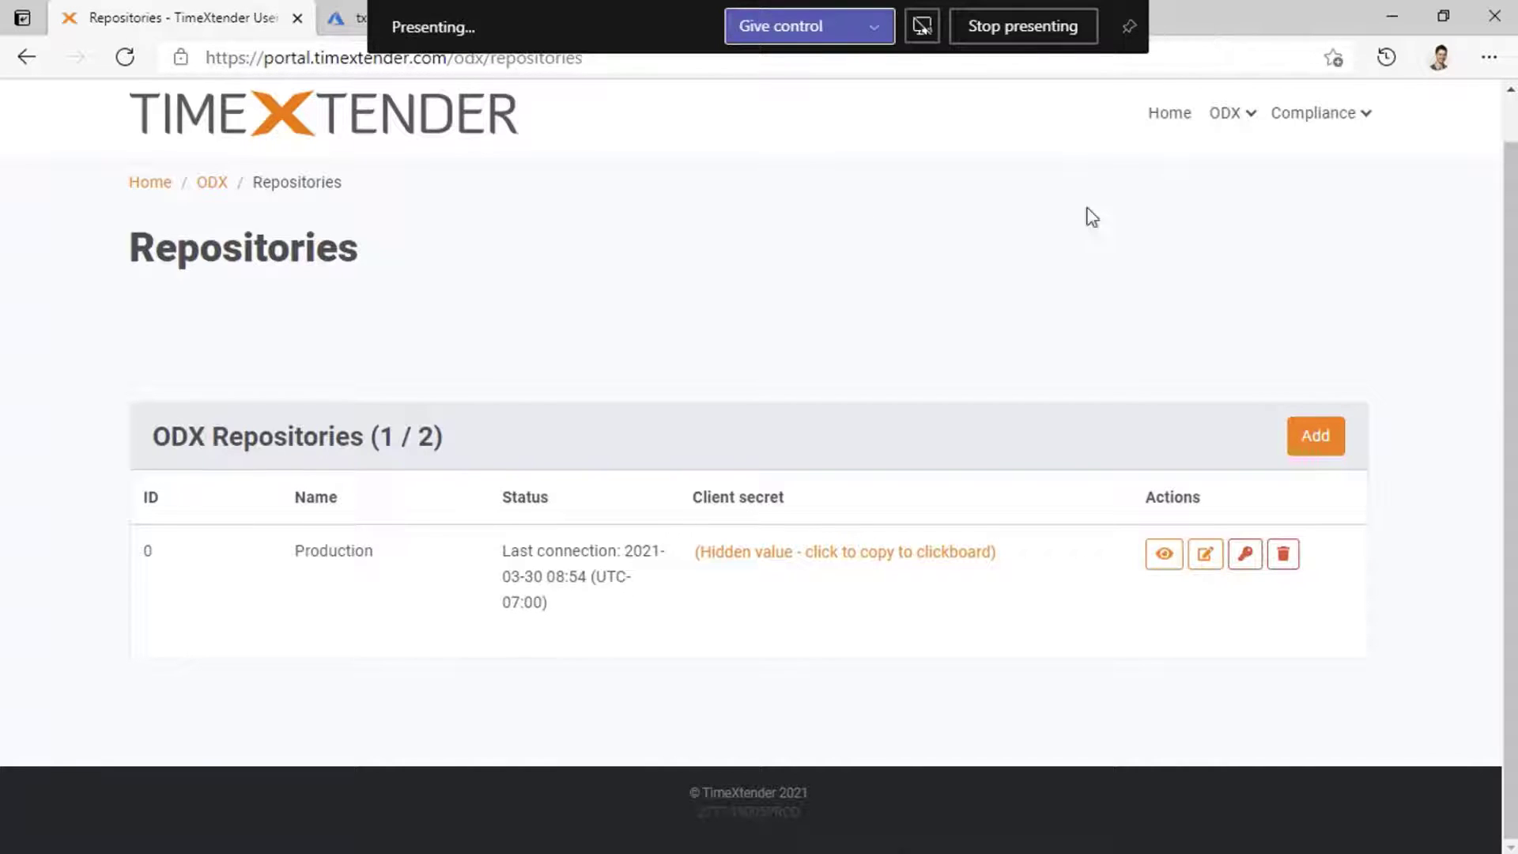
click(149, 184)
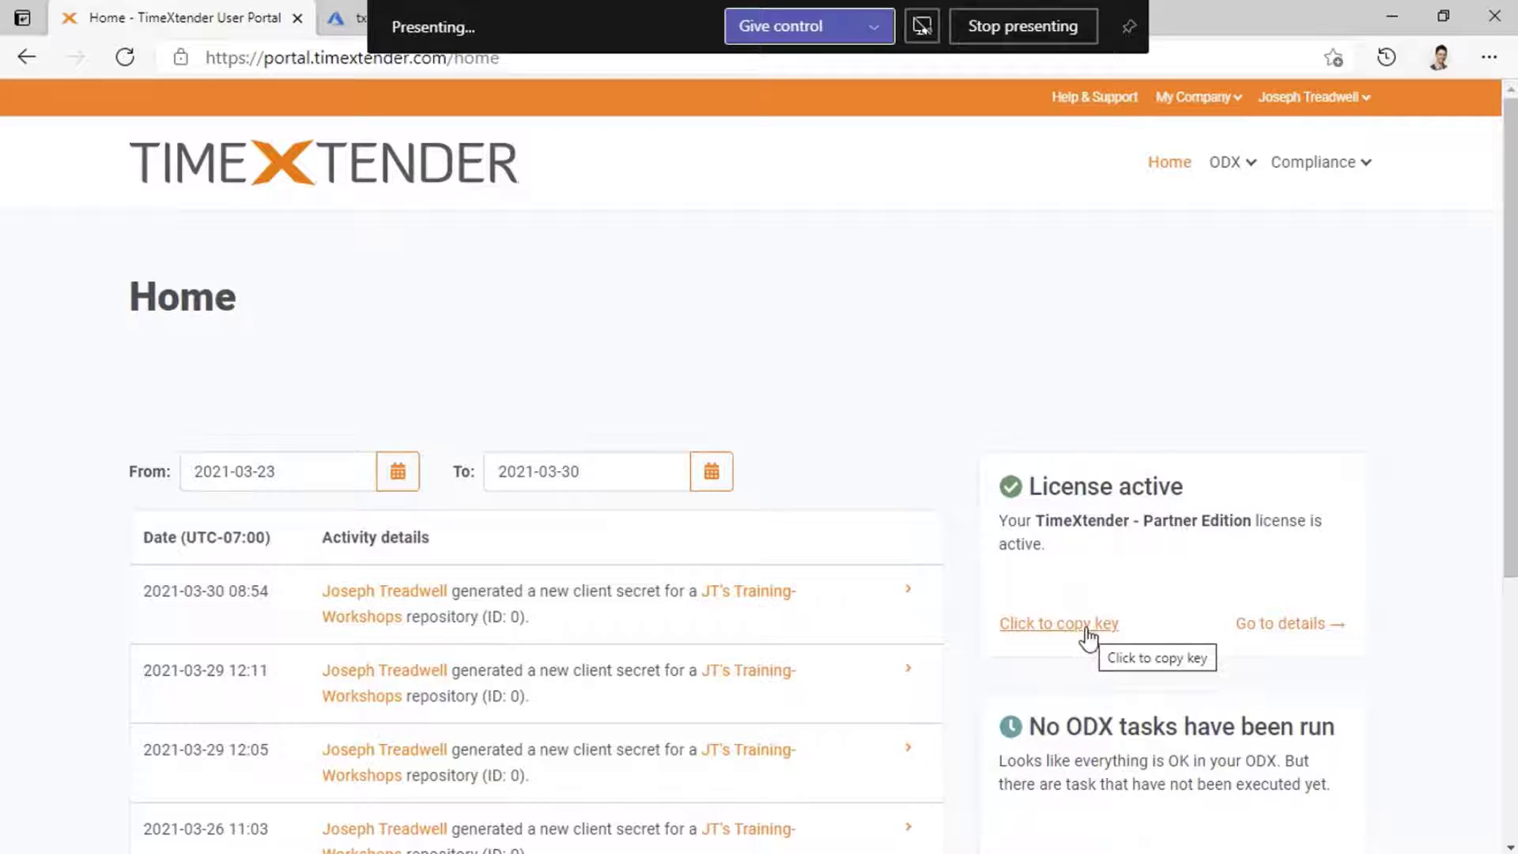
click(1278, 626)
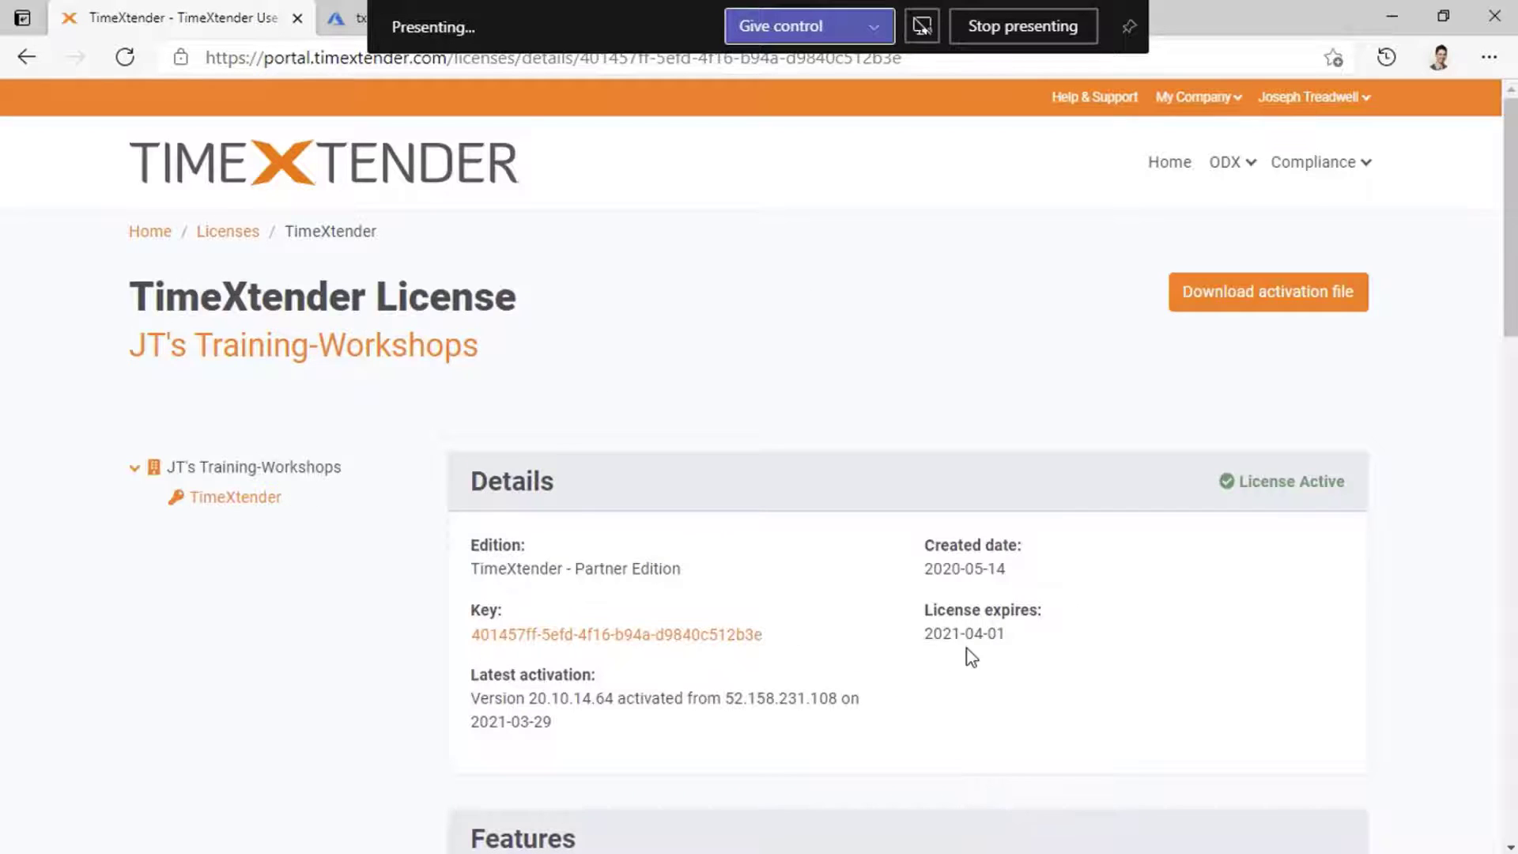
scroll(794, 631, down, 1)
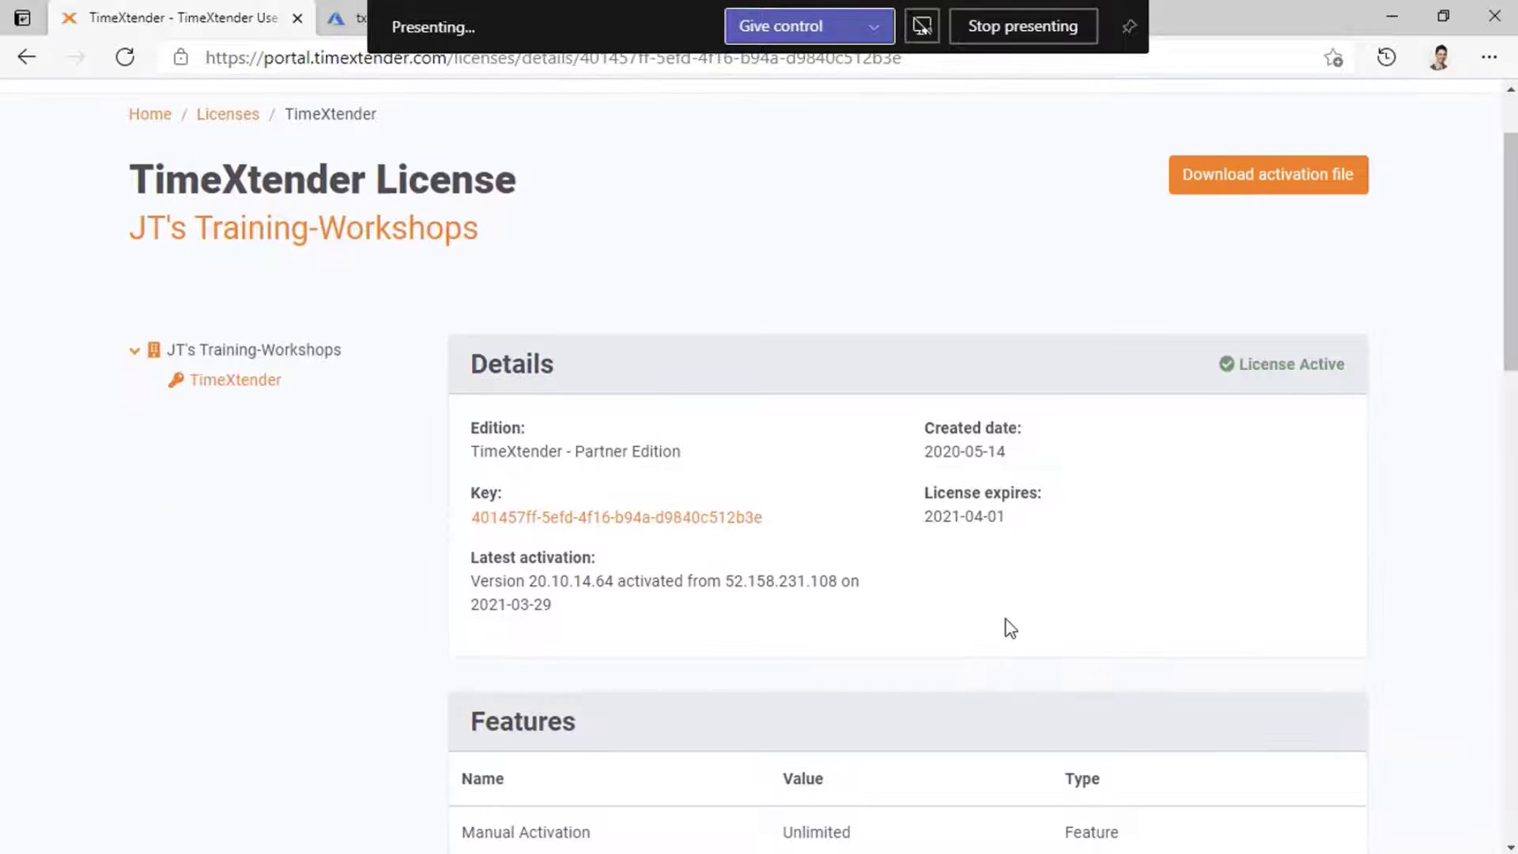
click(635, 518)
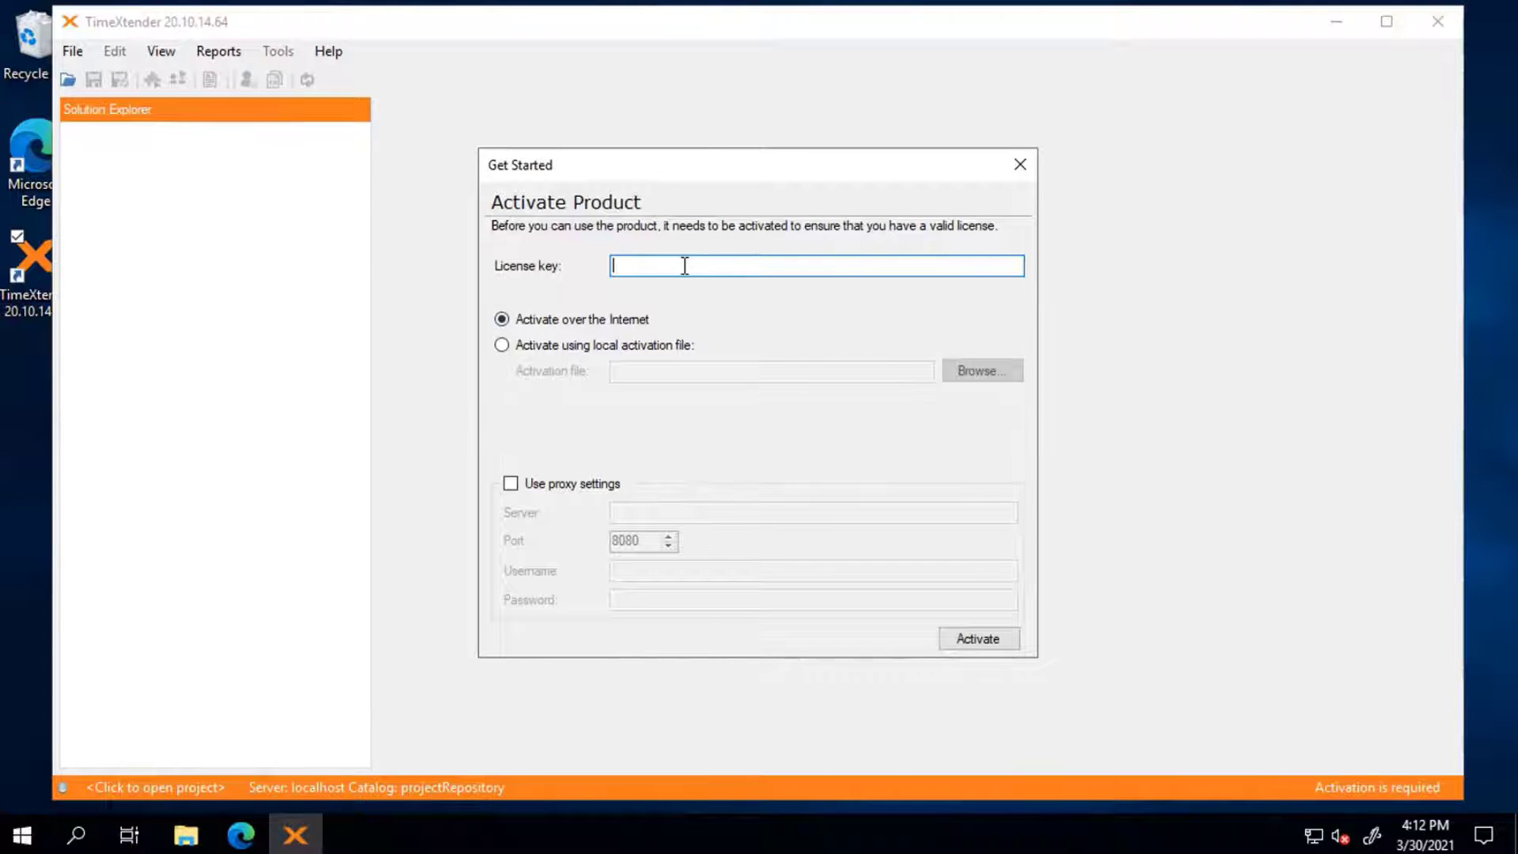
Step: Paste the license key into TimeXtender on the remote server, activate it over the Internet, and acknowledge the partner license notice
key(ctrl+v)
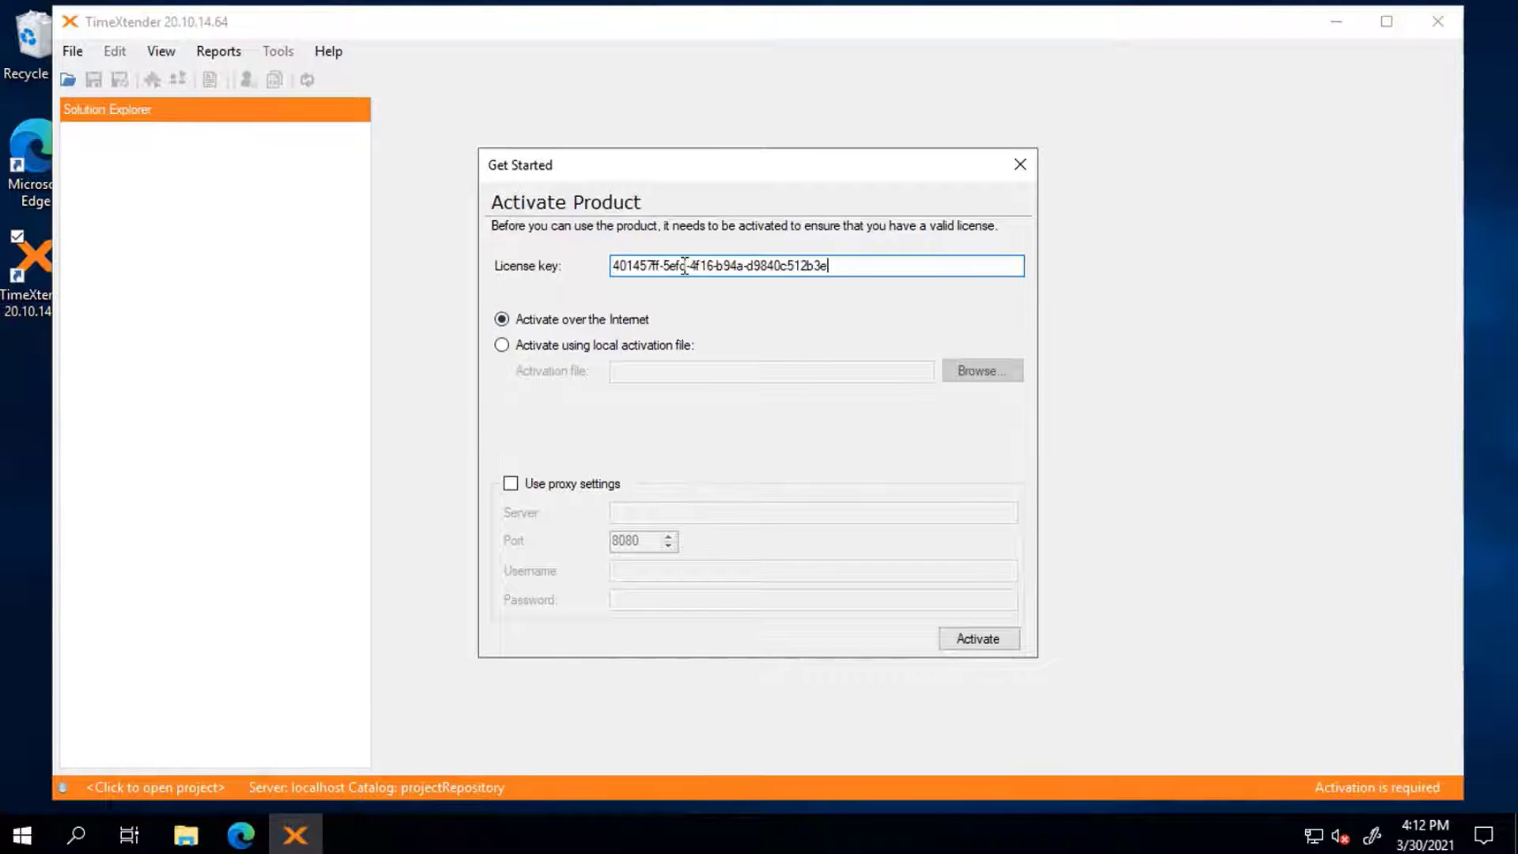
key(Tab)
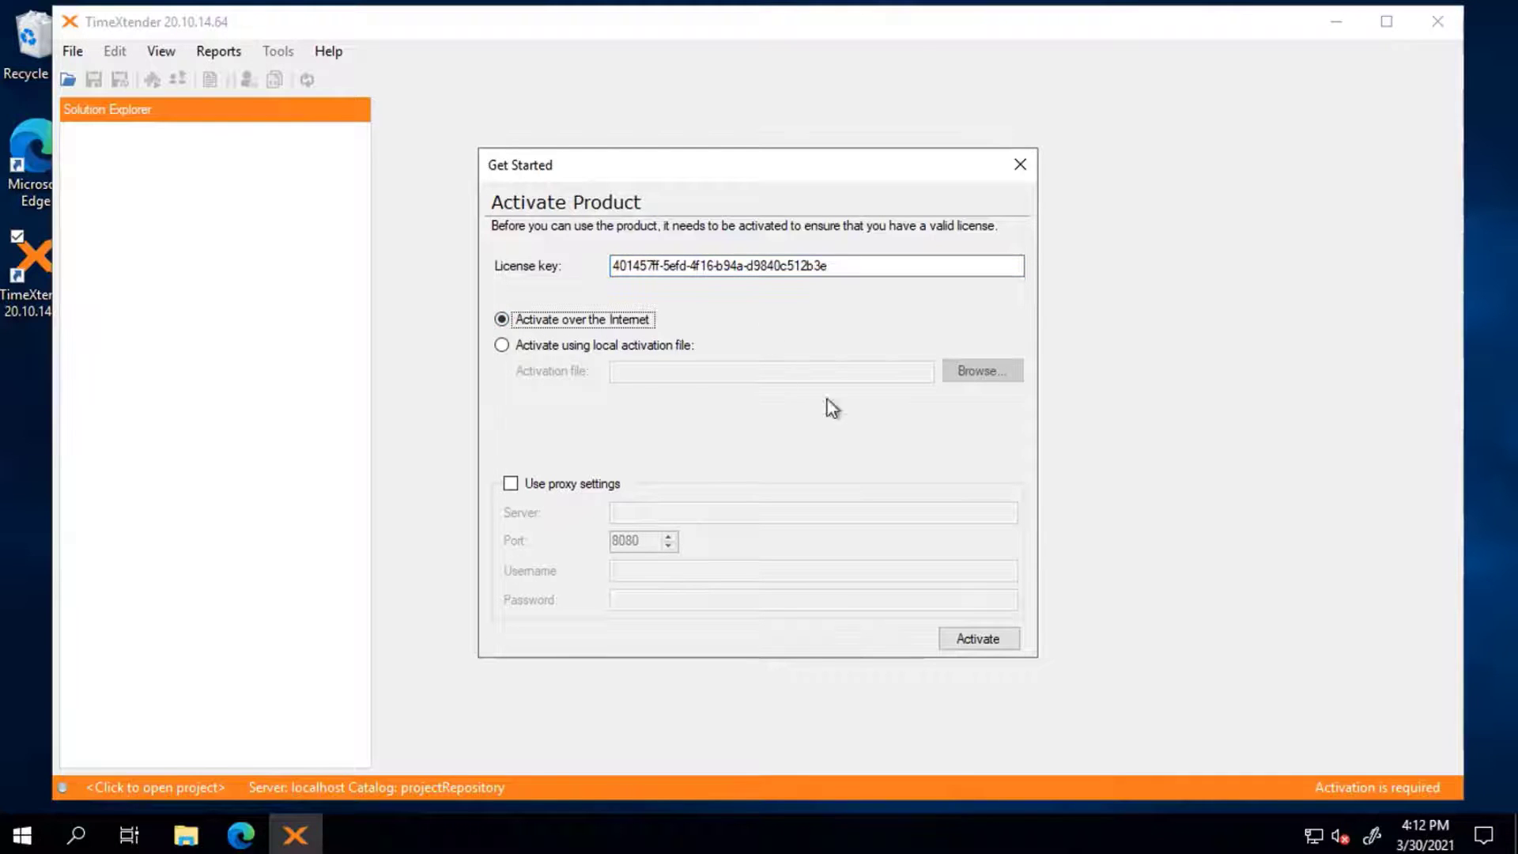
click(1001, 645)
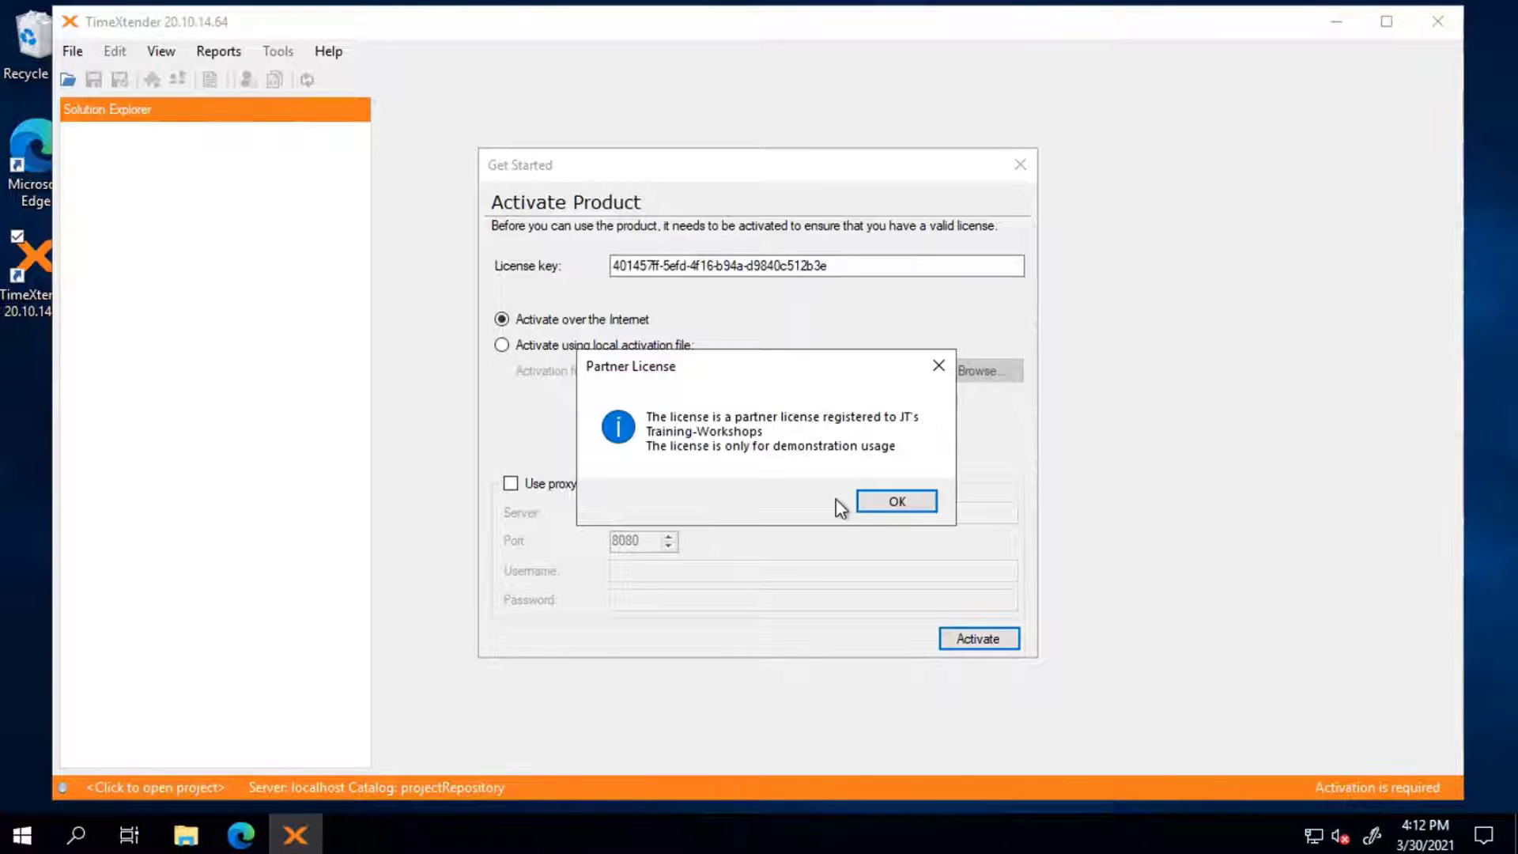
click(918, 502)
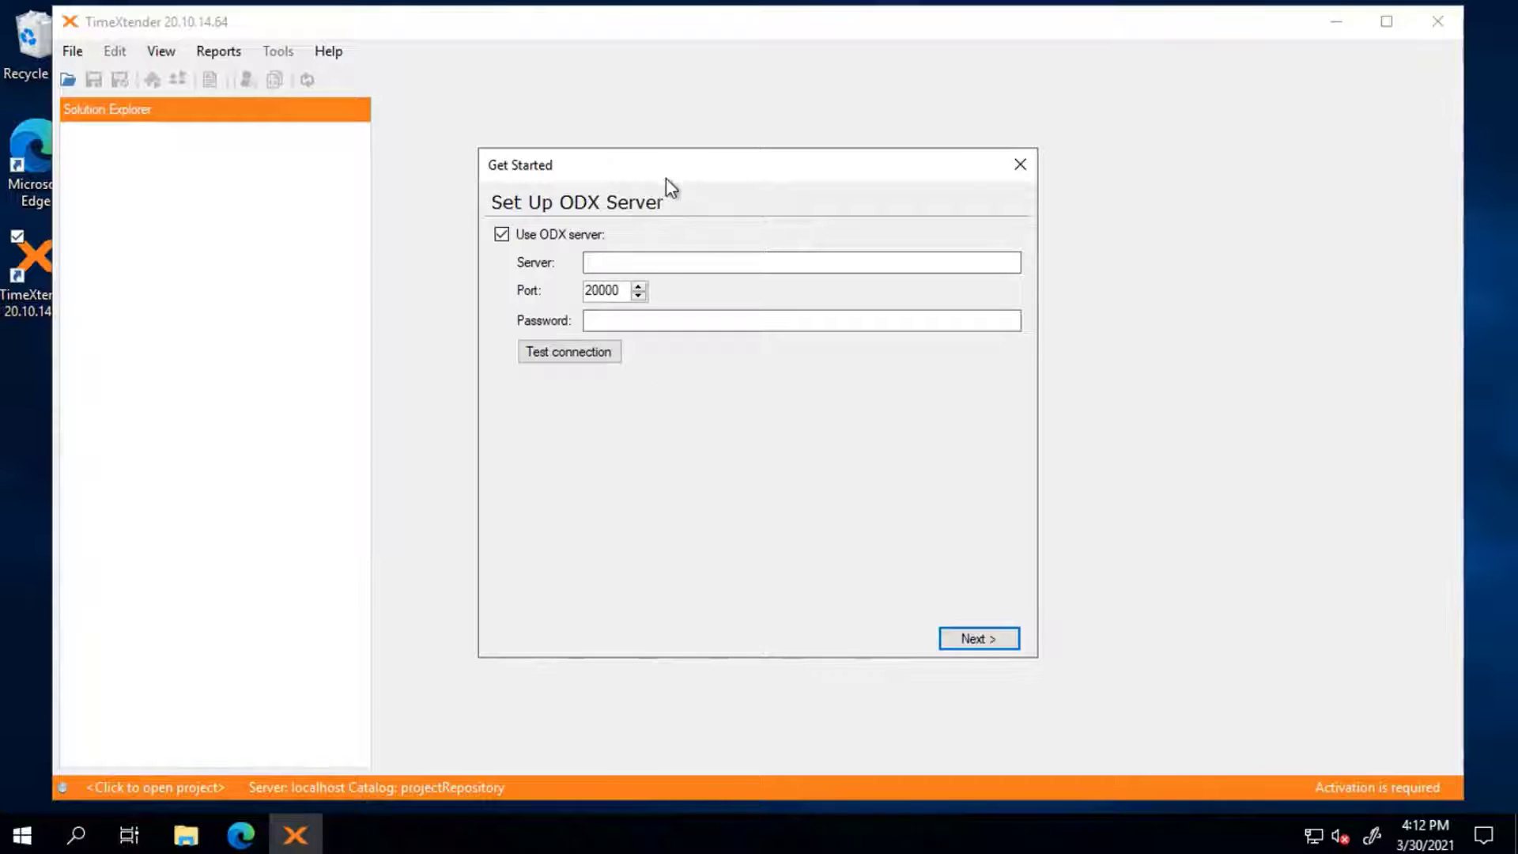
Step: Set up the ODX server connection with server localhost and port 20000, enter the ODX server password, and continue
drag(661, 169, 663, 152)
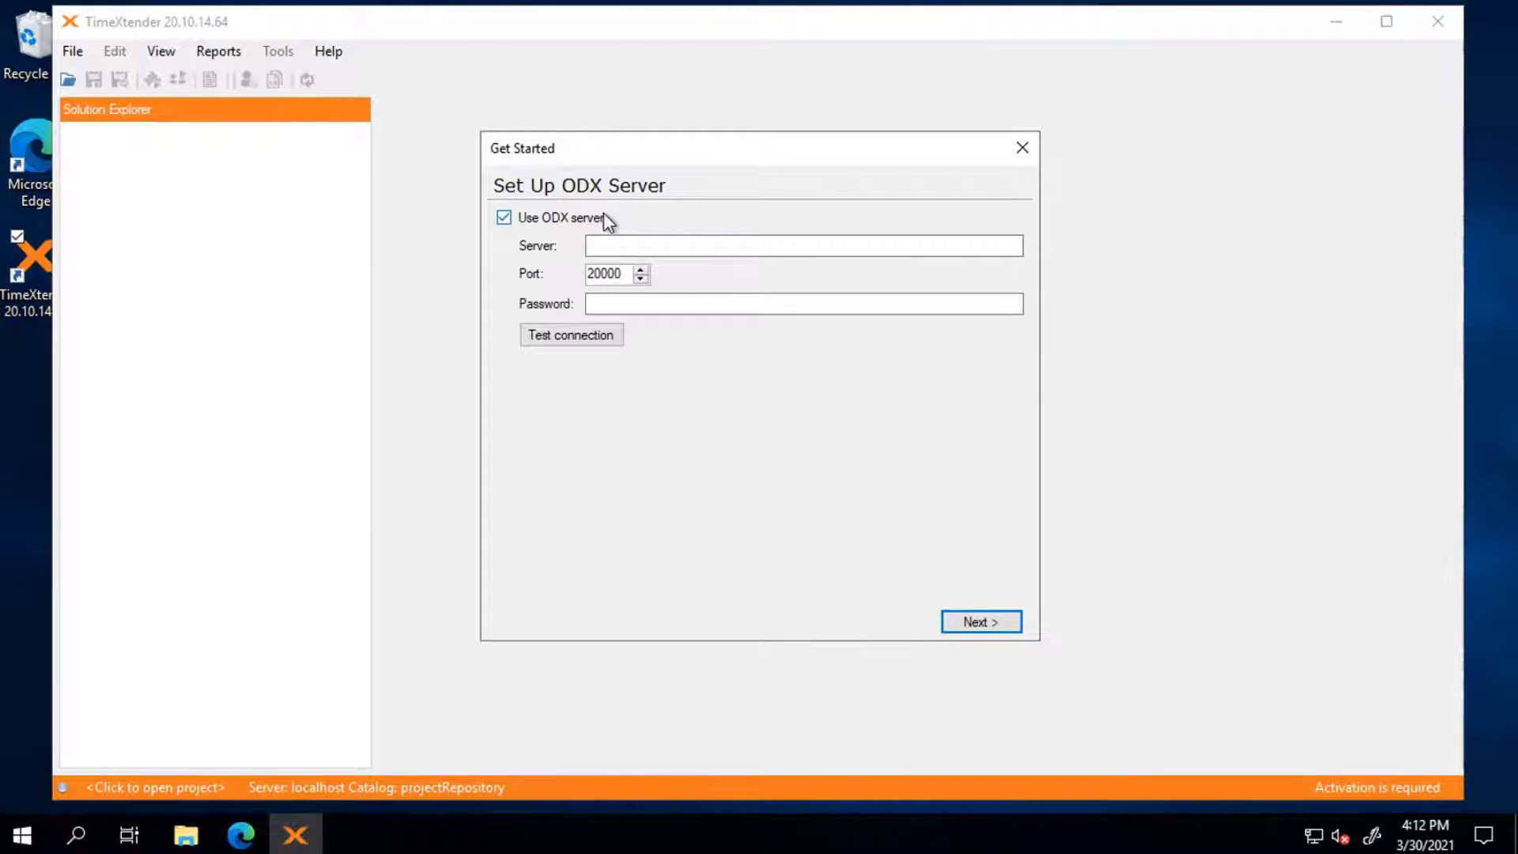
click(696, 245)
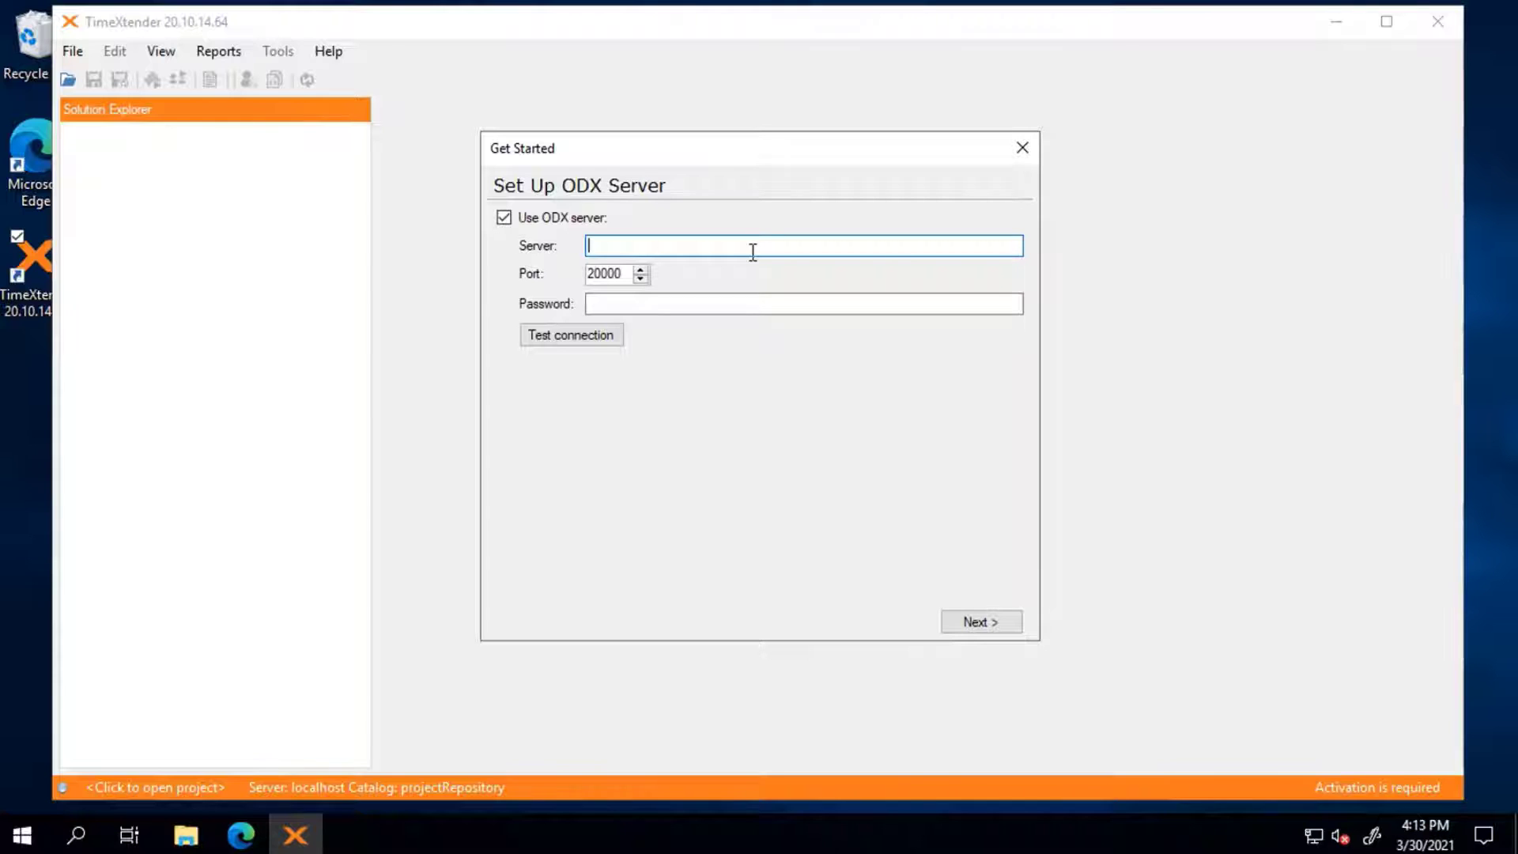
text(localhost)
key(Tab)
key(Tab)
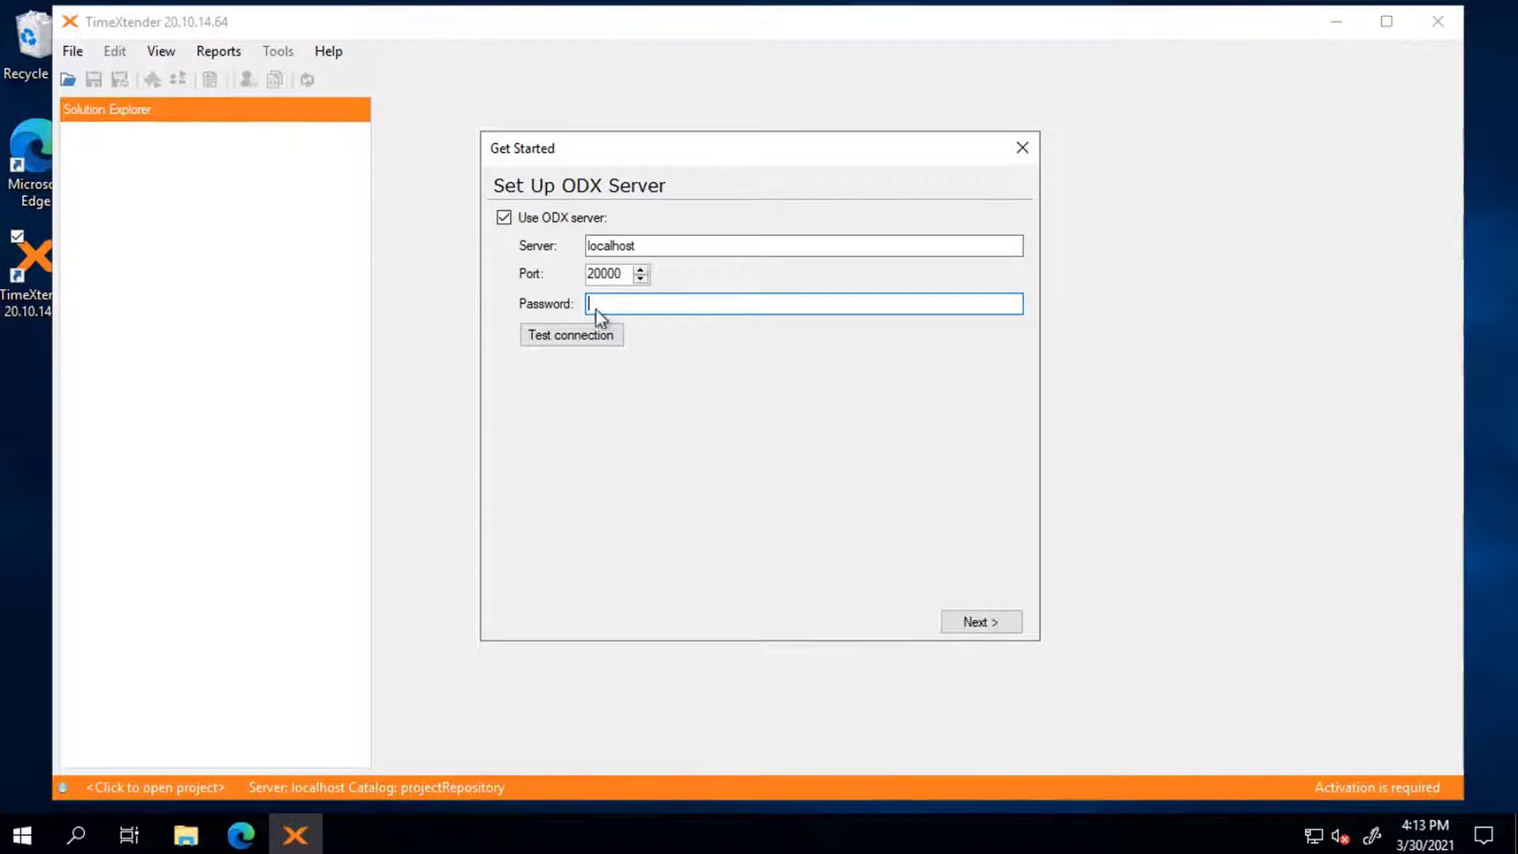
key(ctrl+v)
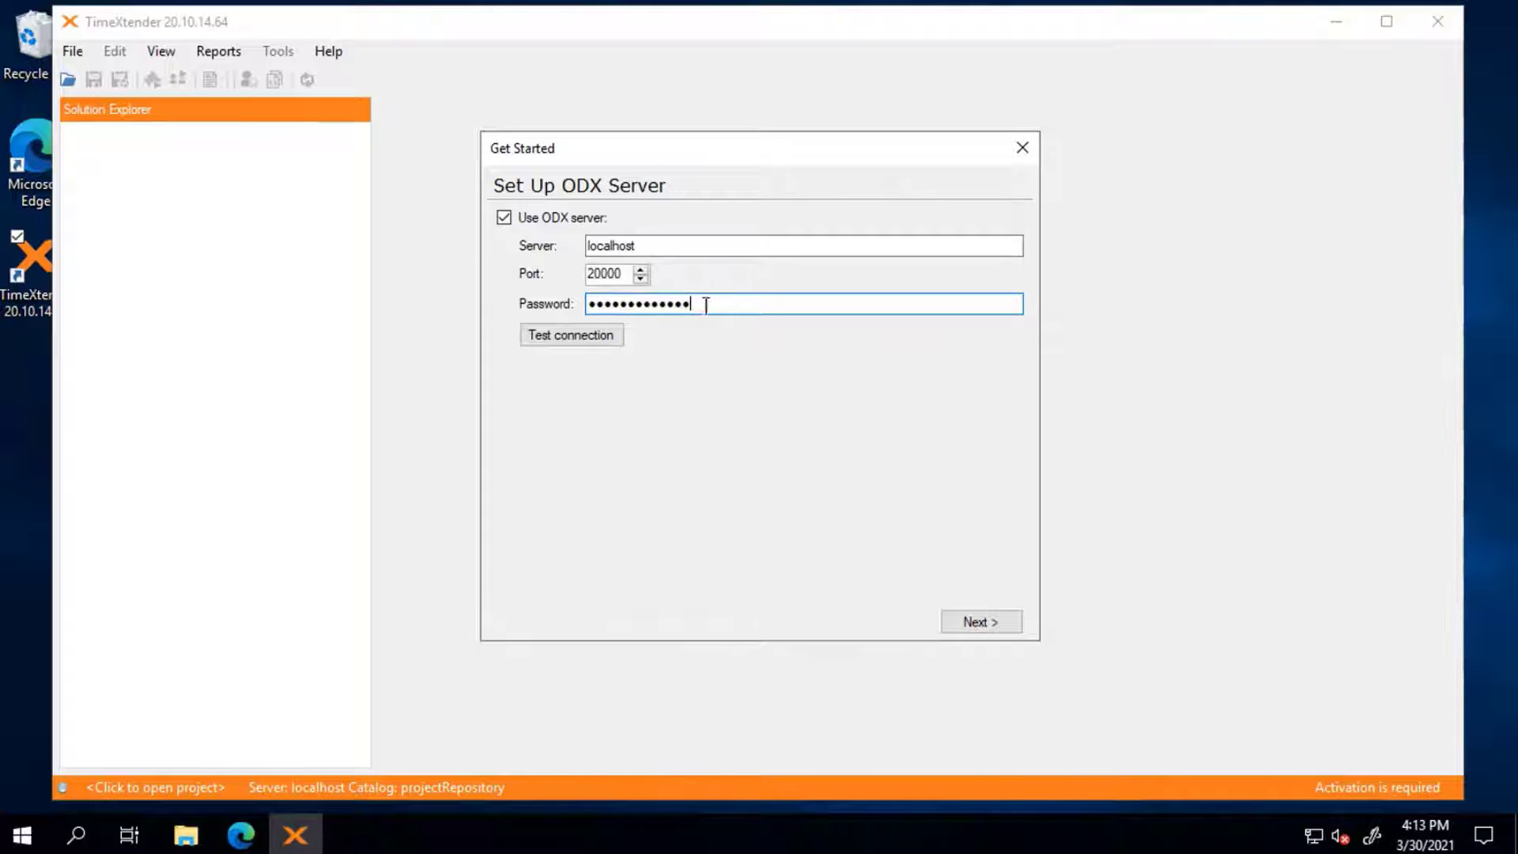
click(983, 624)
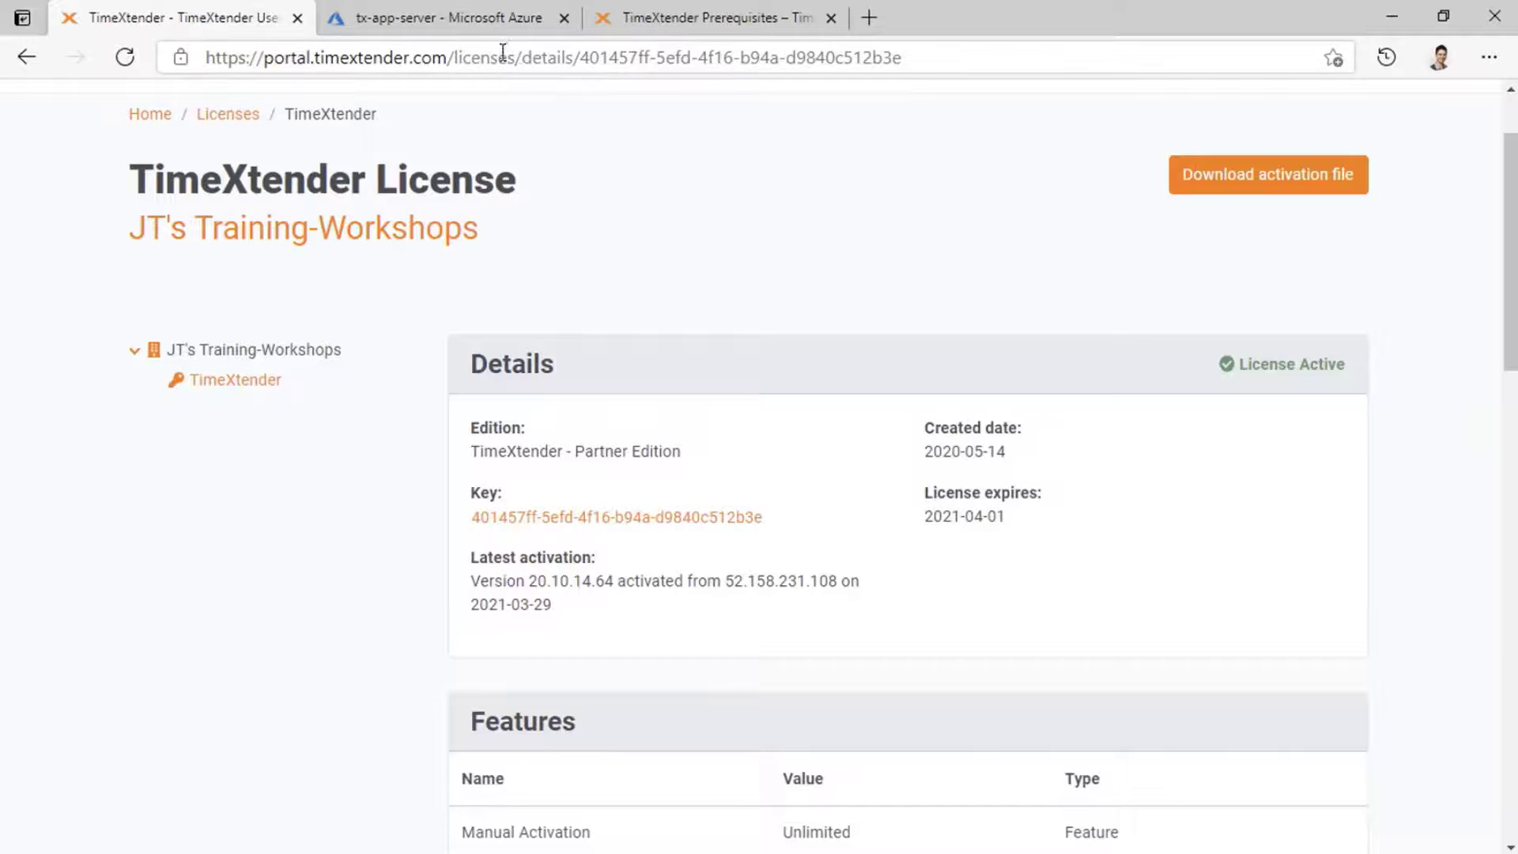
Step: Switch to the Azure portal, open the SQL server in resource group TXTuesdays1, and examine its available resources and server name
click(491, 28)
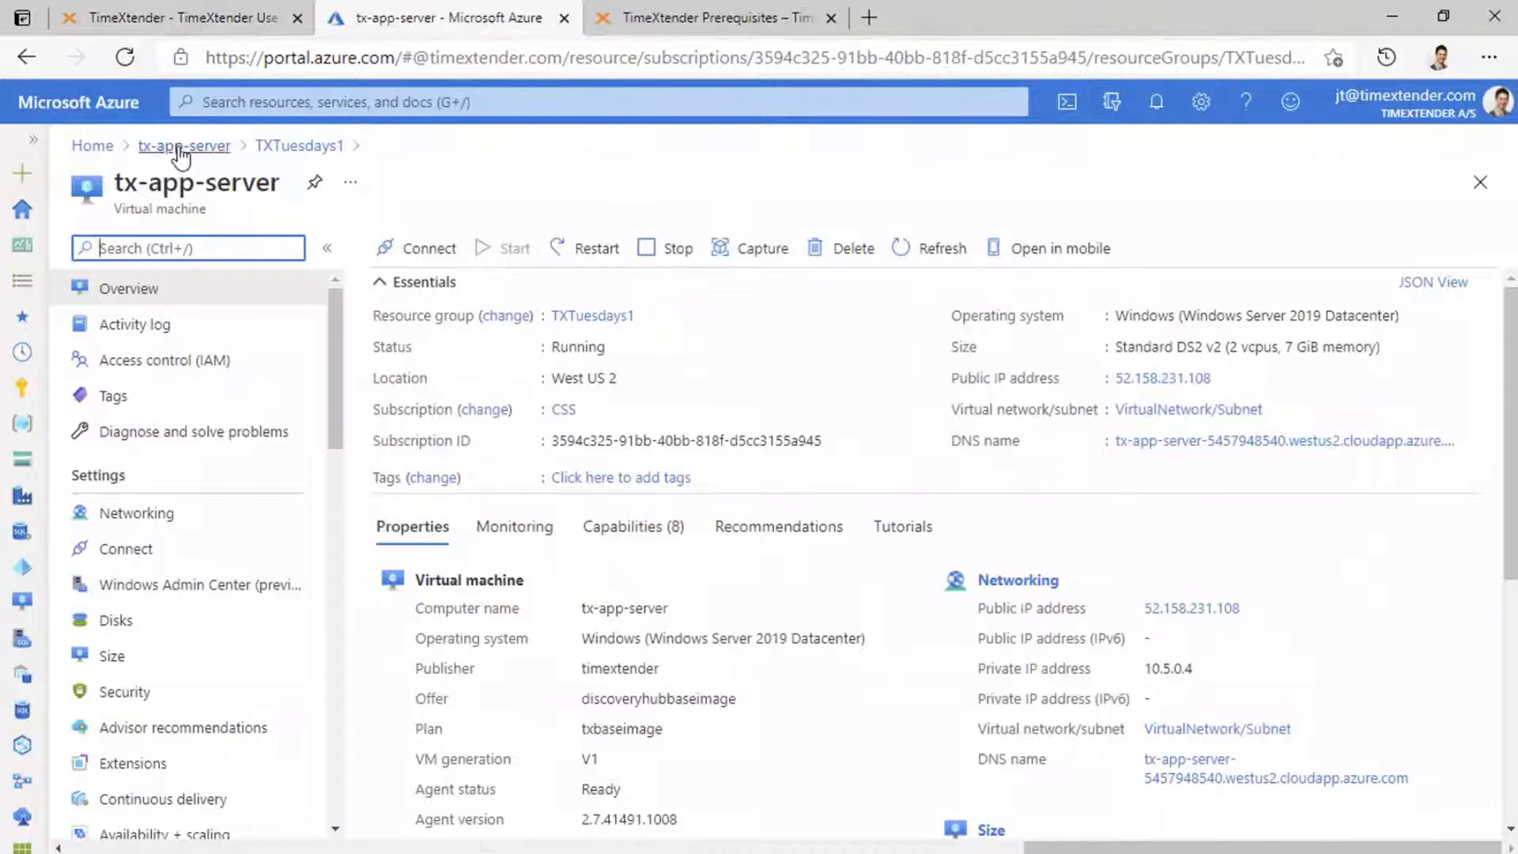
click(310, 147)
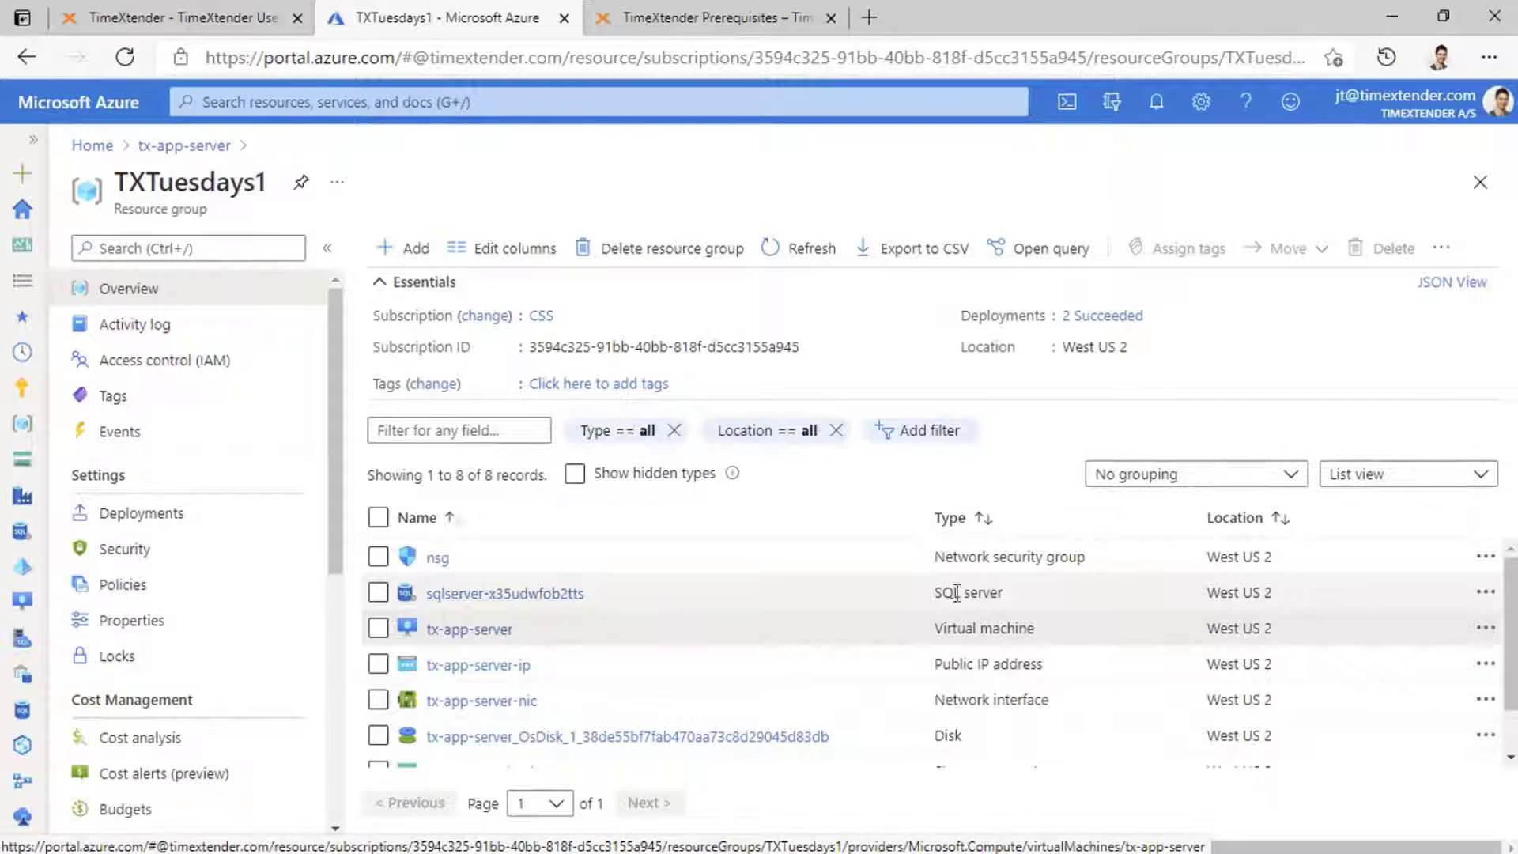
click(507, 595)
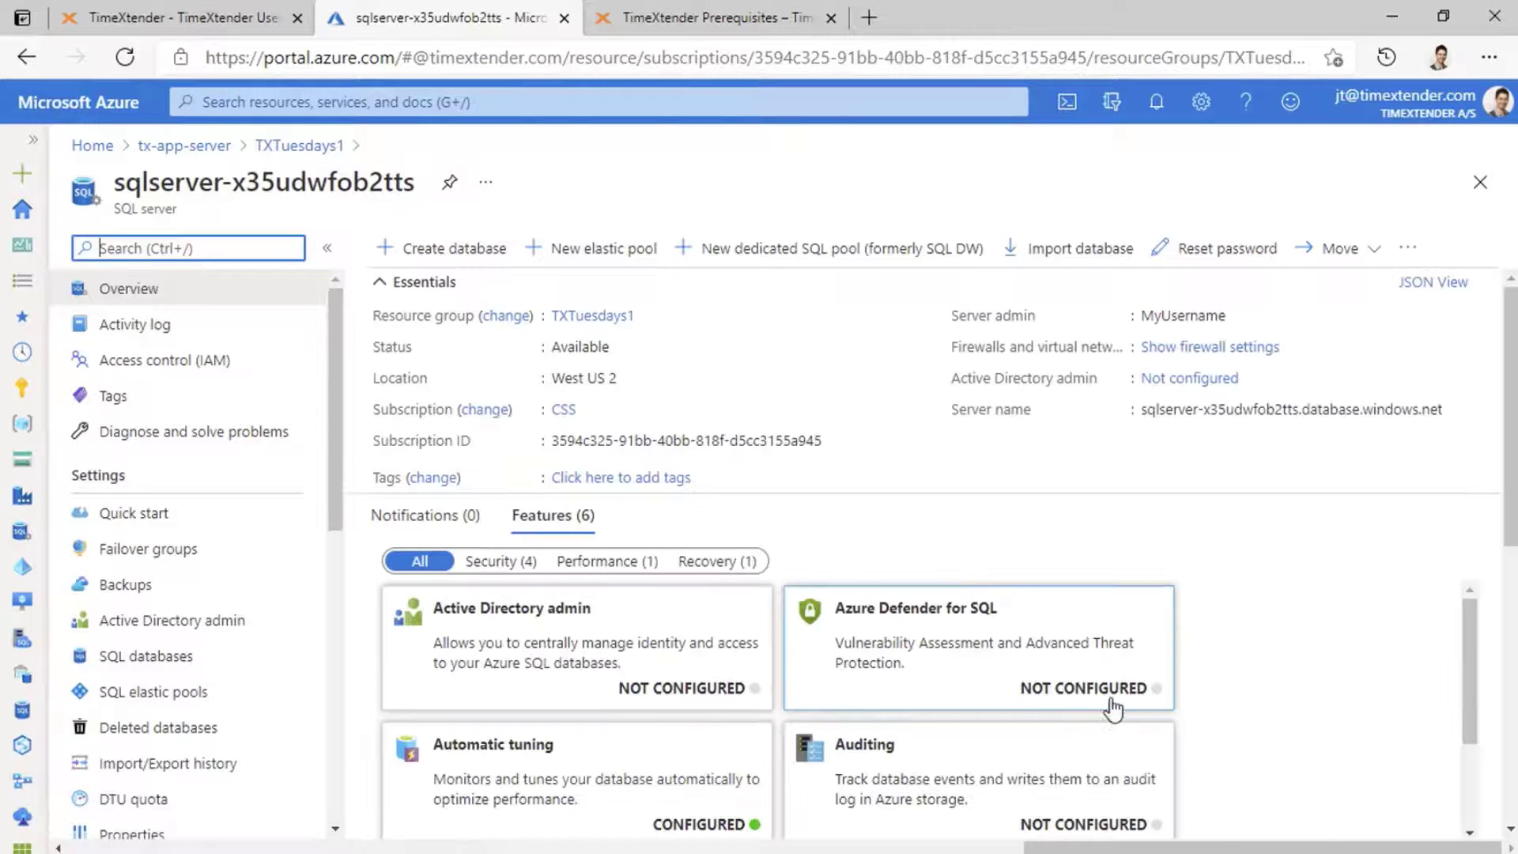
scroll(1117, 707, down, 1)
scroll(1117, 708, down, 2)
scroll(1389, 708, down, 5)
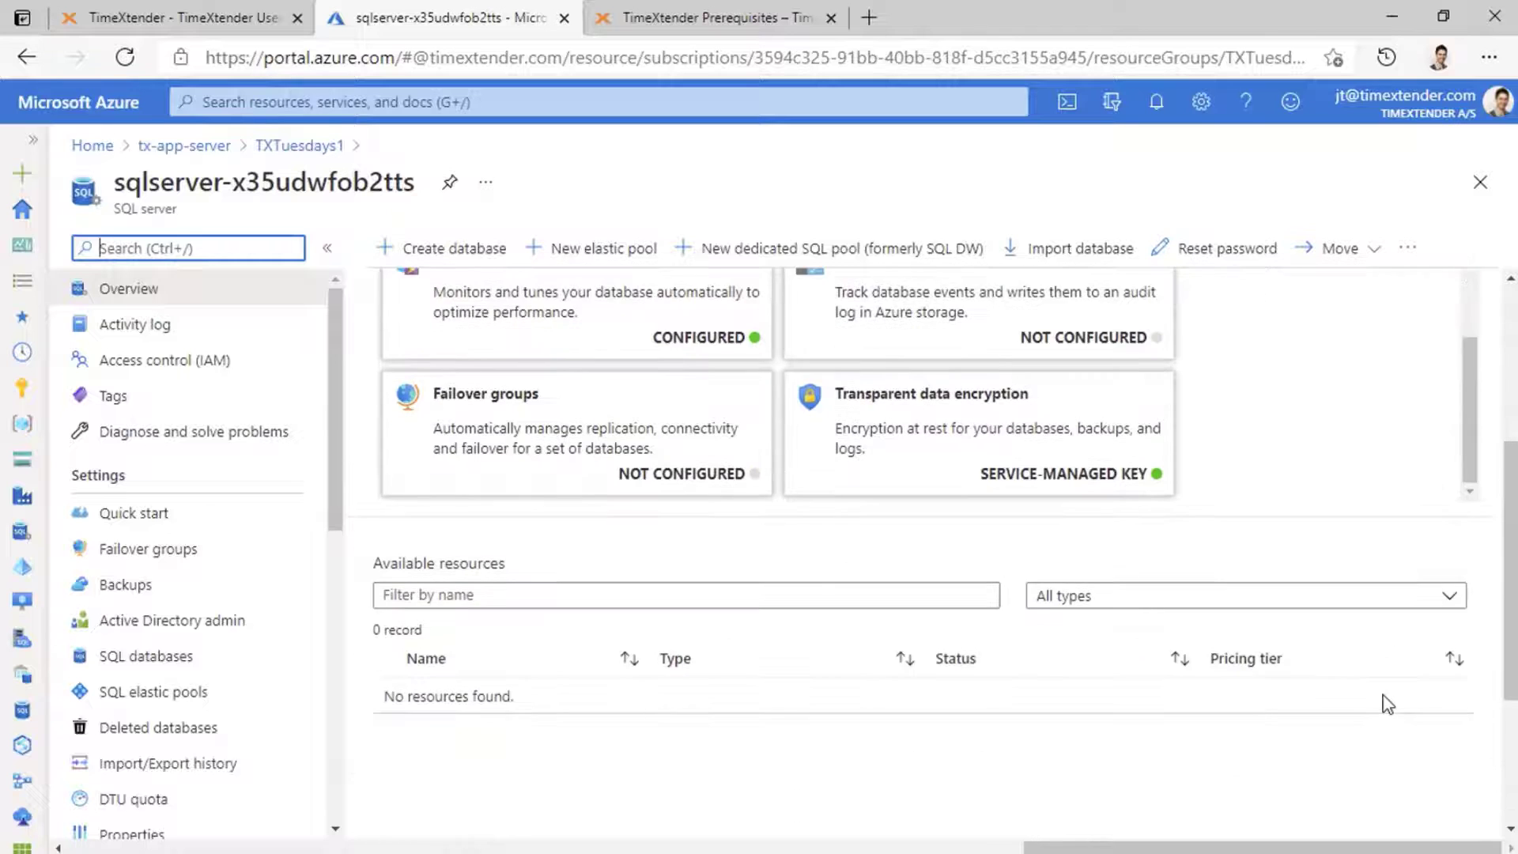
scroll(1389, 704, up, 5)
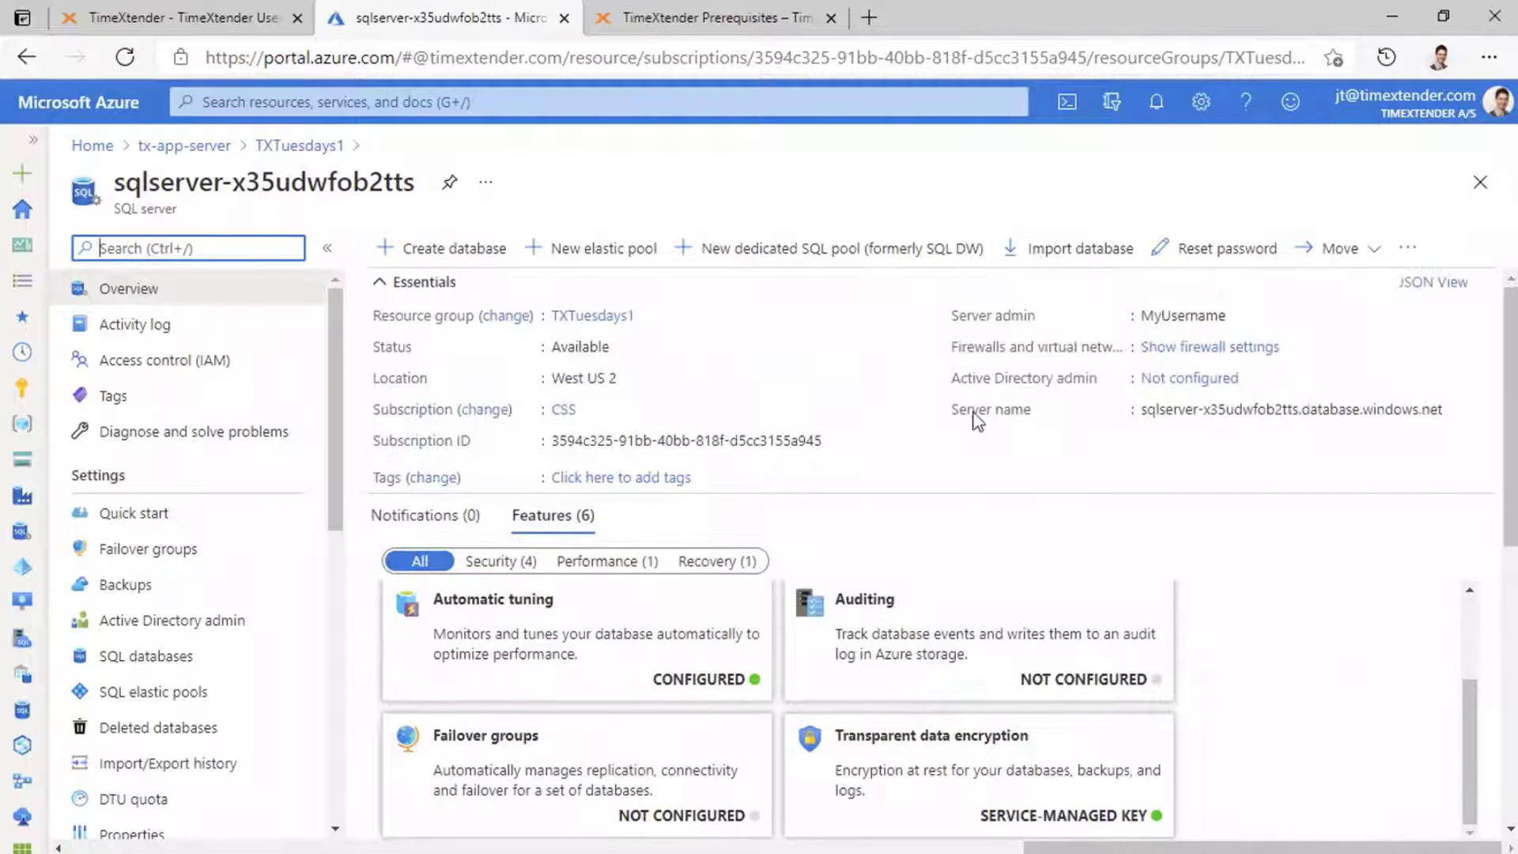
Step: Copy the SQL server's full name from the Azure portal and paste it as the project repository server in TimeXtender on the remote server
mouse_move(1266, 416)
mouse_move(1213, 409)
click(1454, 411)
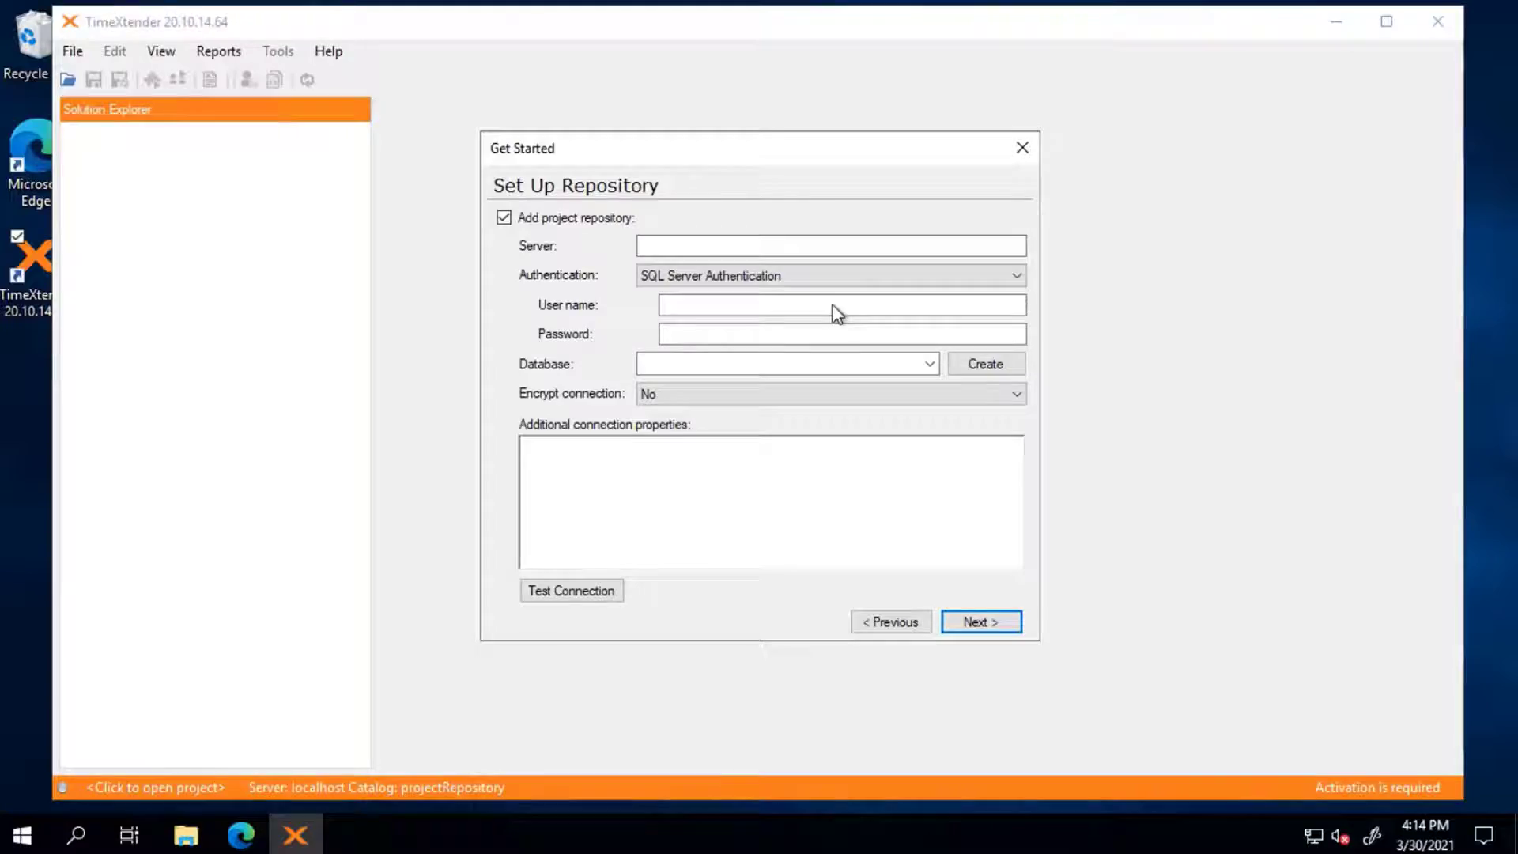
click(791, 244)
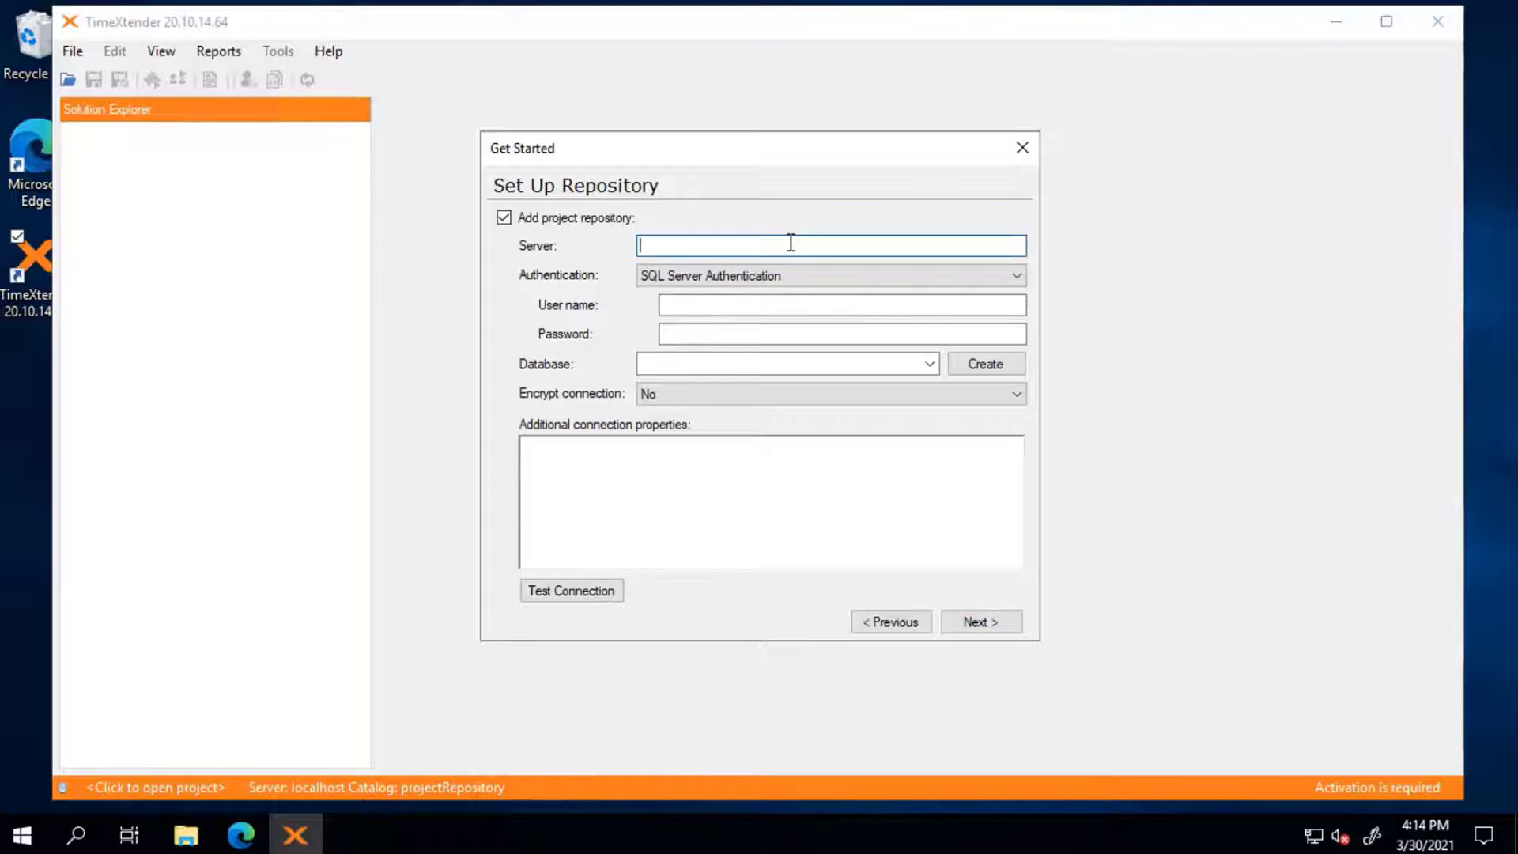
key(ctrl+v)
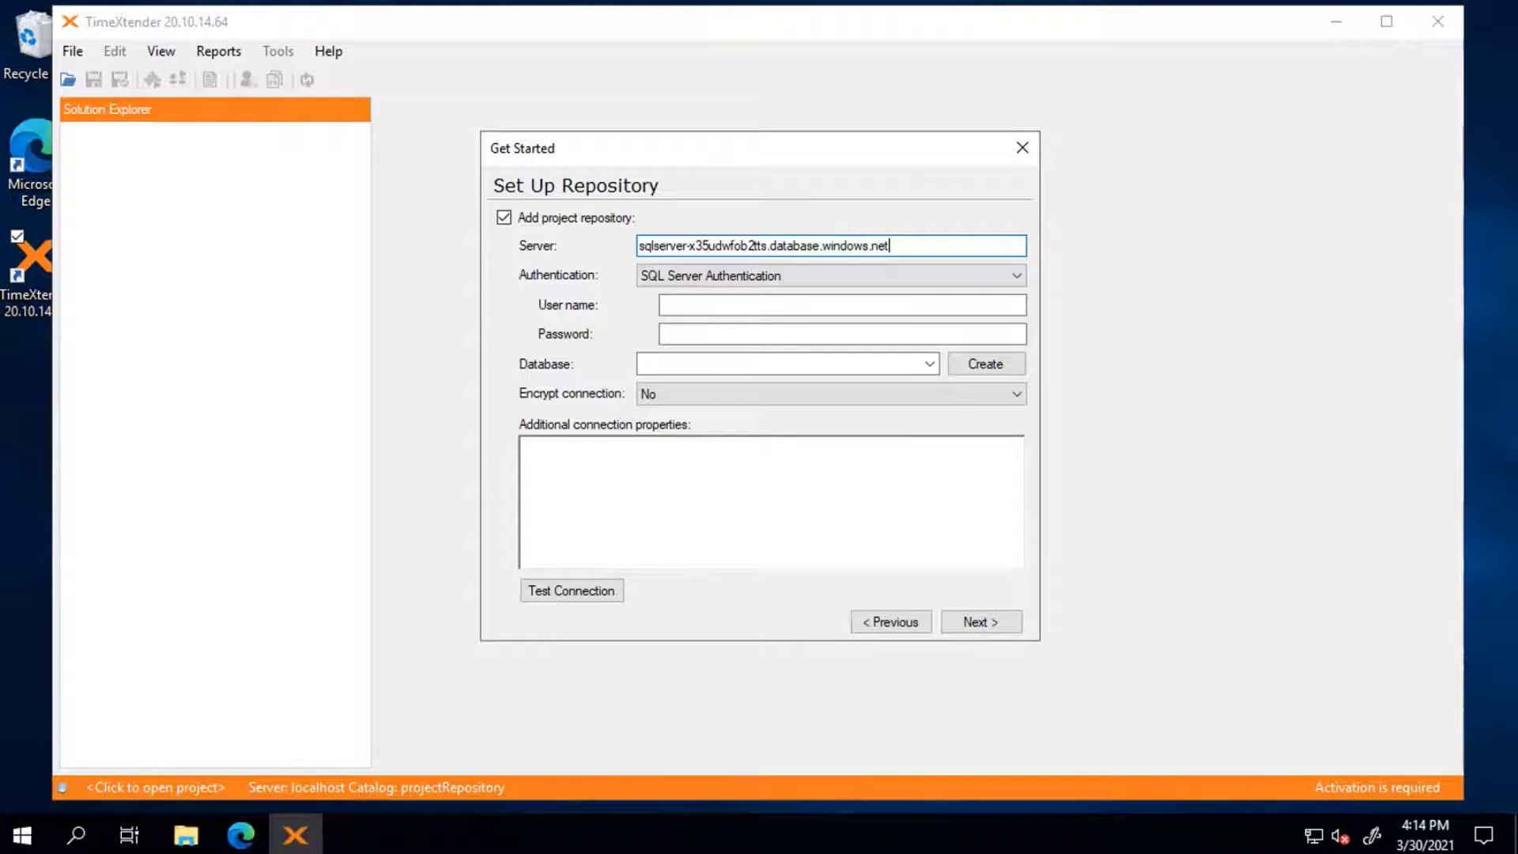
Step: Enter the repository's SQL Server Authentication credentials with user name MyUsername and the SQL server password
click(766, 306)
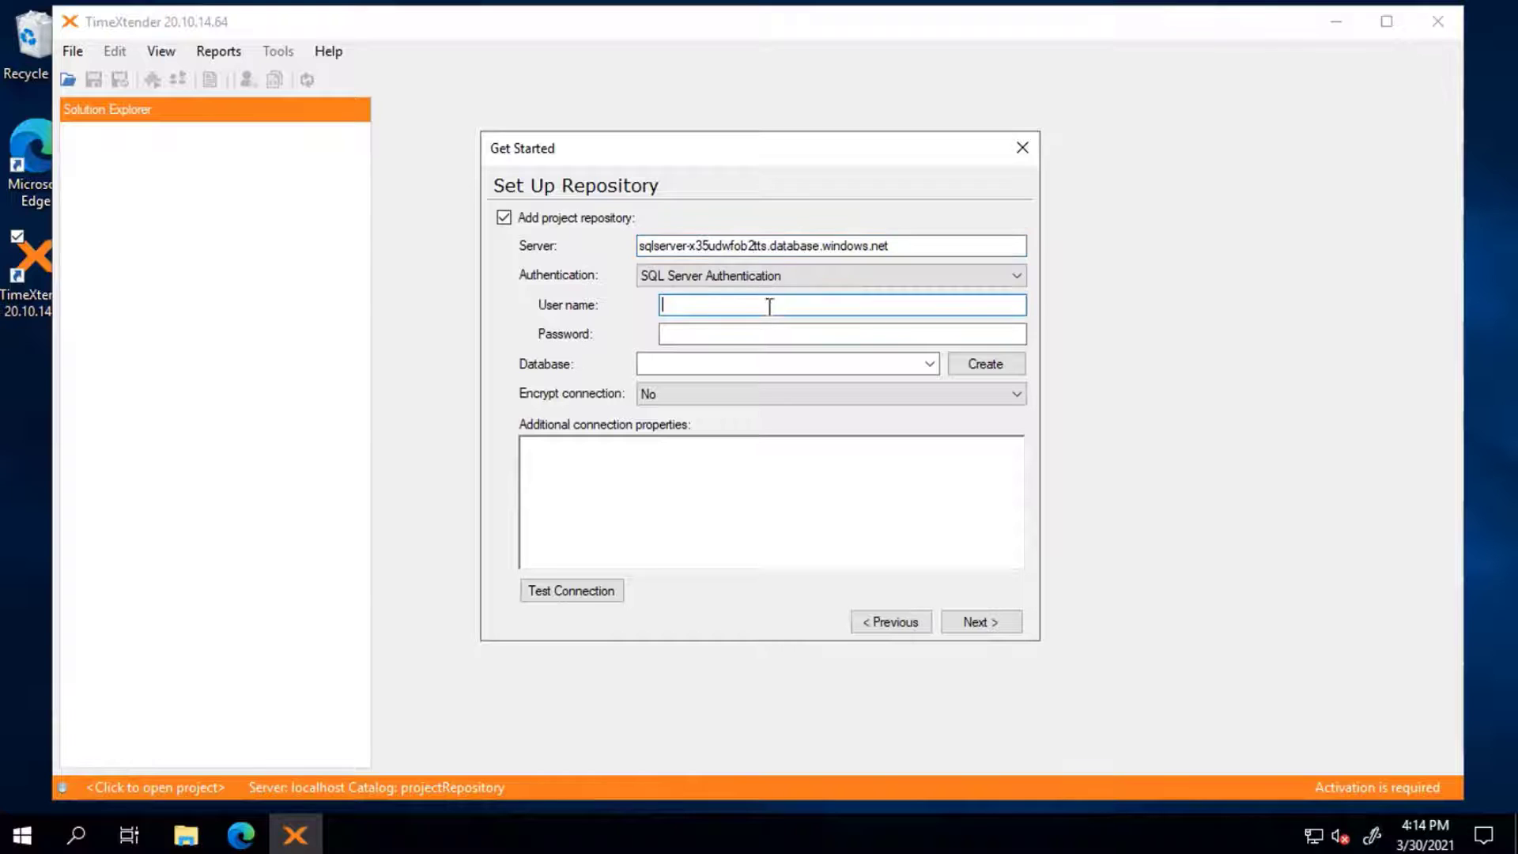
text(MyUsername)
click(786, 332)
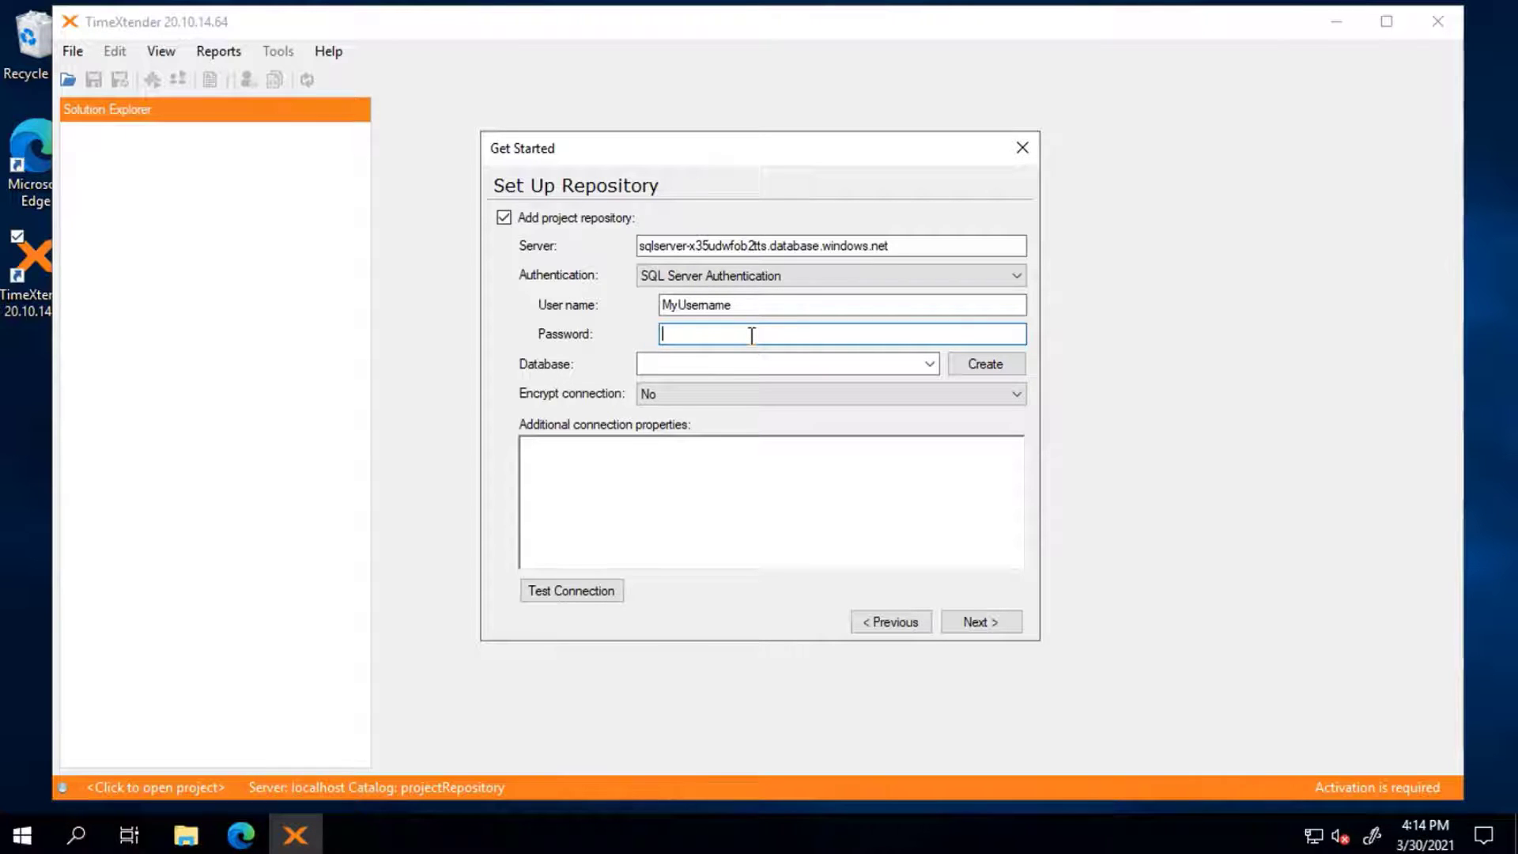
key(ctrl+v)
Step: Create the project repository database with the name TXProjectRepository and acknowledge the confirmation
click(746, 363)
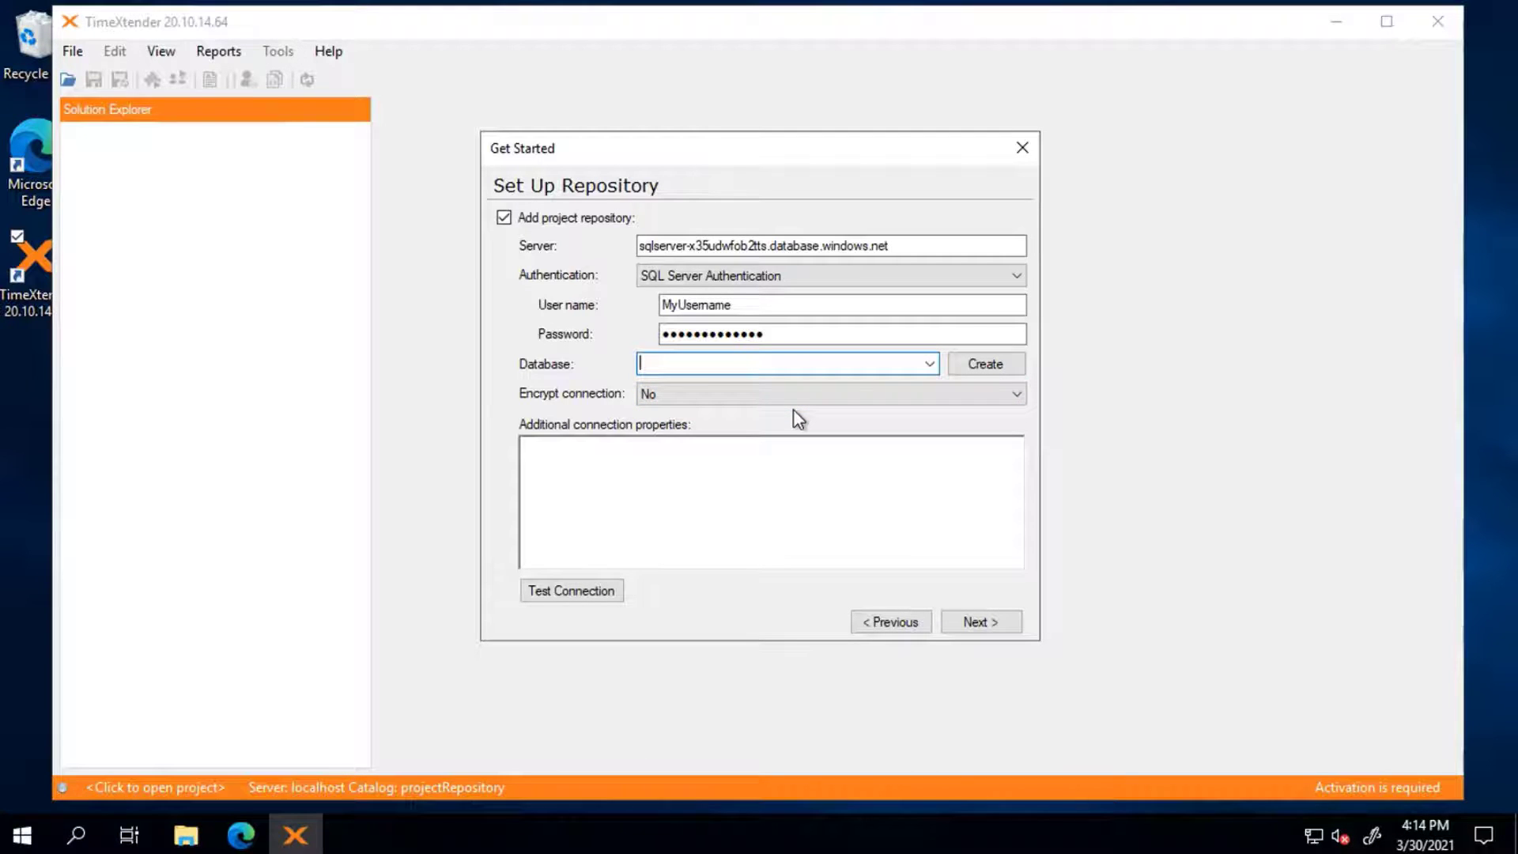
text(TXProject)
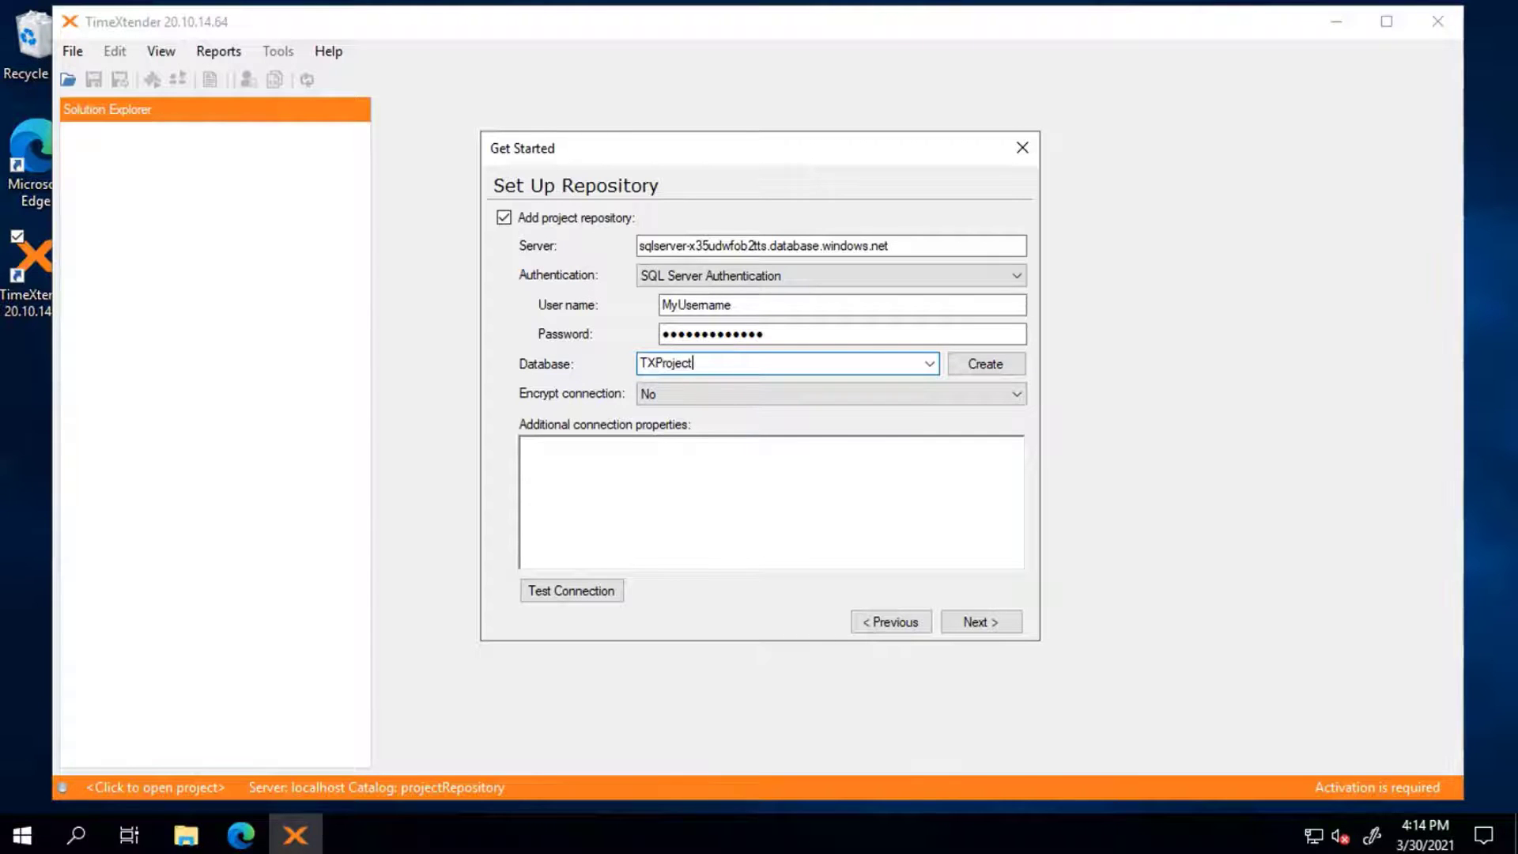
text(Repository)
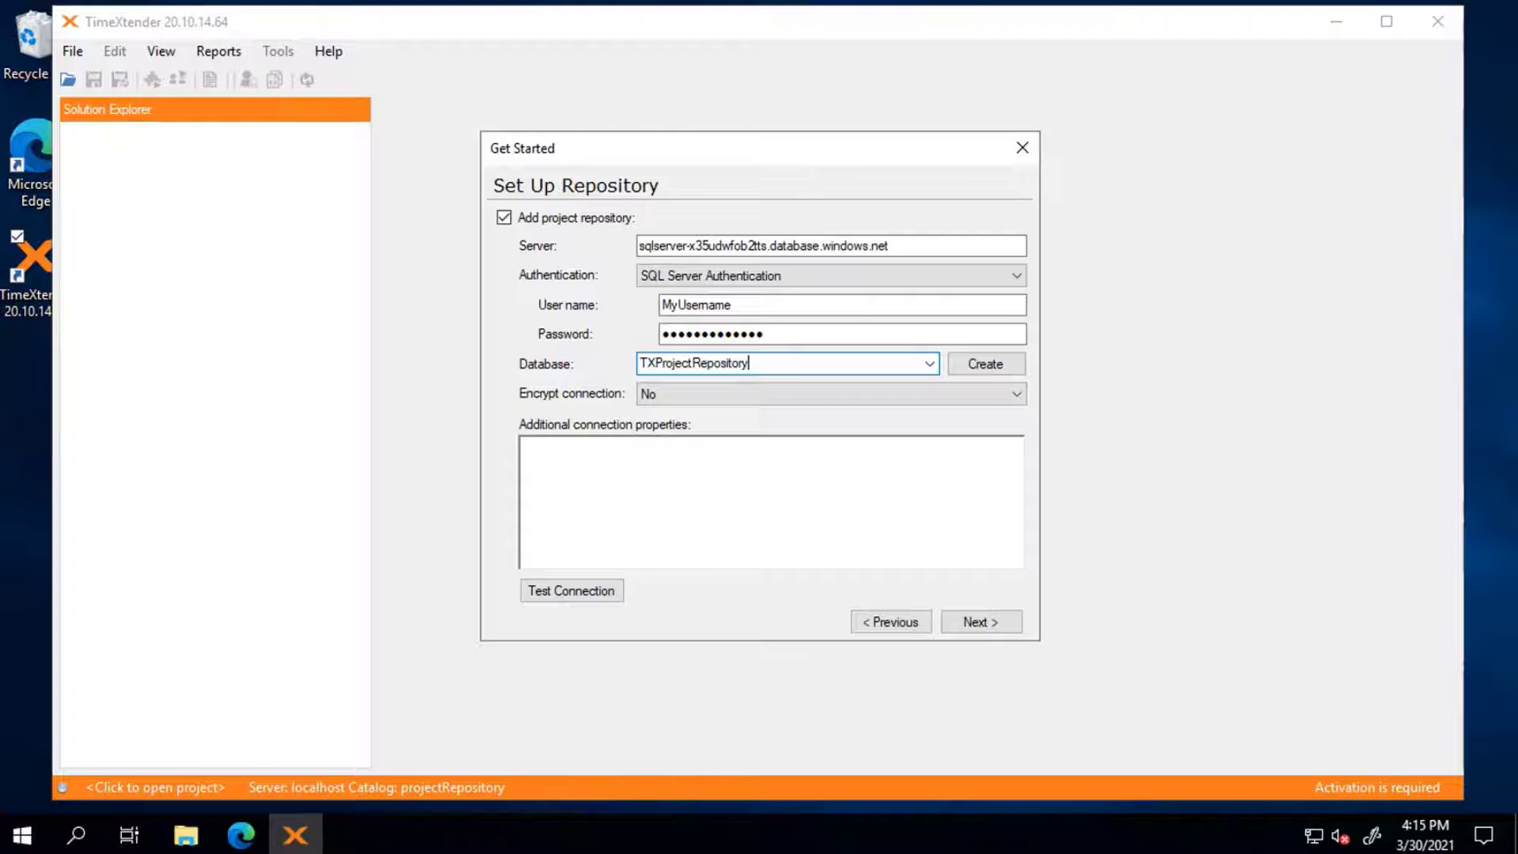
click(986, 366)
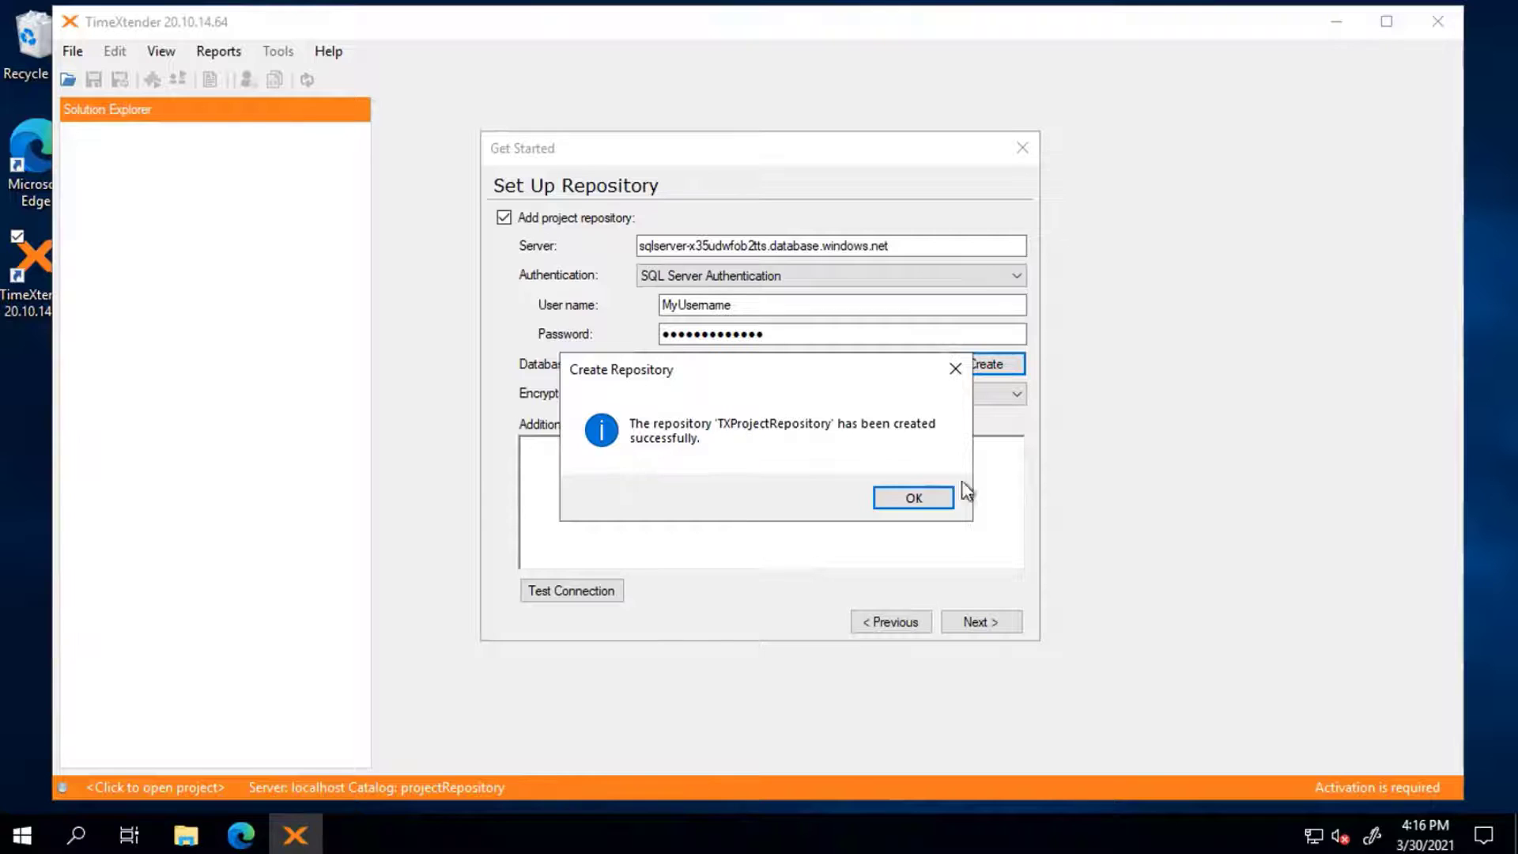
click(923, 503)
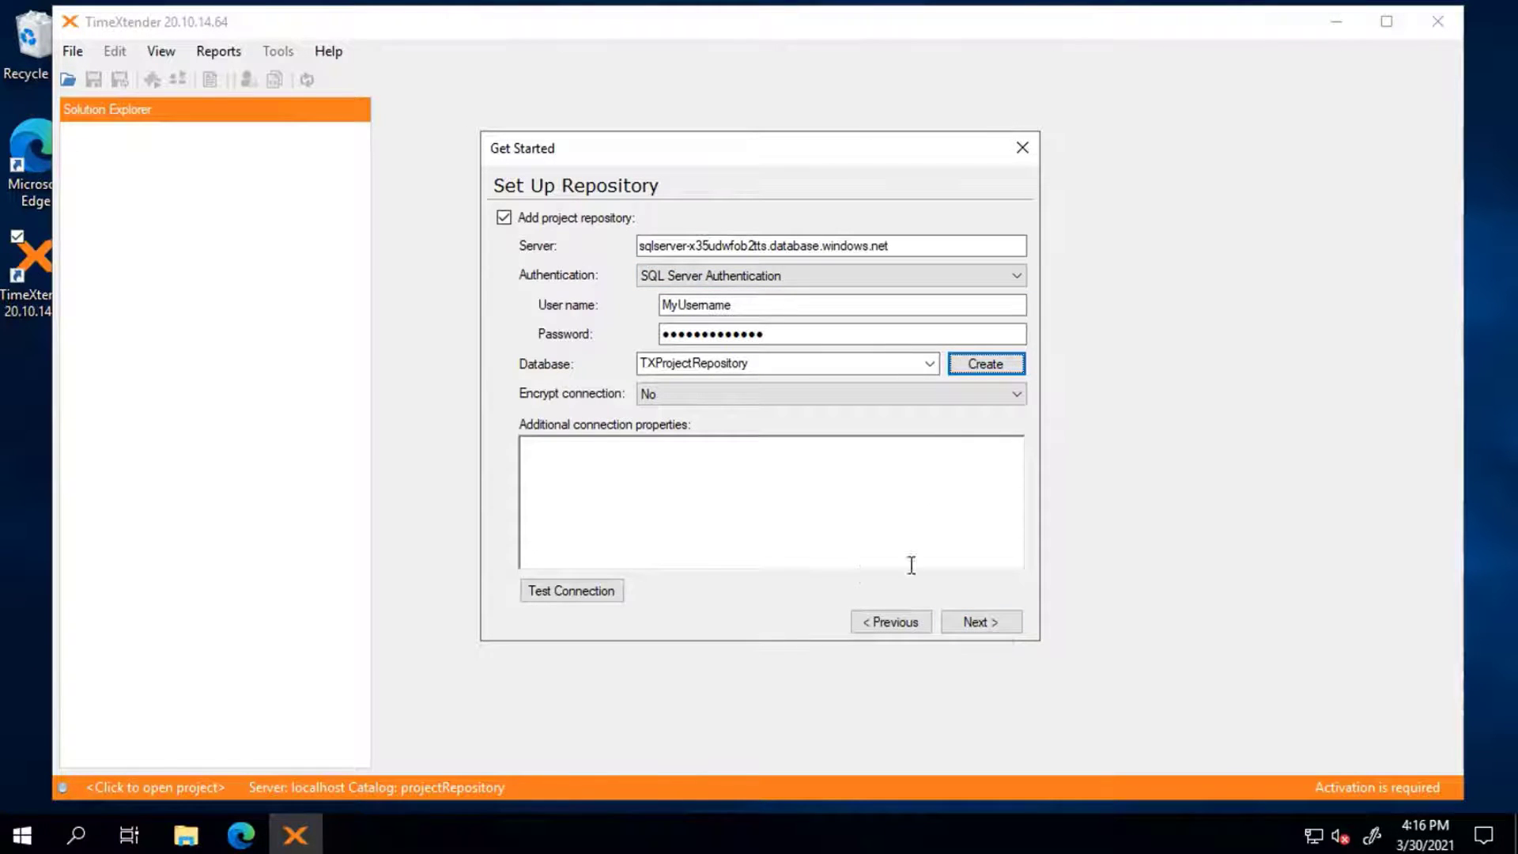
Step: Finish the Get Started wizard without starting Windows Services Management and dismiss the license expiry notice
click(990, 620)
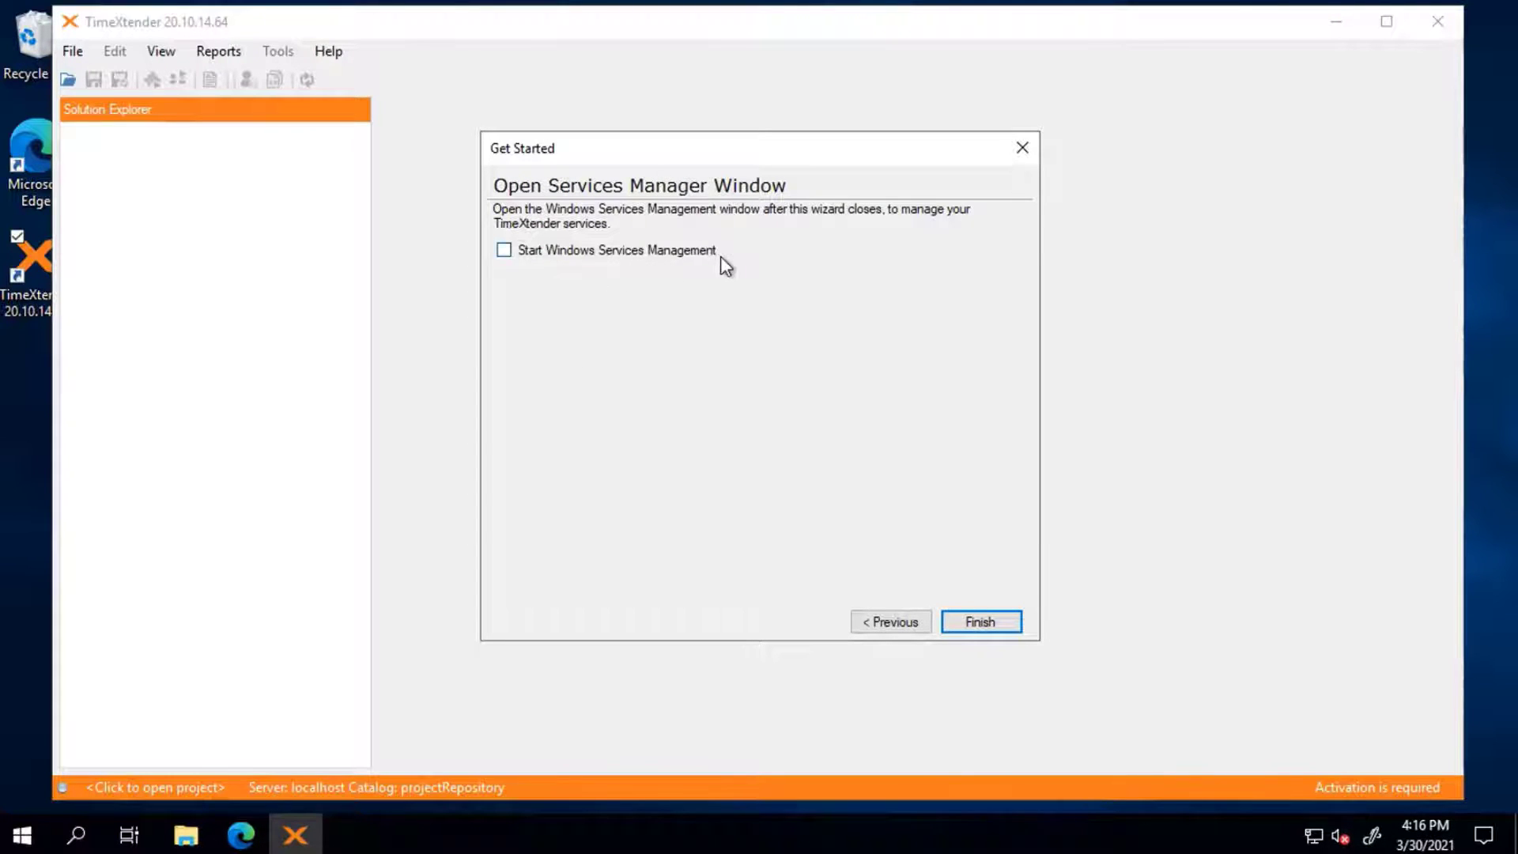
click(994, 620)
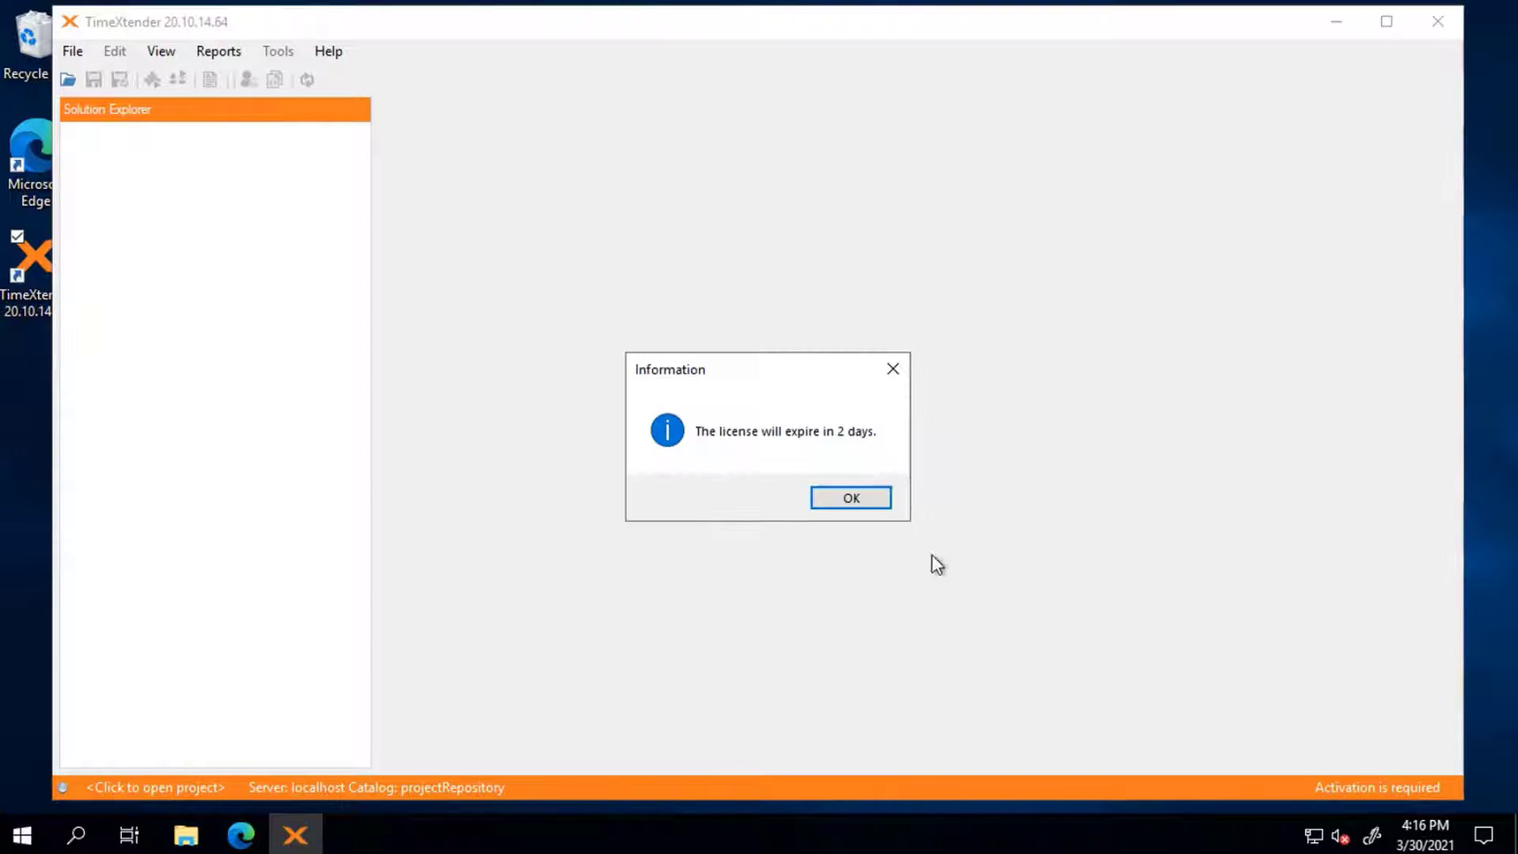
click(834, 502)
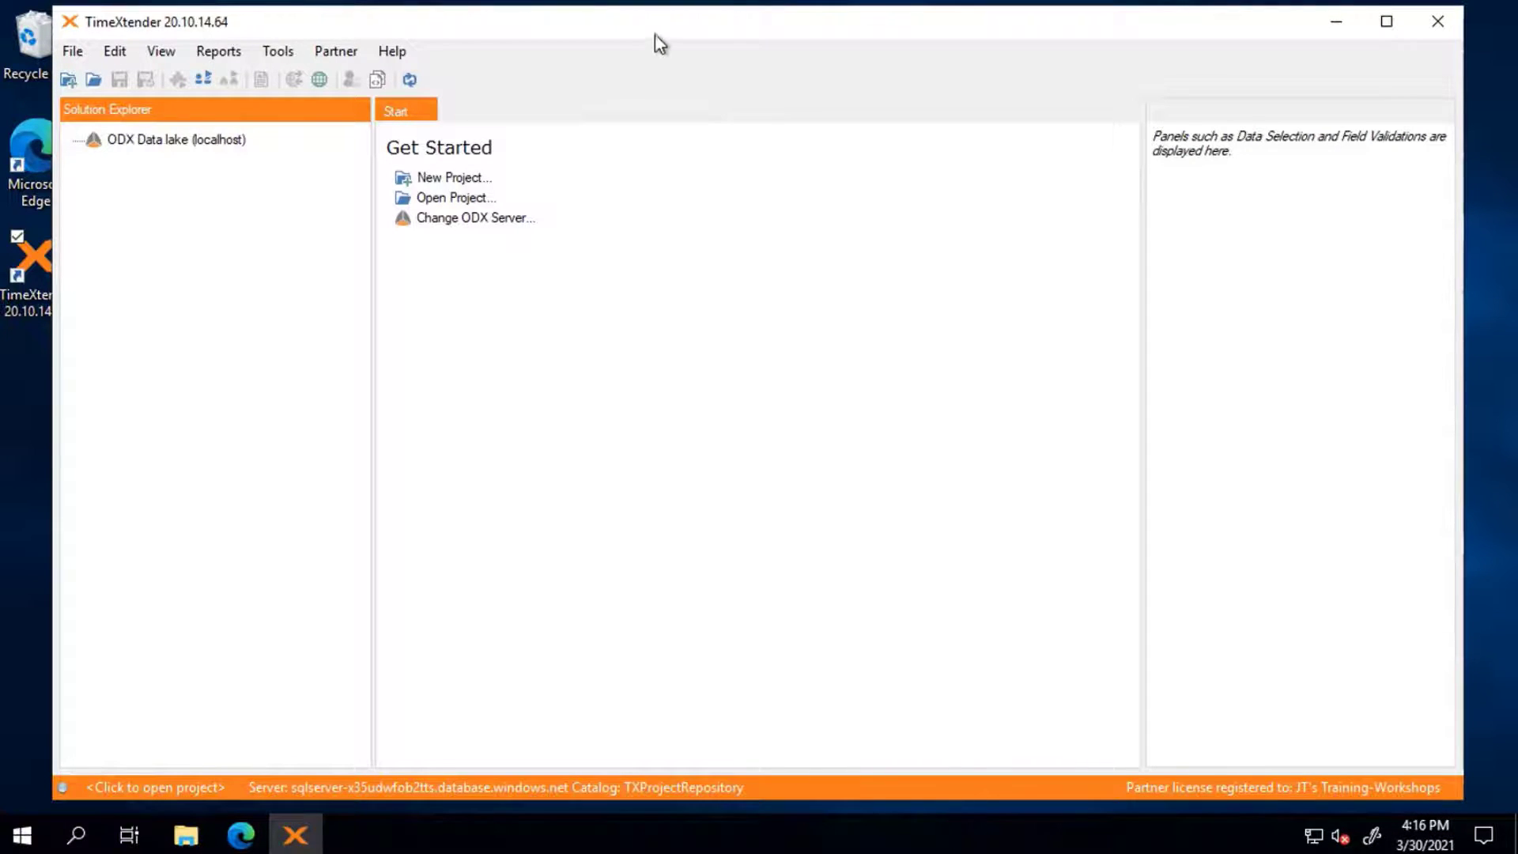
Step: Switch to the Azure portal and open the compute configuration of the TXProjectRepository database on the SQL server
drag(660, 37, 664, 39)
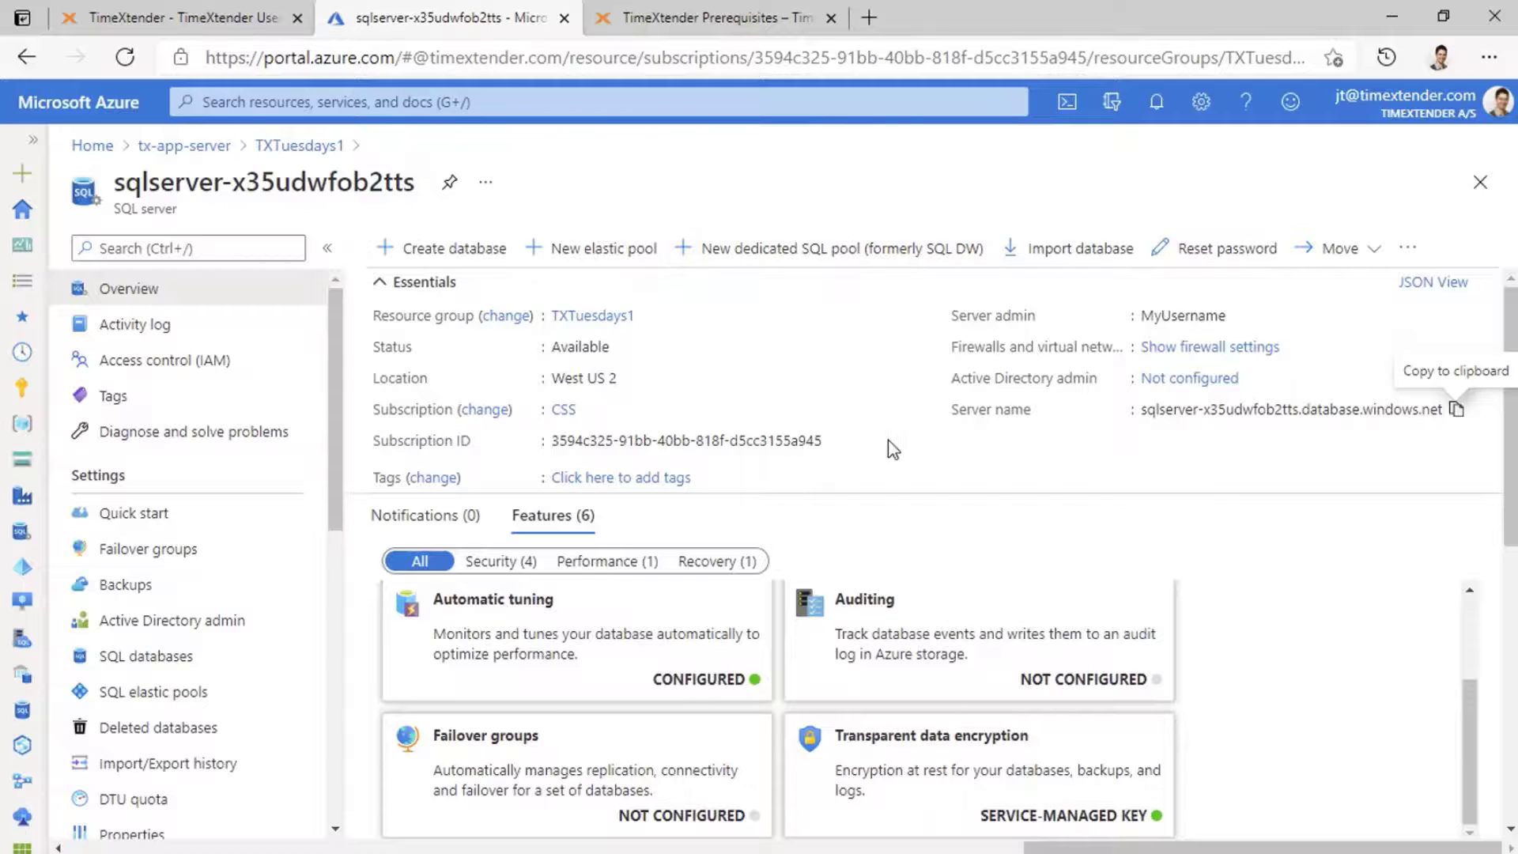
scroll(887, 559, down, 5)
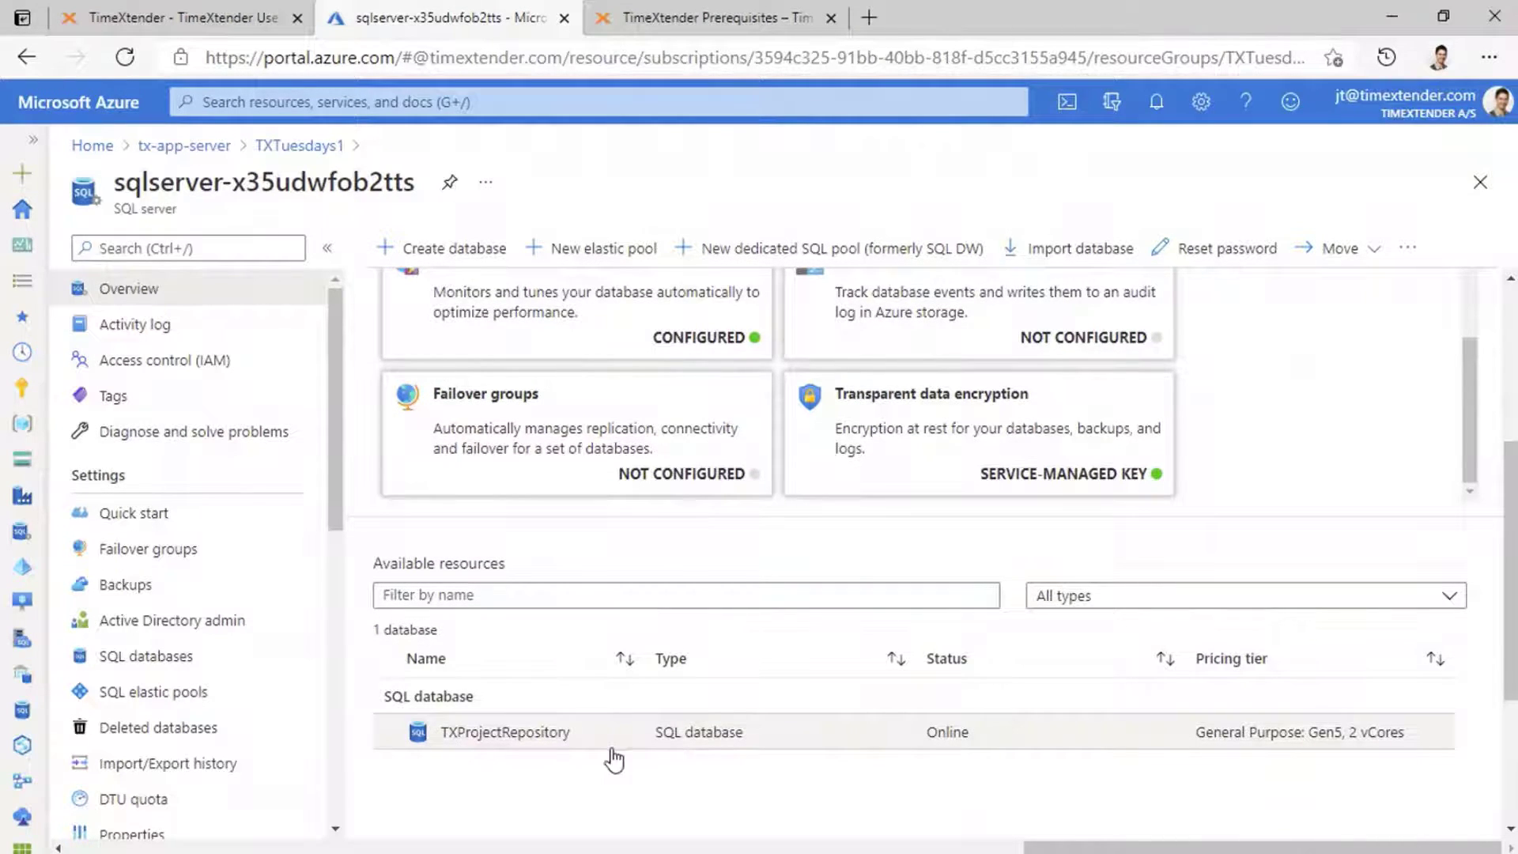
click(493, 736)
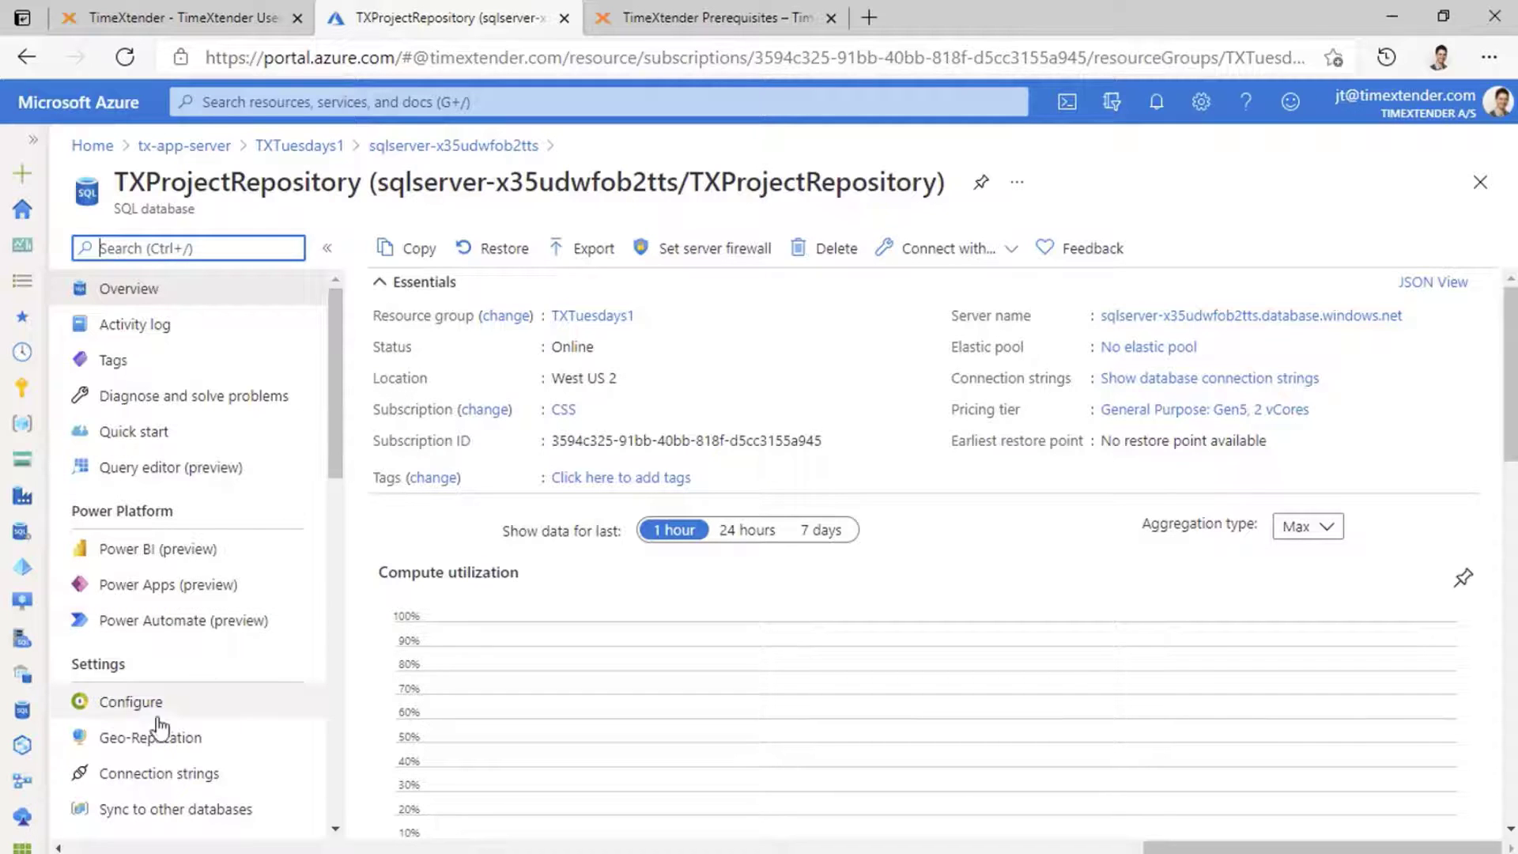
click(133, 707)
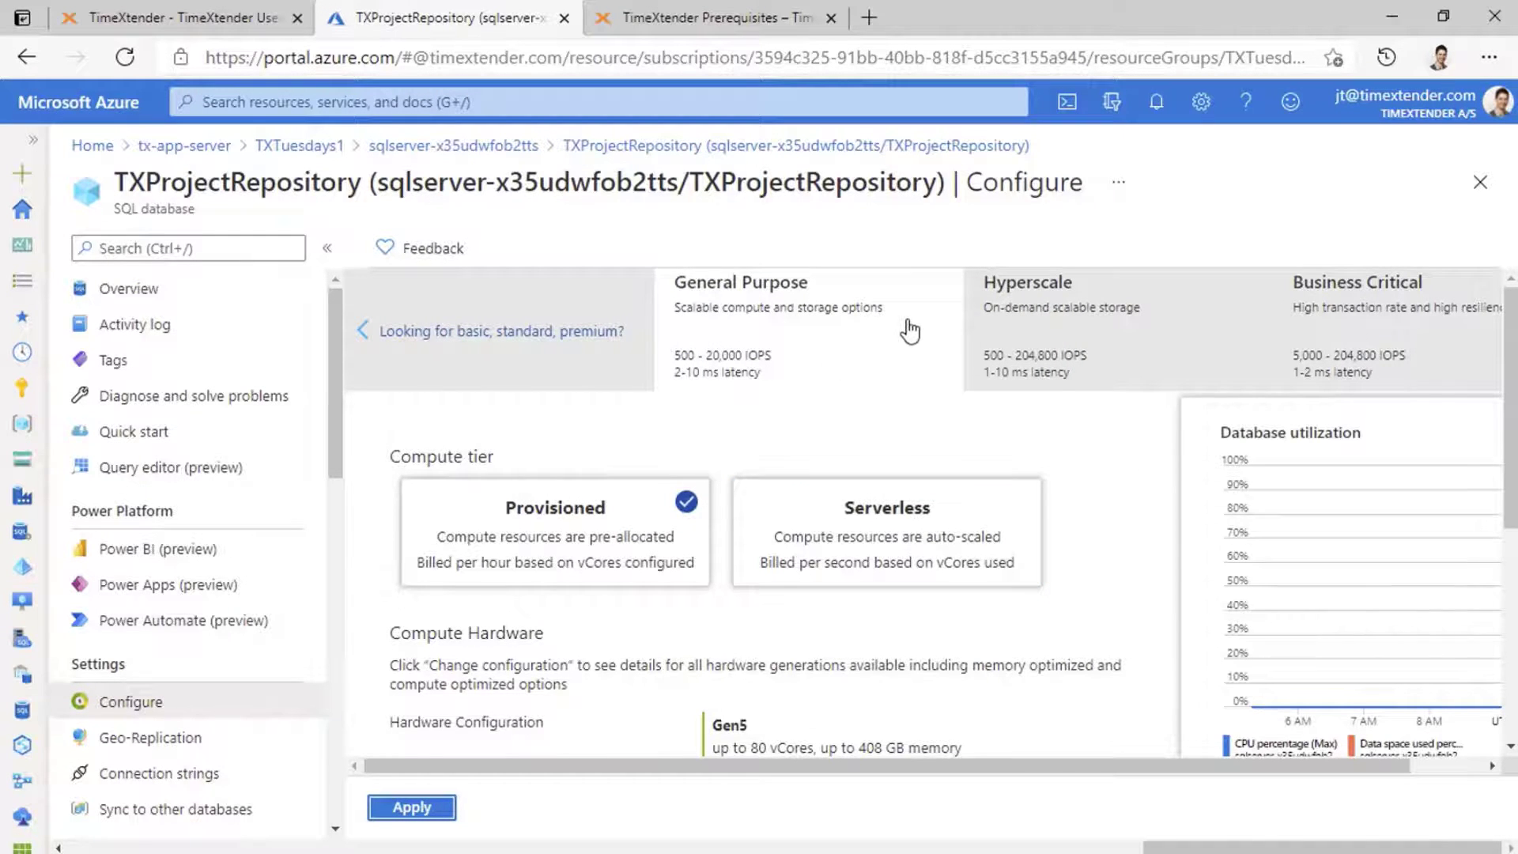
Step: Examine the database's General Purpose pricing options, hardware, vCore and storage settings, and estimated monthly cost
scroll(1071, 314, down, 1)
scroll(1161, 453, down, 3)
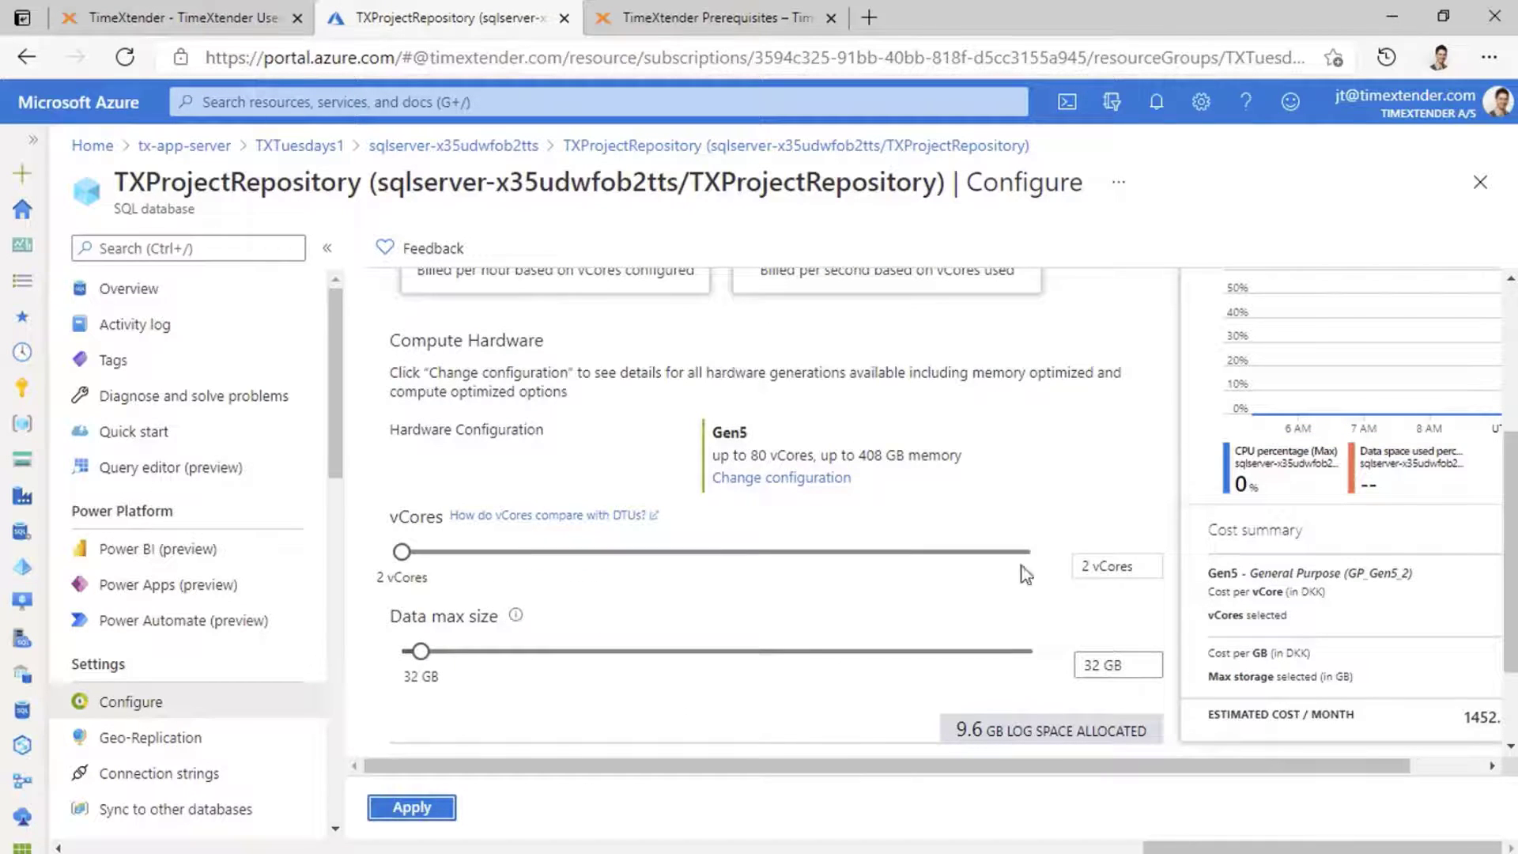
scroll(1139, 519, up, 4)
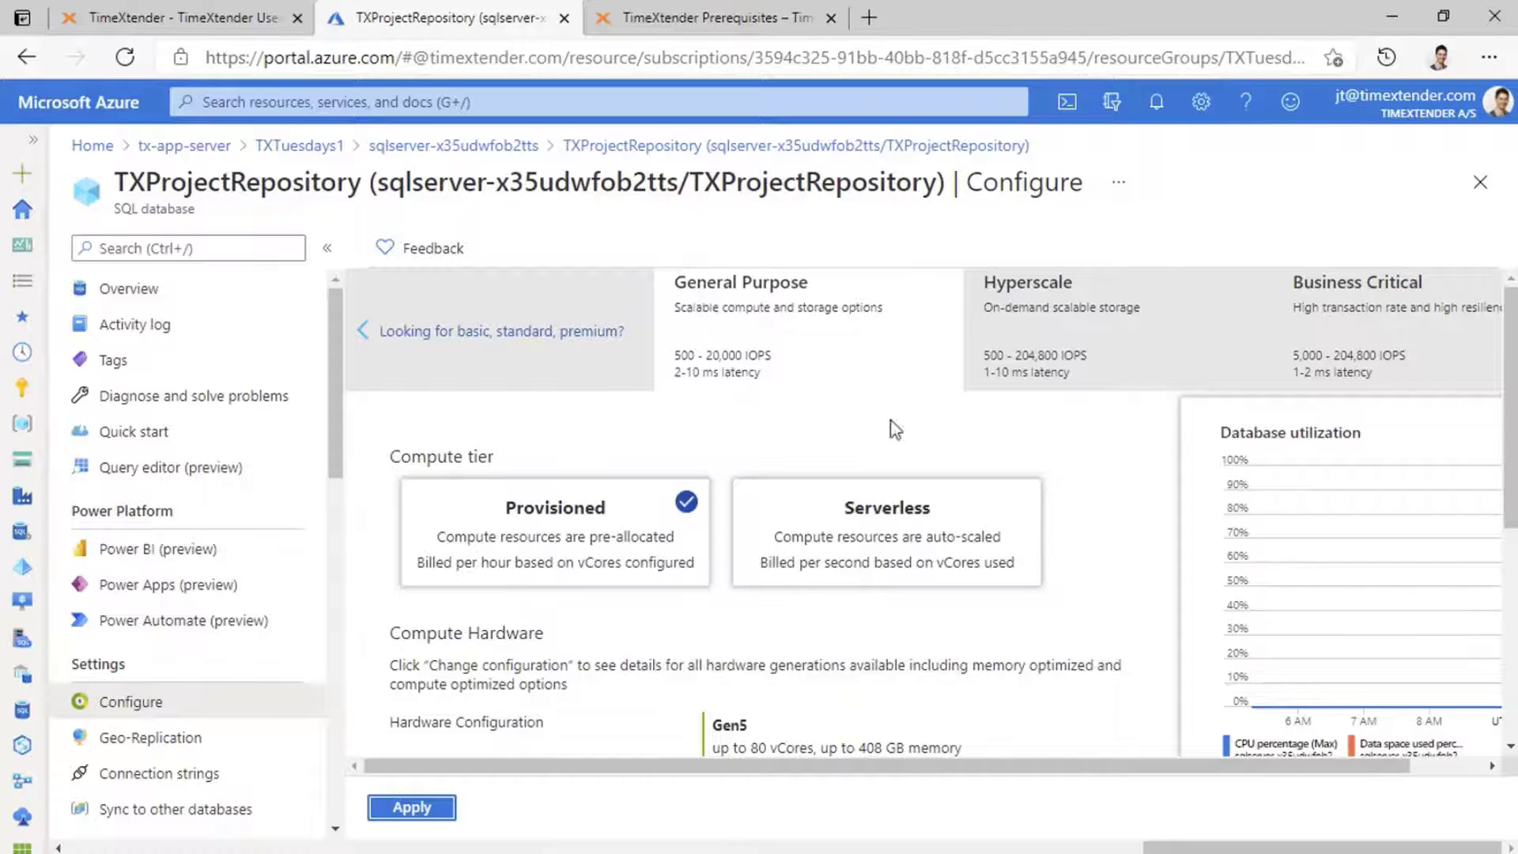
scroll(545, 565, down, 3)
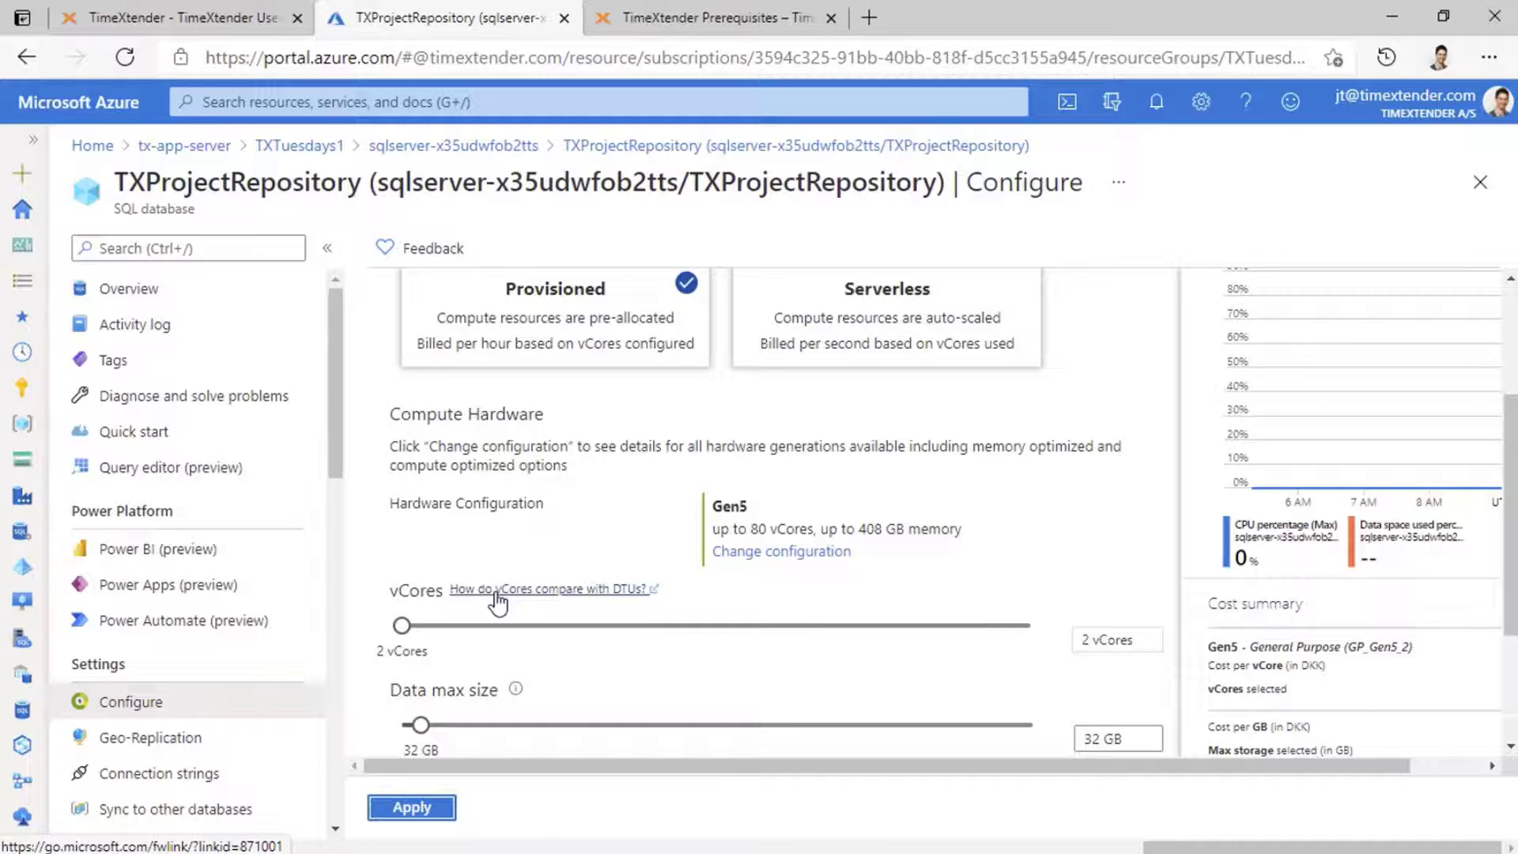
drag(925, 767, 1101, 769)
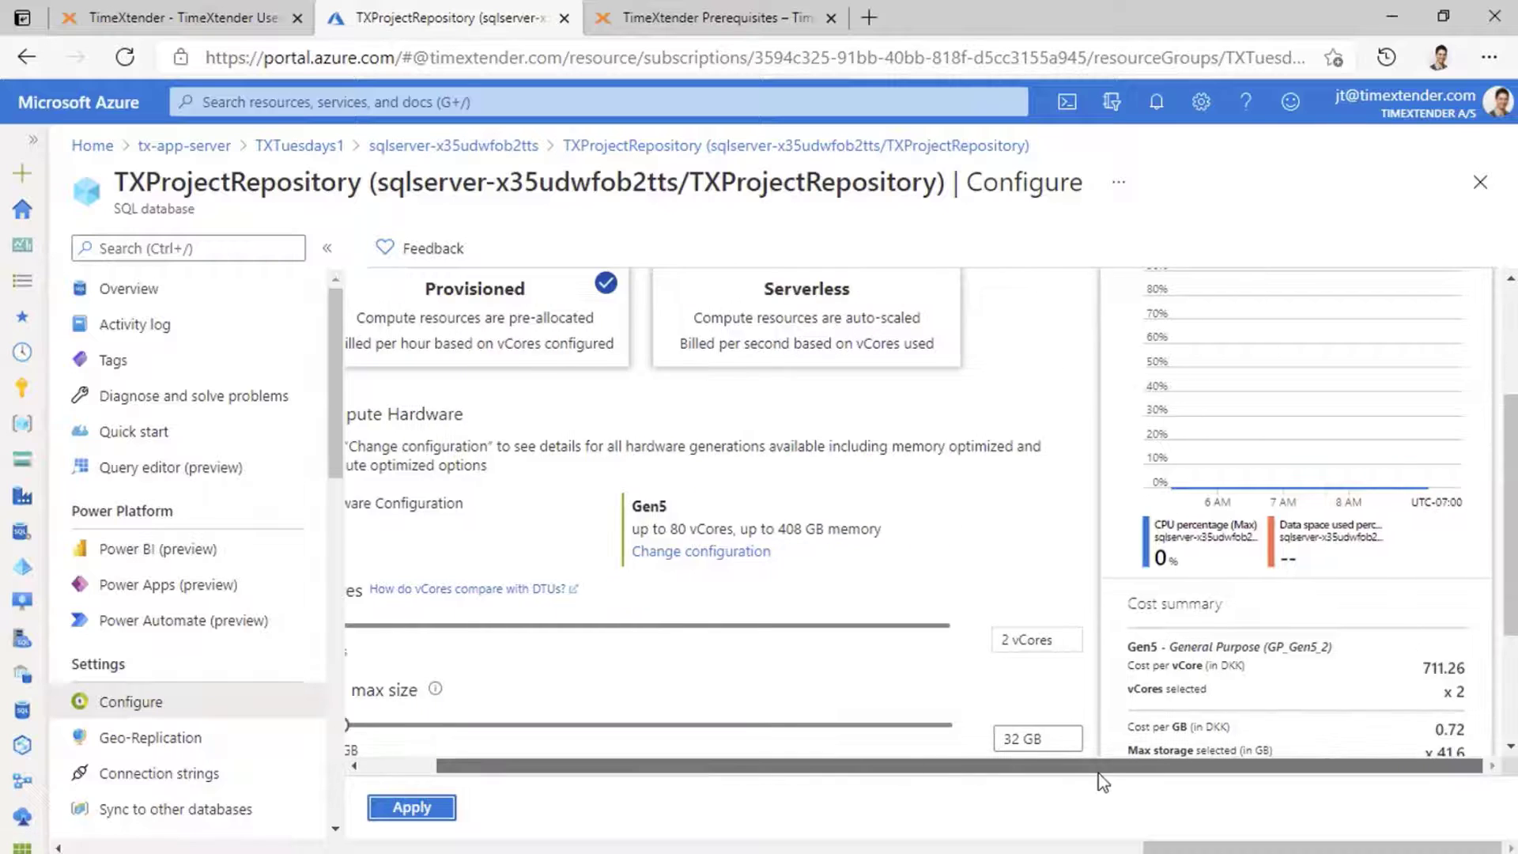
scroll(1353, 587, down, 2)
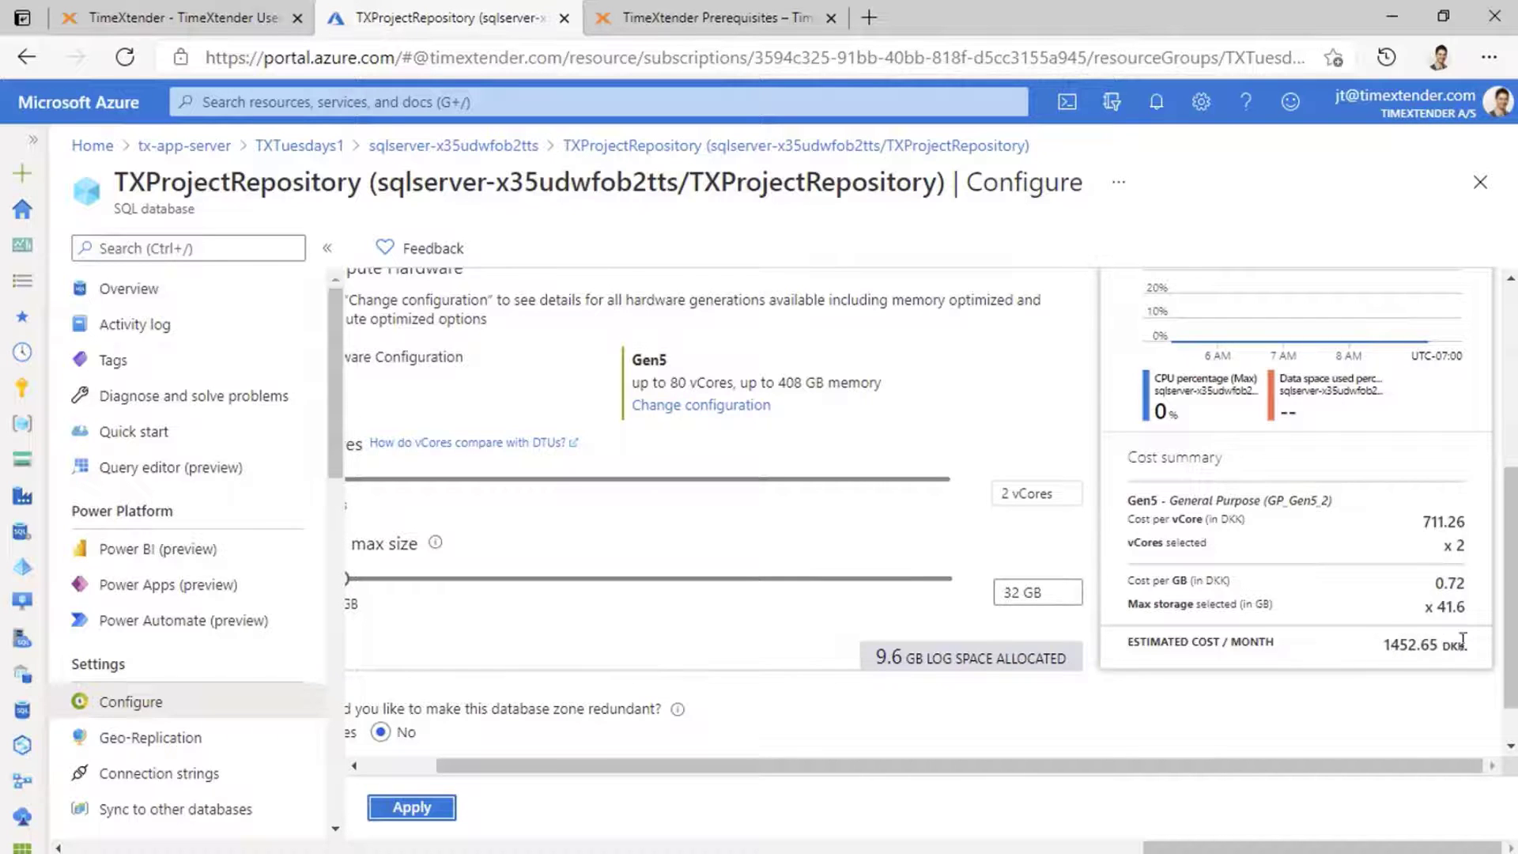
drag(1243, 765, 1170, 757)
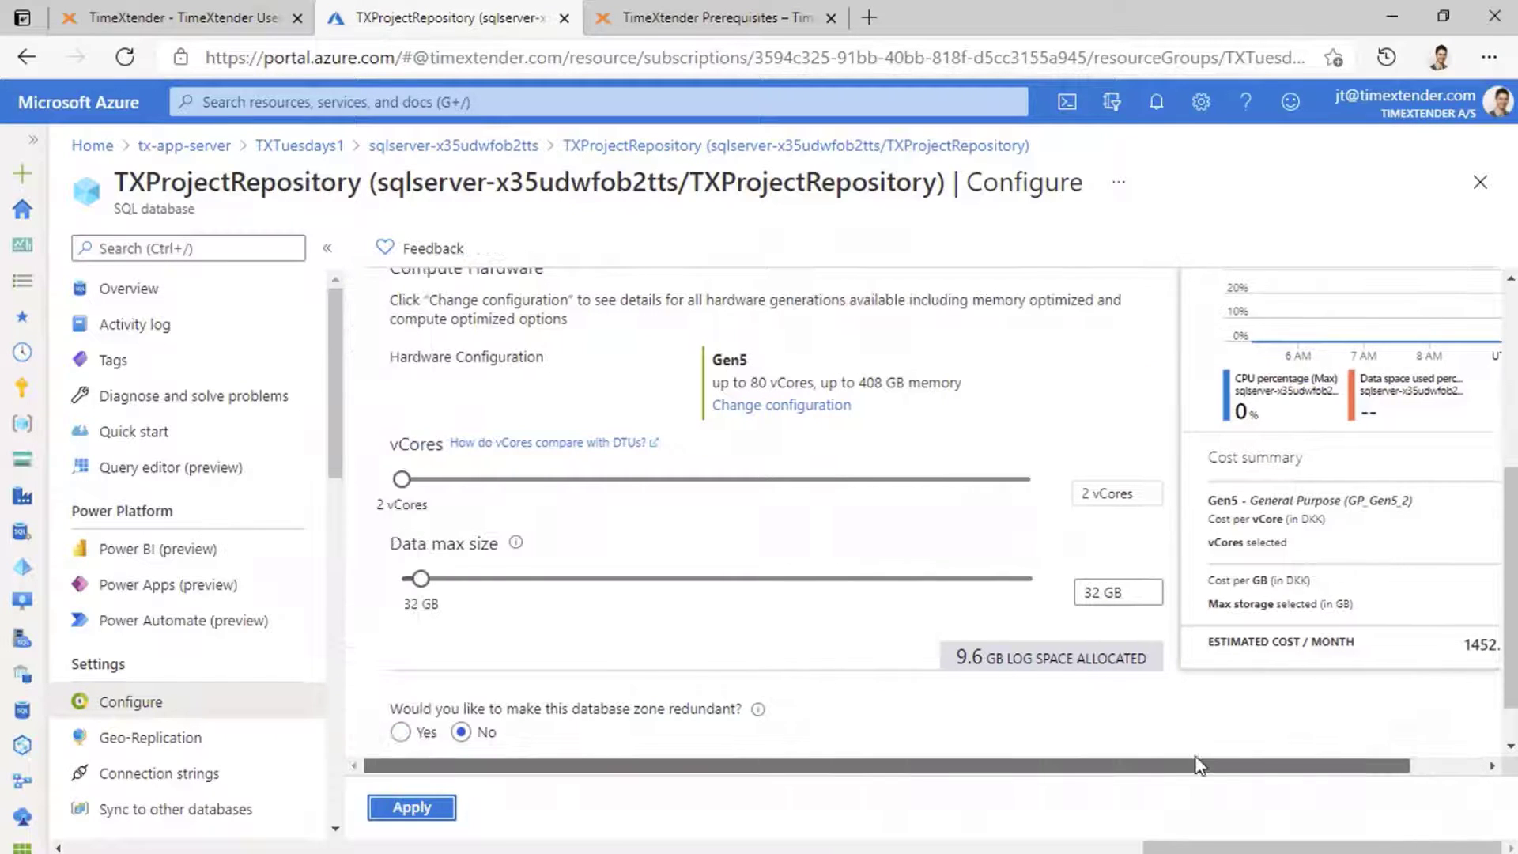
drag(1377, 766, 1339, 776)
scroll(1336, 739, up, 2)
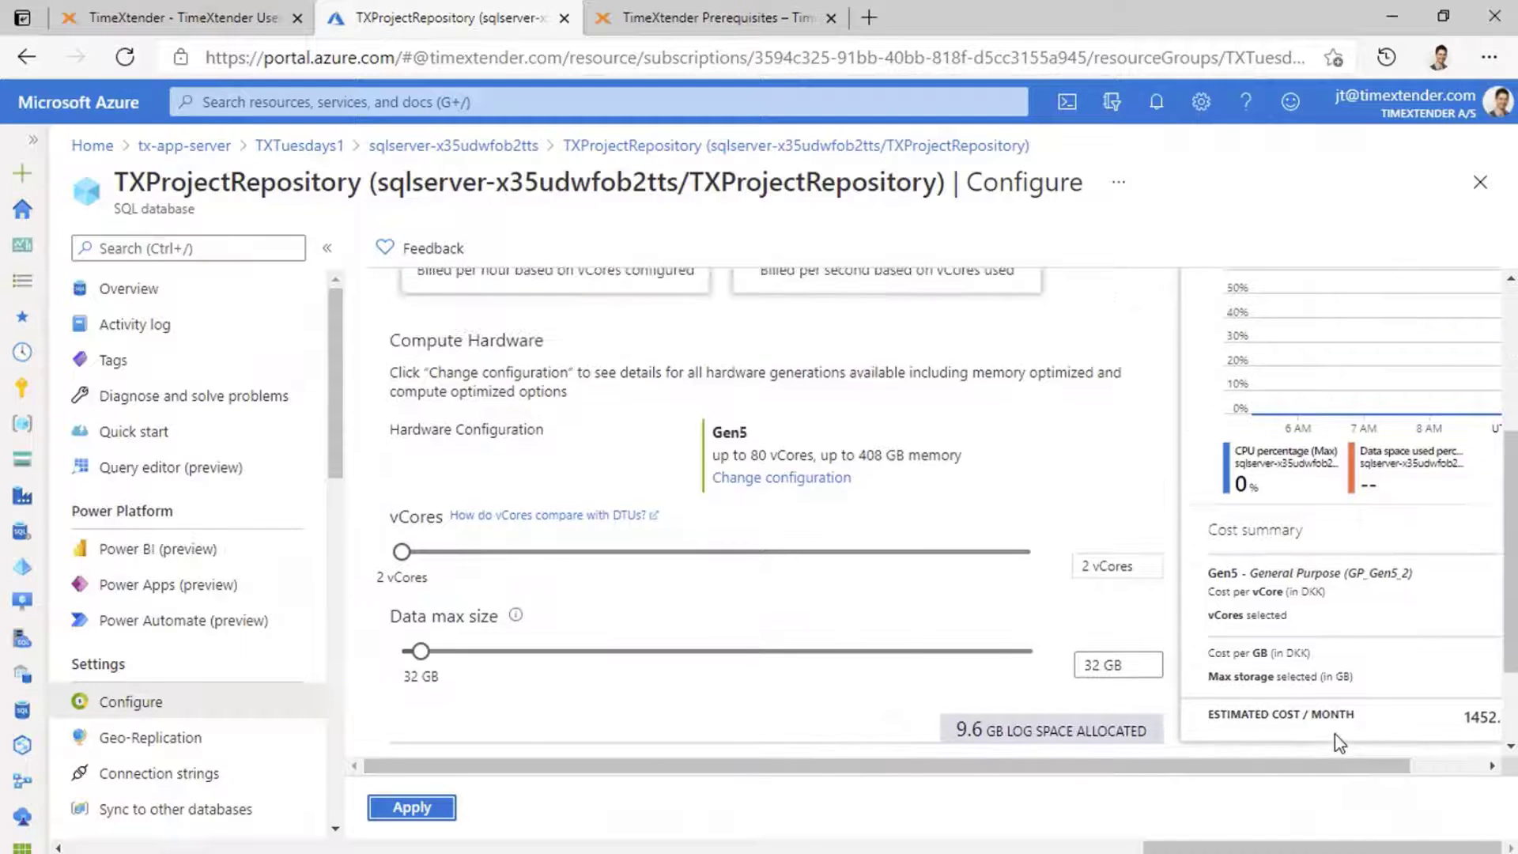
scroll(1341, 741, up, 2)
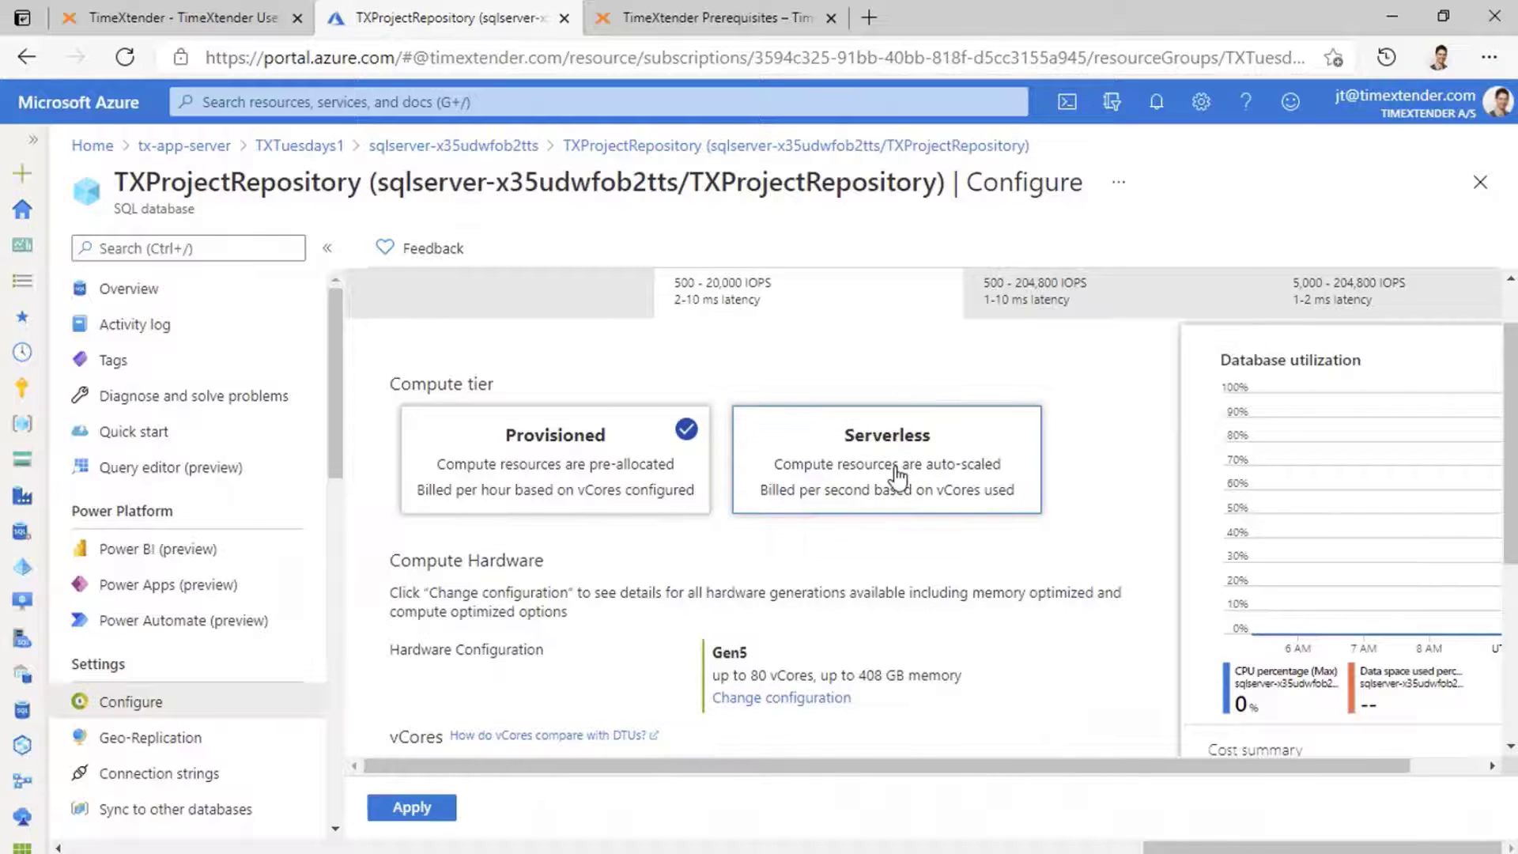
Step: Change the database's compute tier to Serverless and review its vCore and auto-pause options
click(978, 518)
scroll(1077, 542, down, 5)
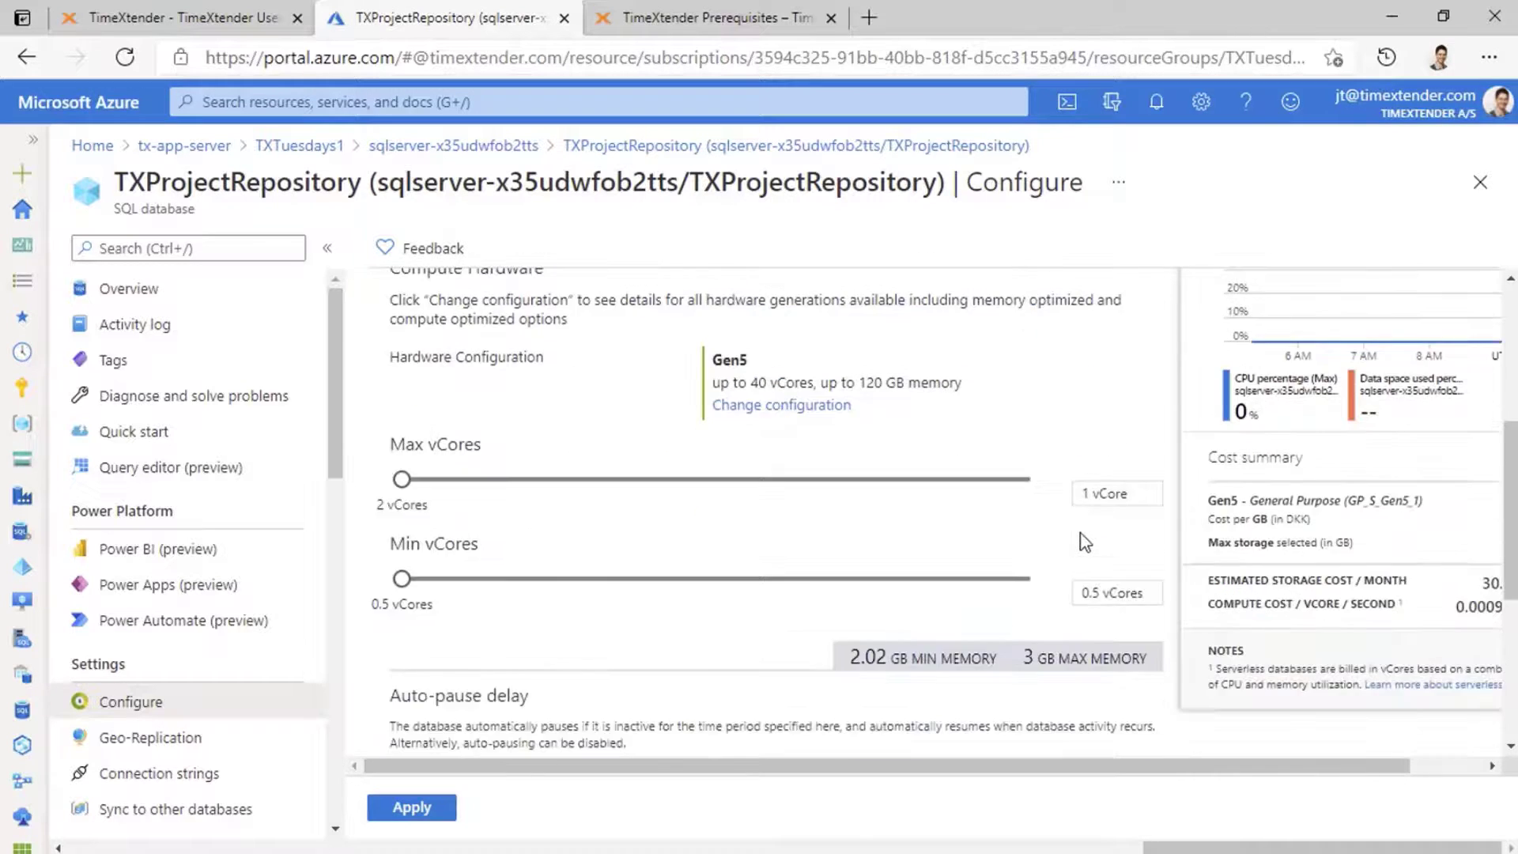
scroll(1084, 542, down, 1)
scroll(1083, 542, up, 1)
scroll(1083, 541, down, 1)
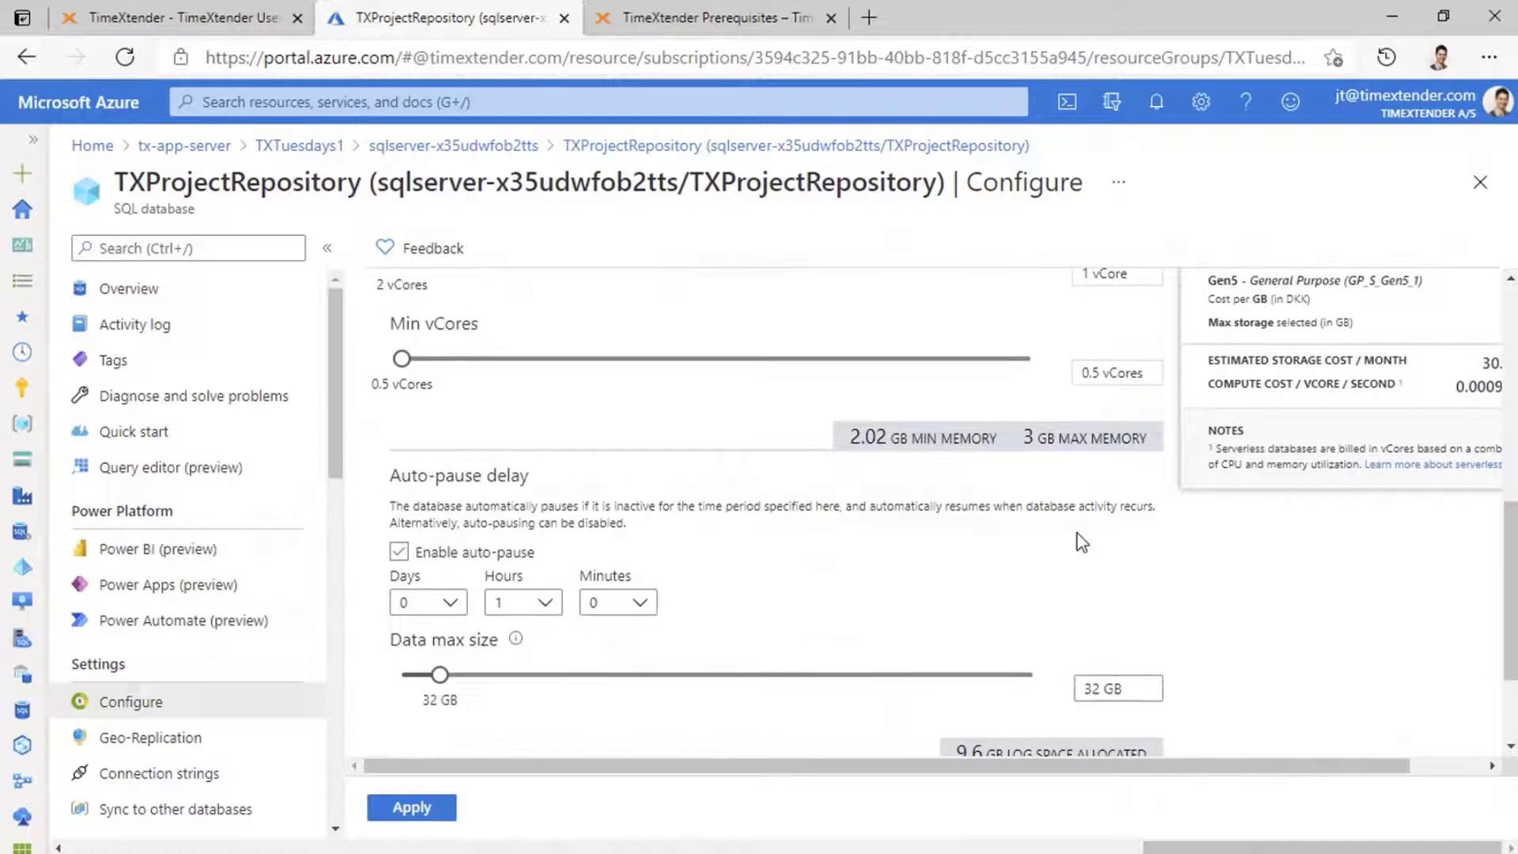
click(398, 549)
scroll(847, 534, up, 5)
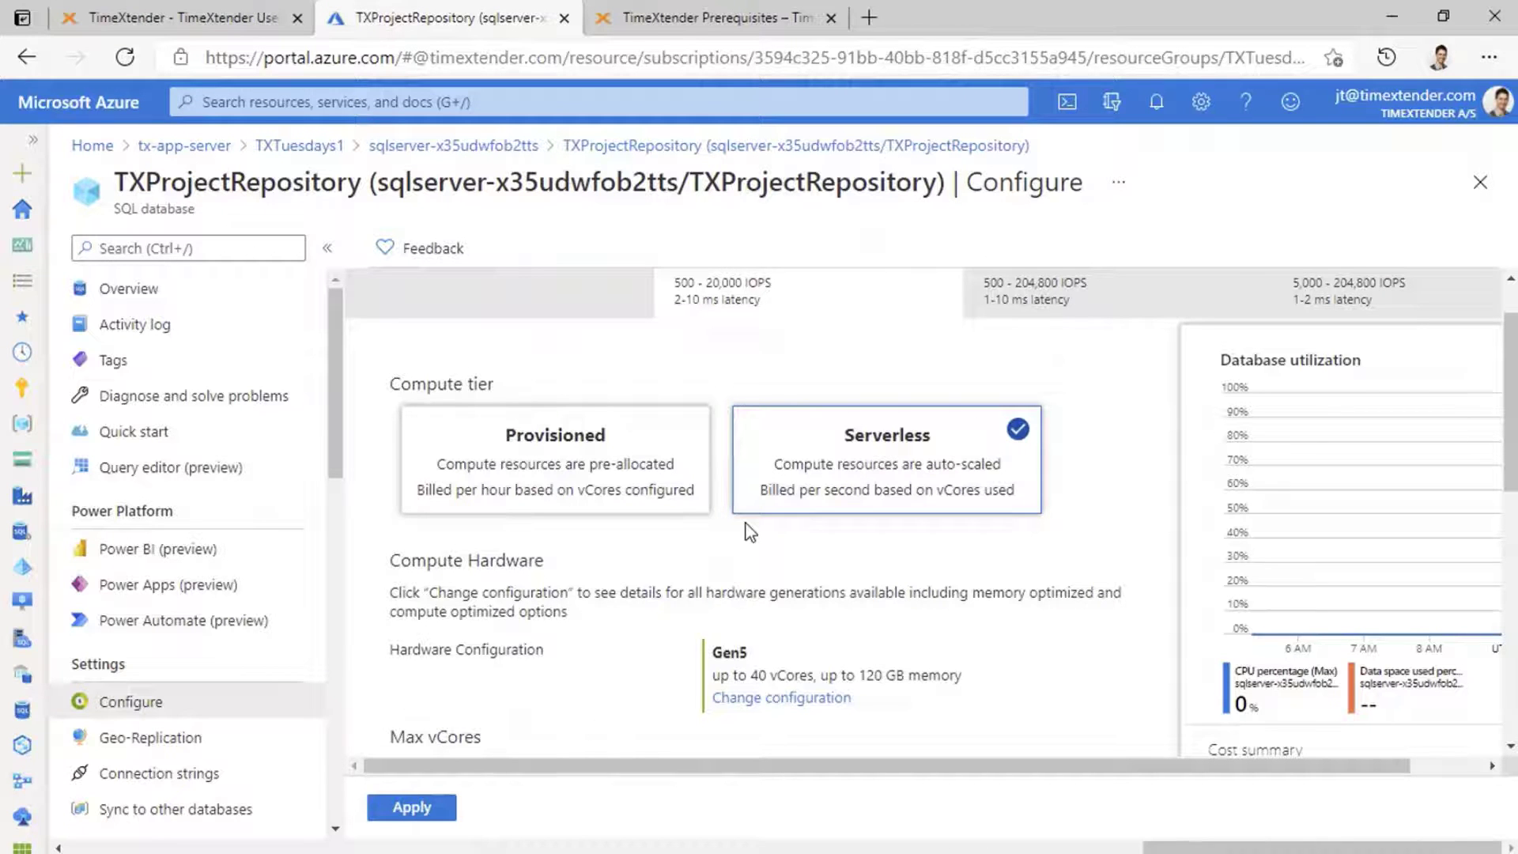
scroll(526, 585, down, 5)
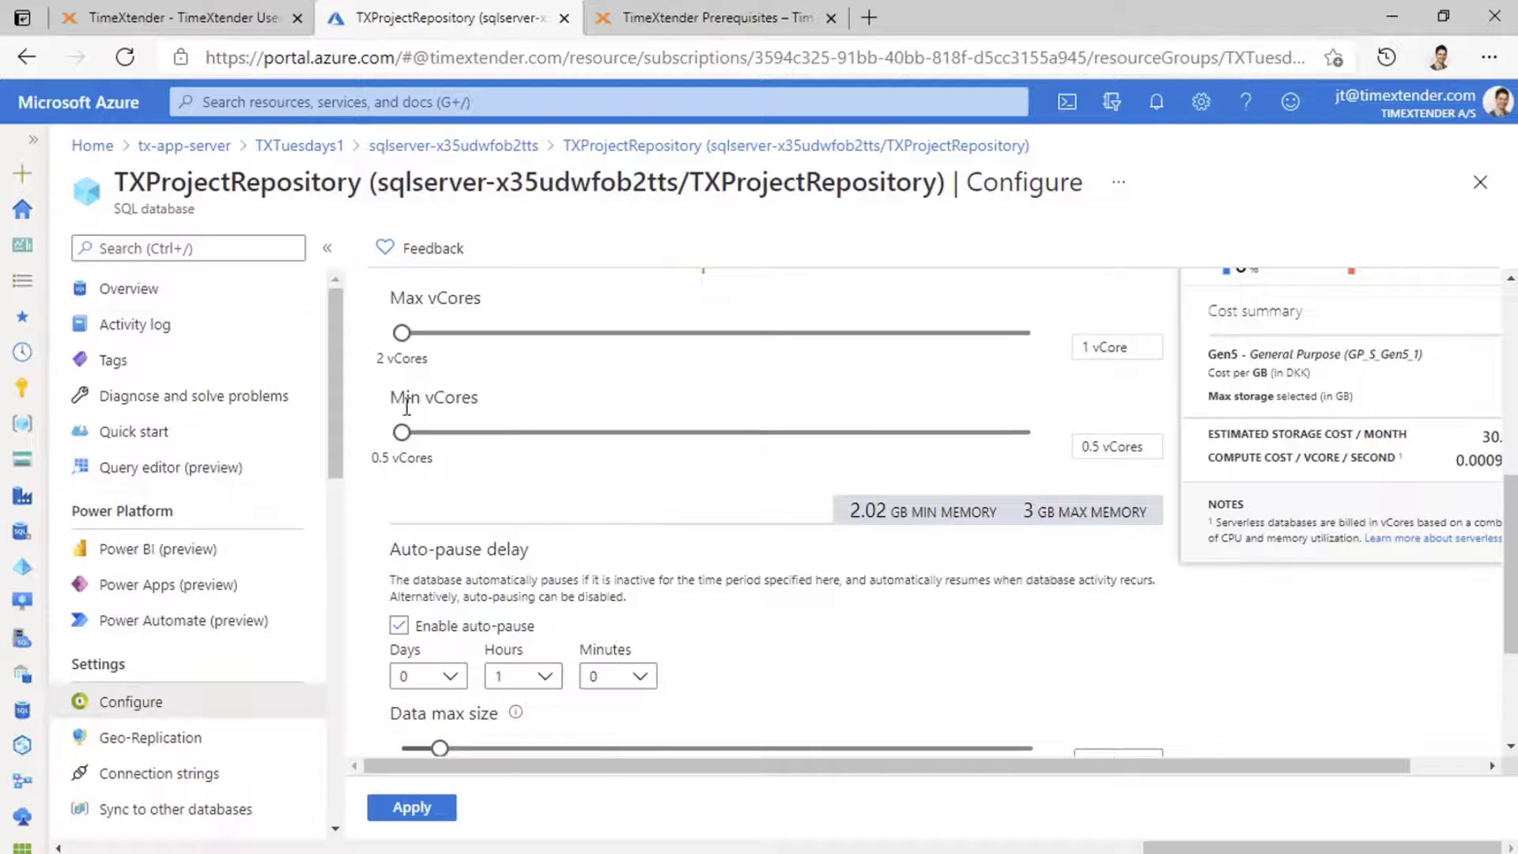
Step: Set both the maximum and minimum vCores of the serverless database to 4
drag(405, 342, 498, 380)
drag(402, 433, 1085, 450)
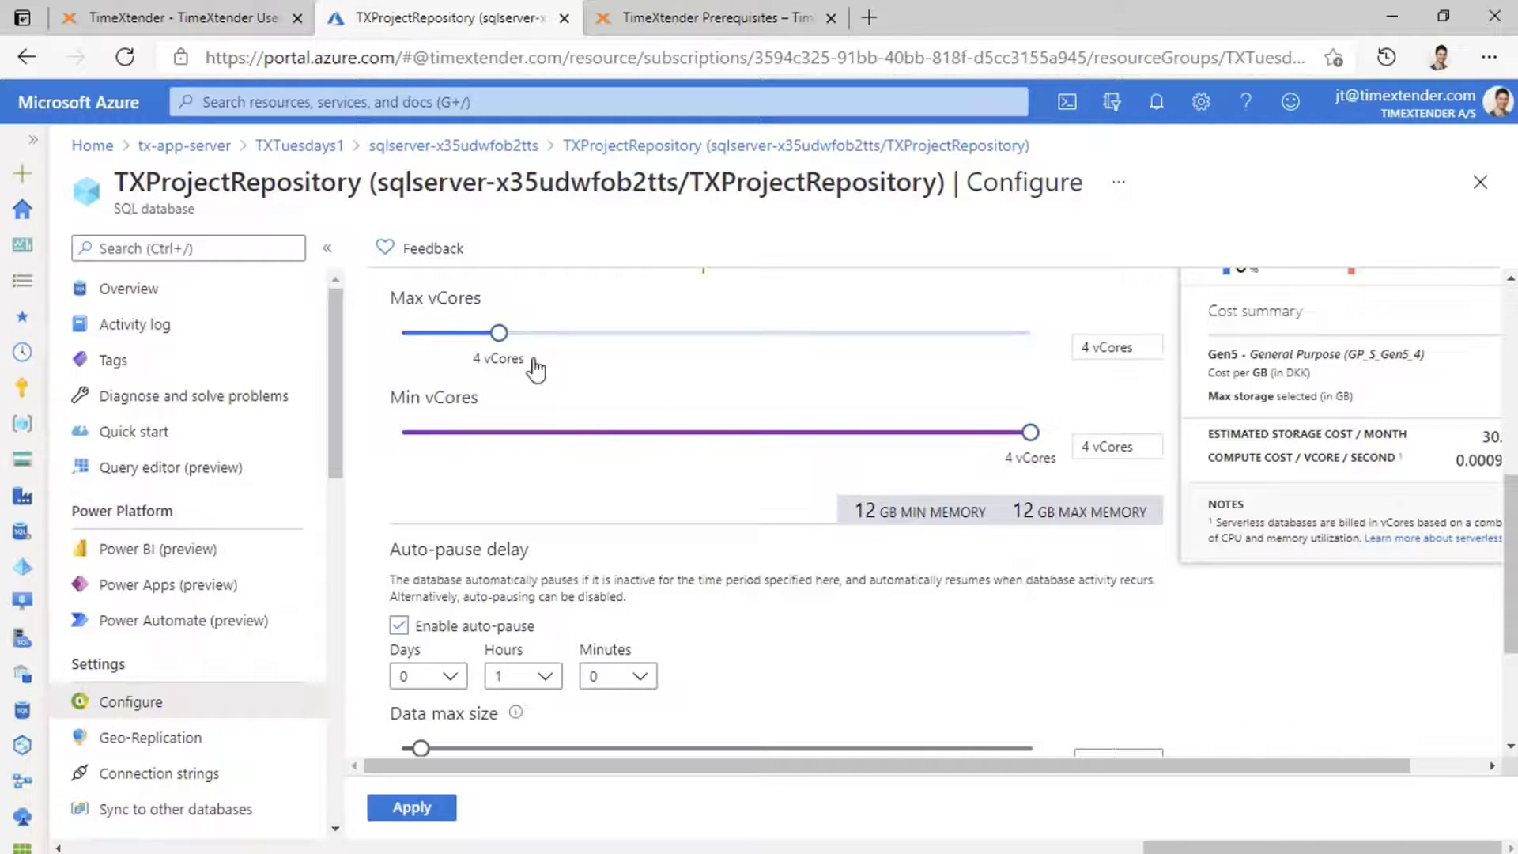
scroll(1060, 455, up, 2)
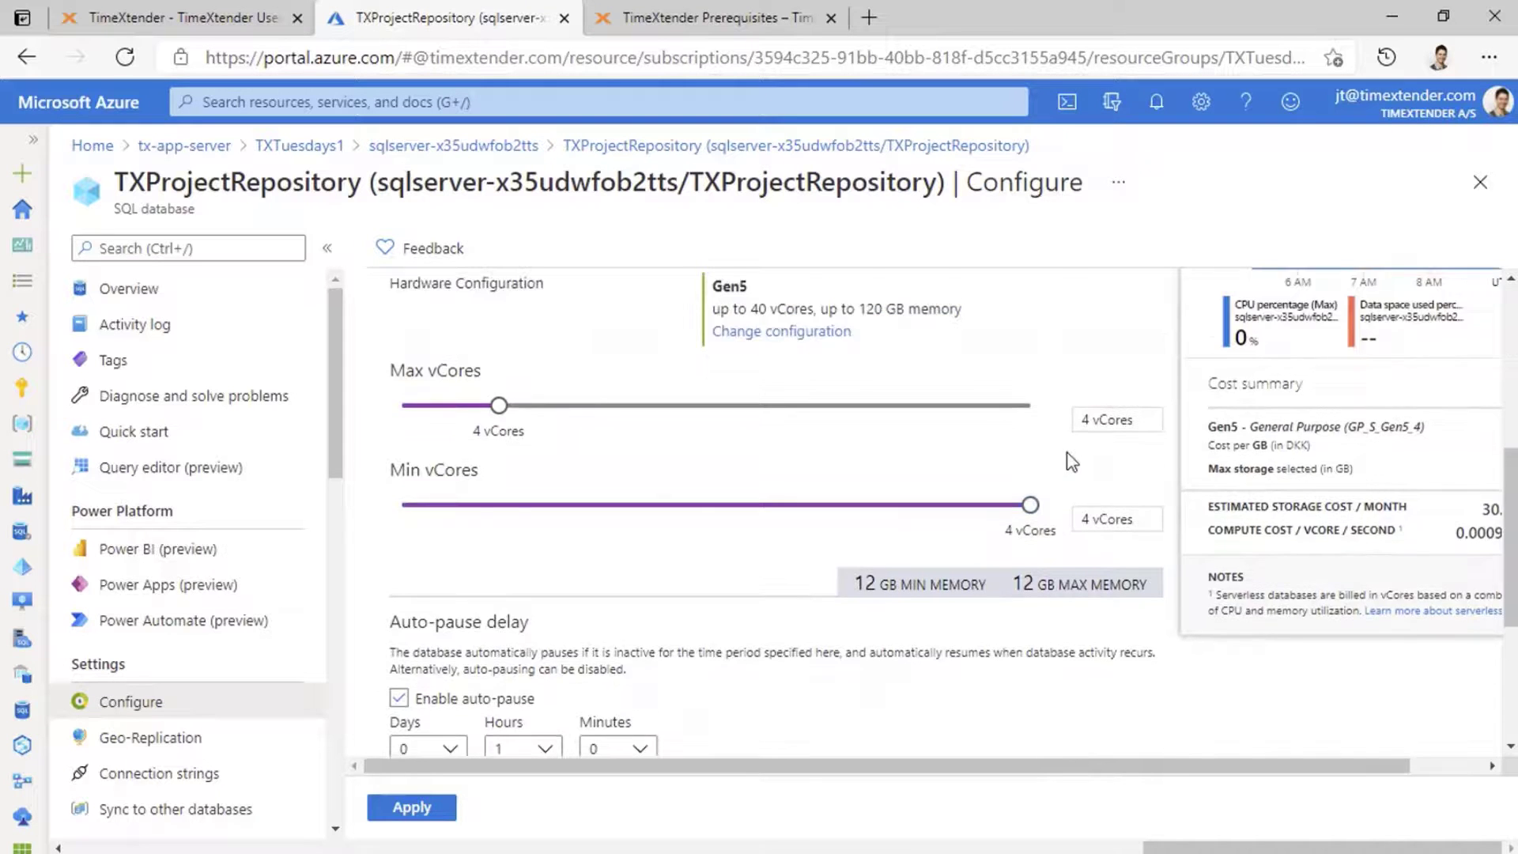
scroll(1051, 482, down, 1)
scroll(1065, 481, up, 2)
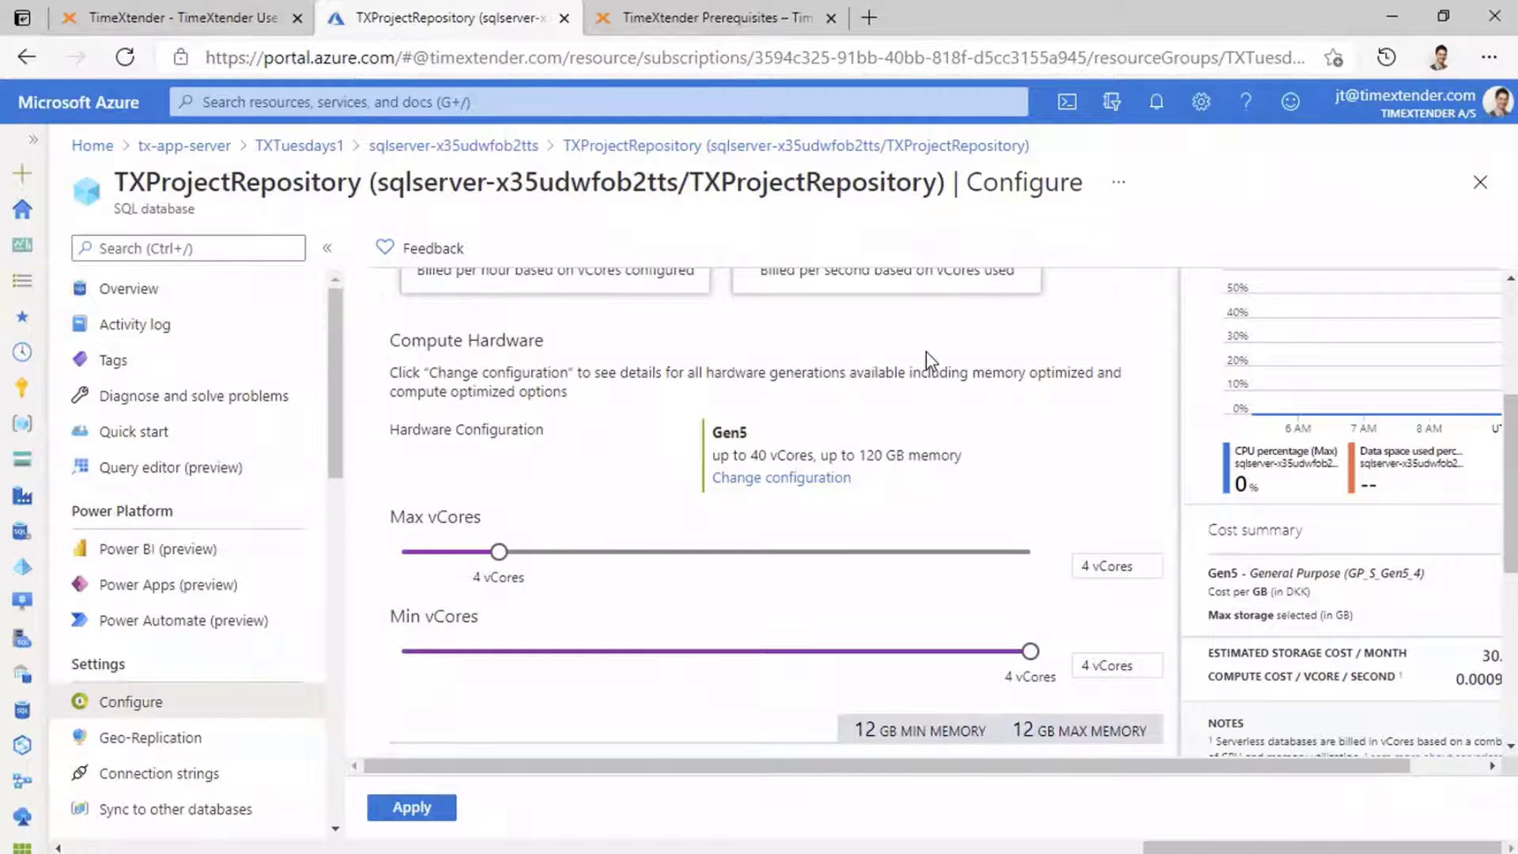
Step: Apply the serverless configuration to TXProjectRepository, keeping the 1-hour auto-pause delay, 32 GB maximum data size and no zone redundancy
scroll(1003, 441, down, 3)
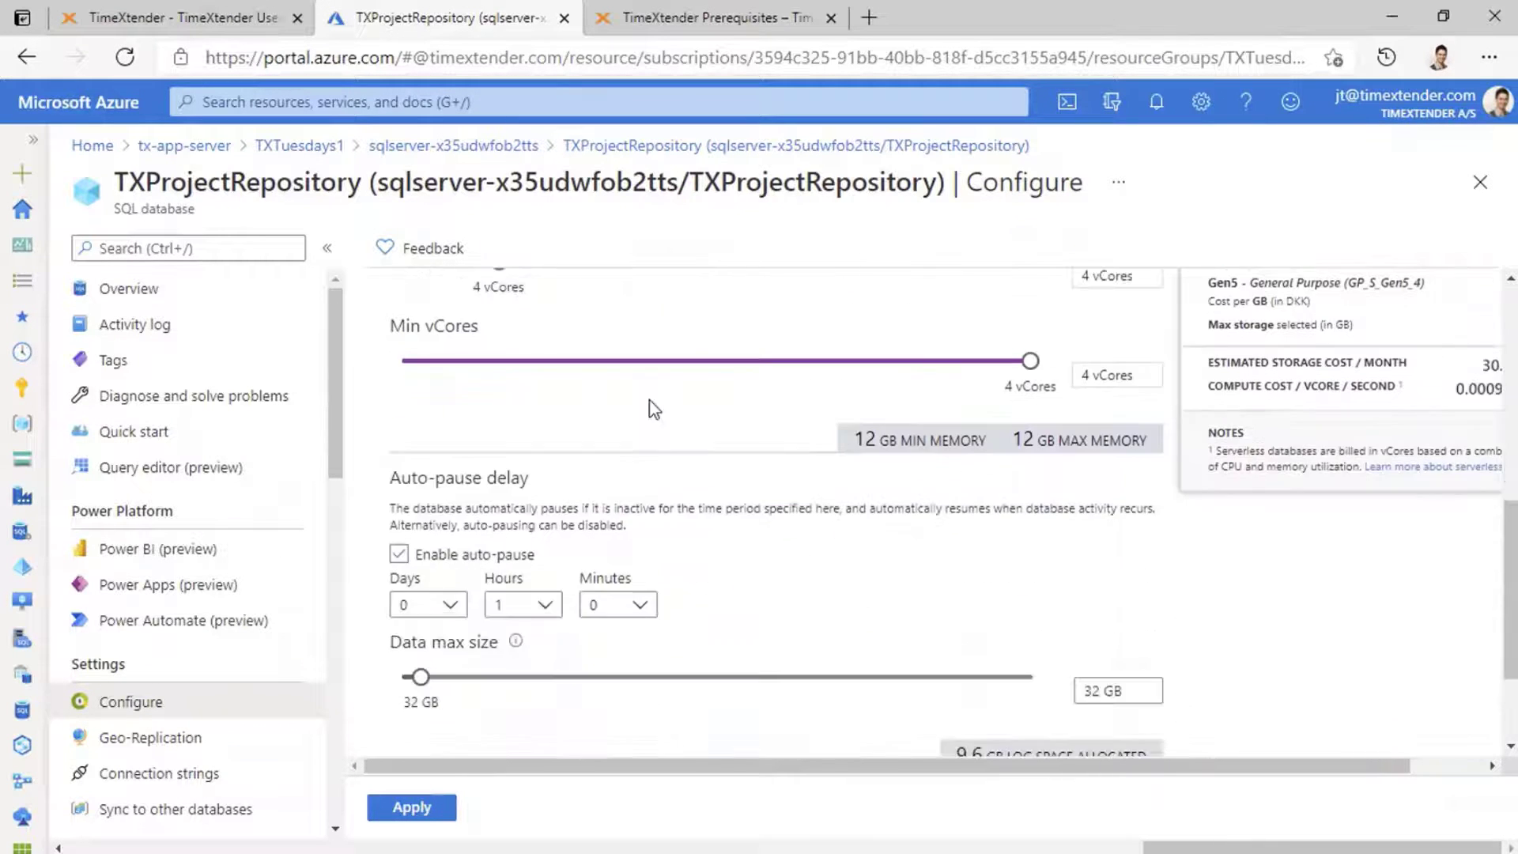
scroll(1038, 440, down, 1)
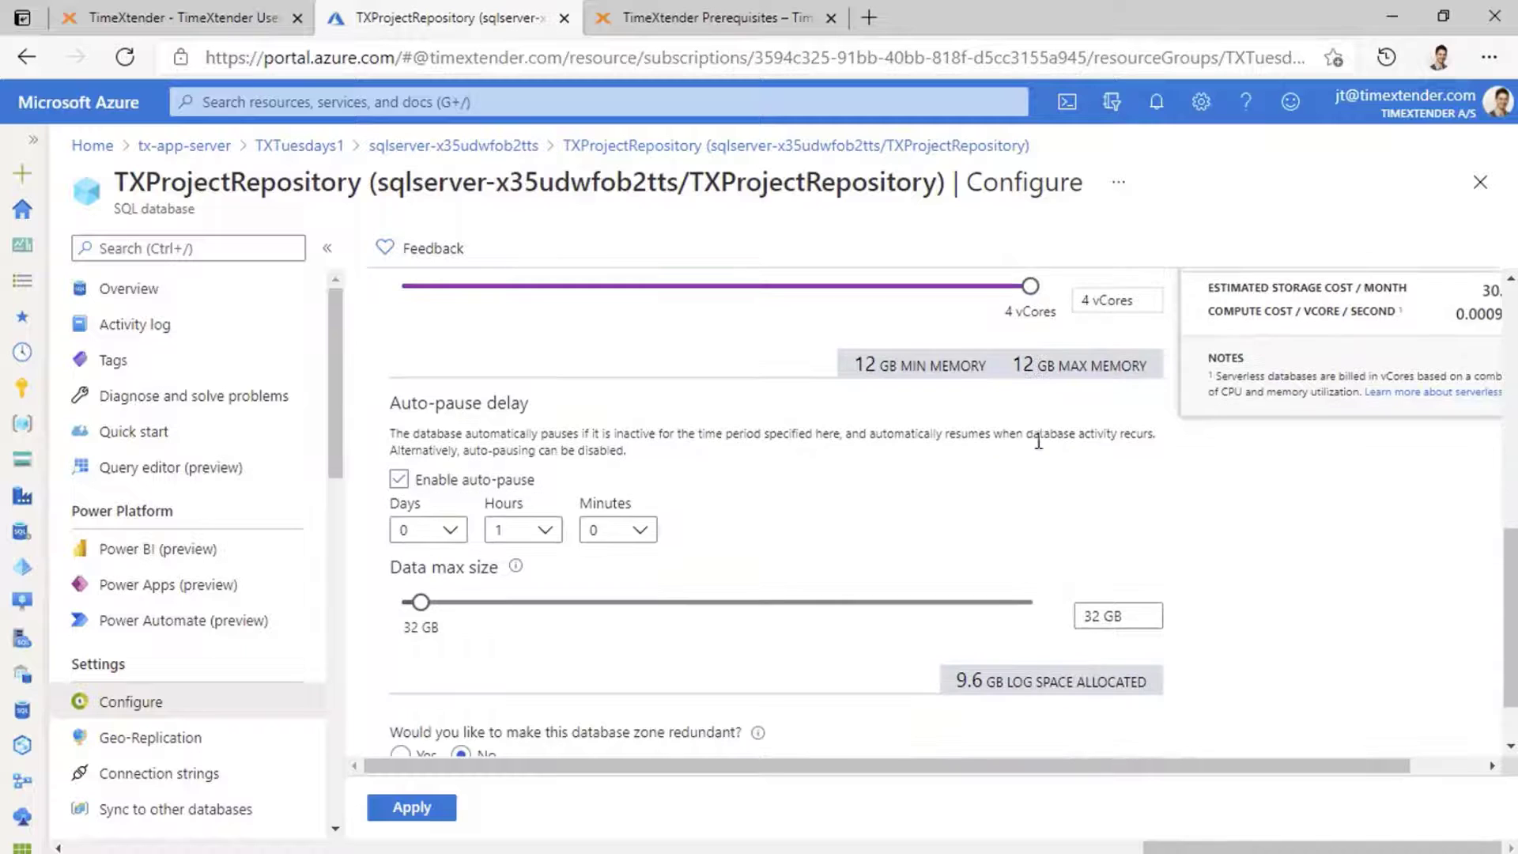
scroll(693, 499, down, 1)
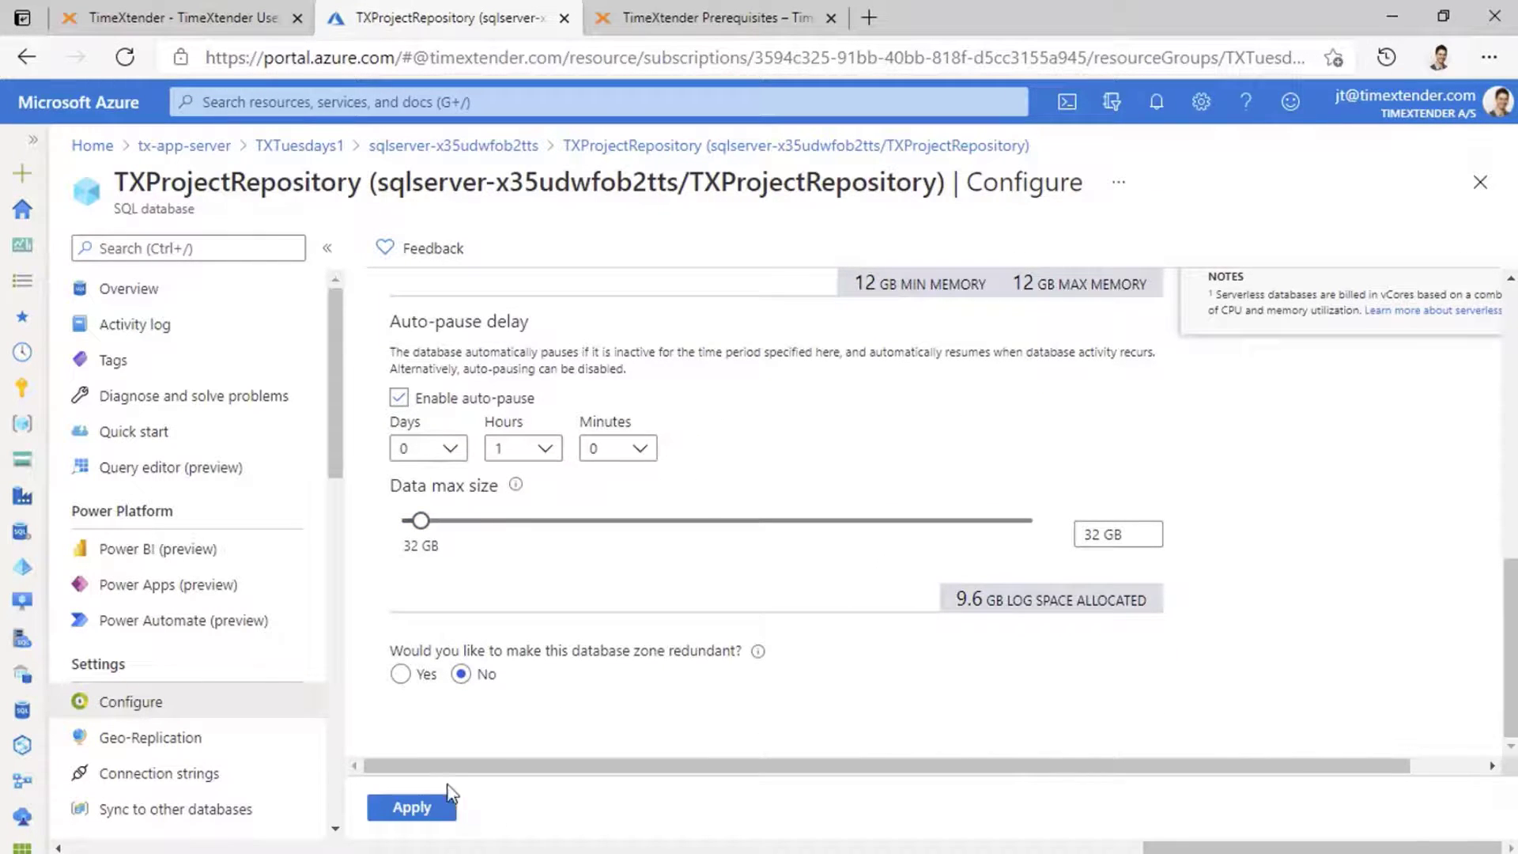
click(409, 811)
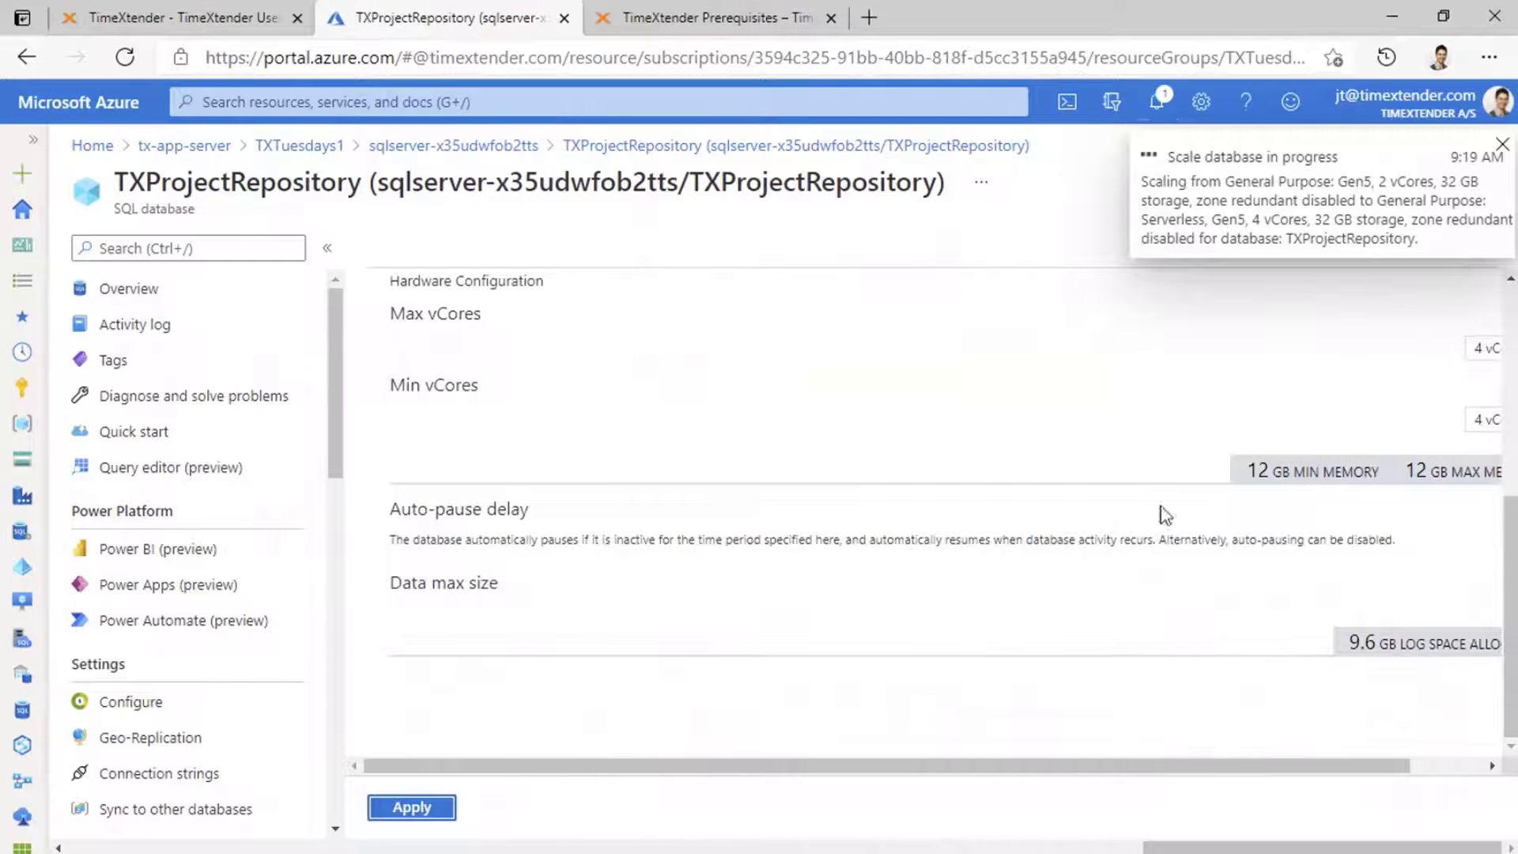
scroll(1117, 537, up, 1)
scroll(1117, 536, up, 5)
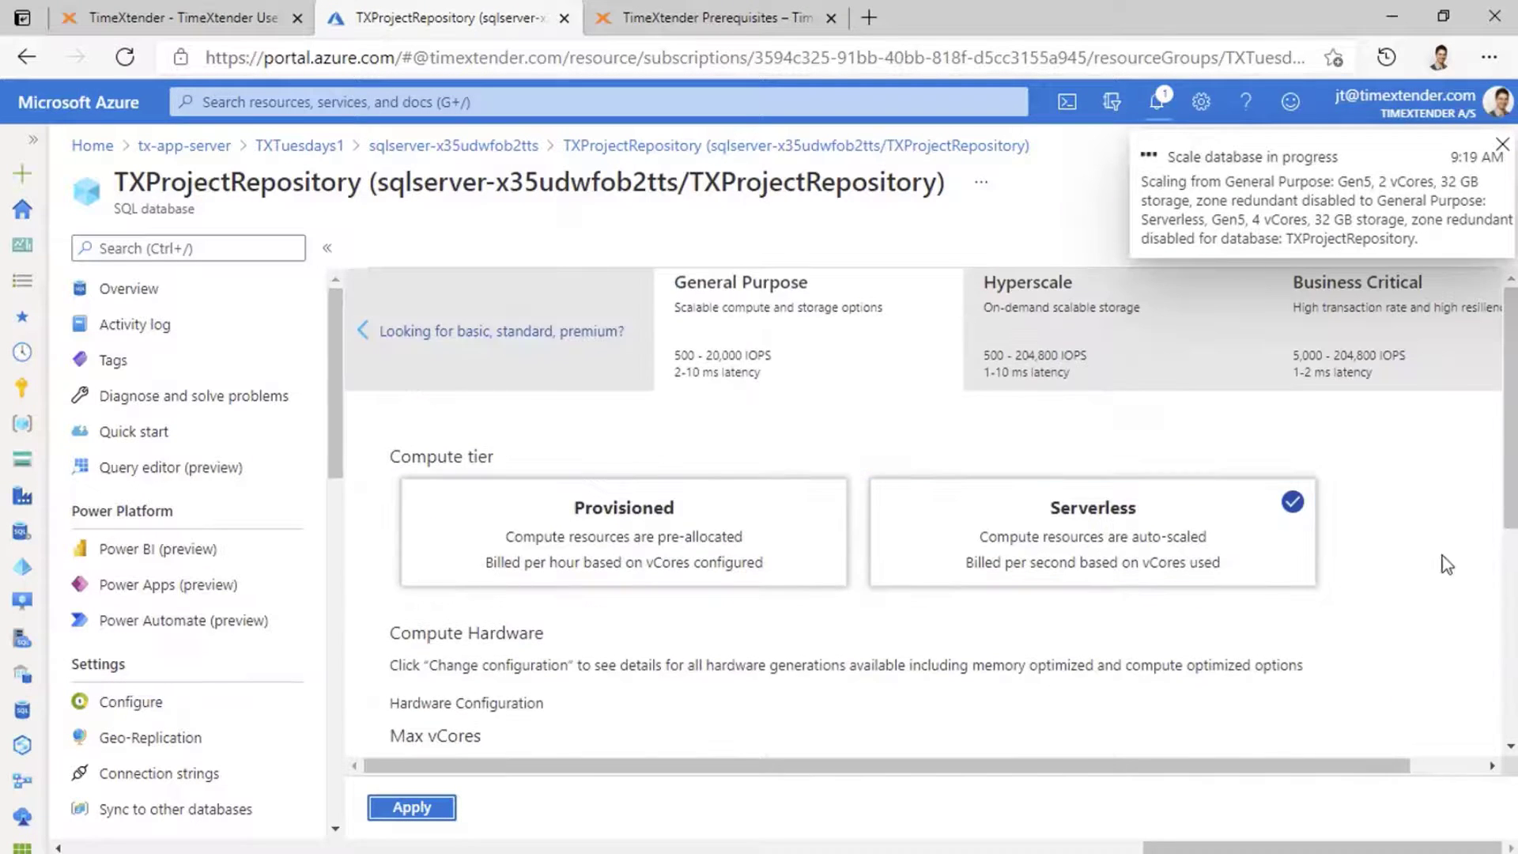